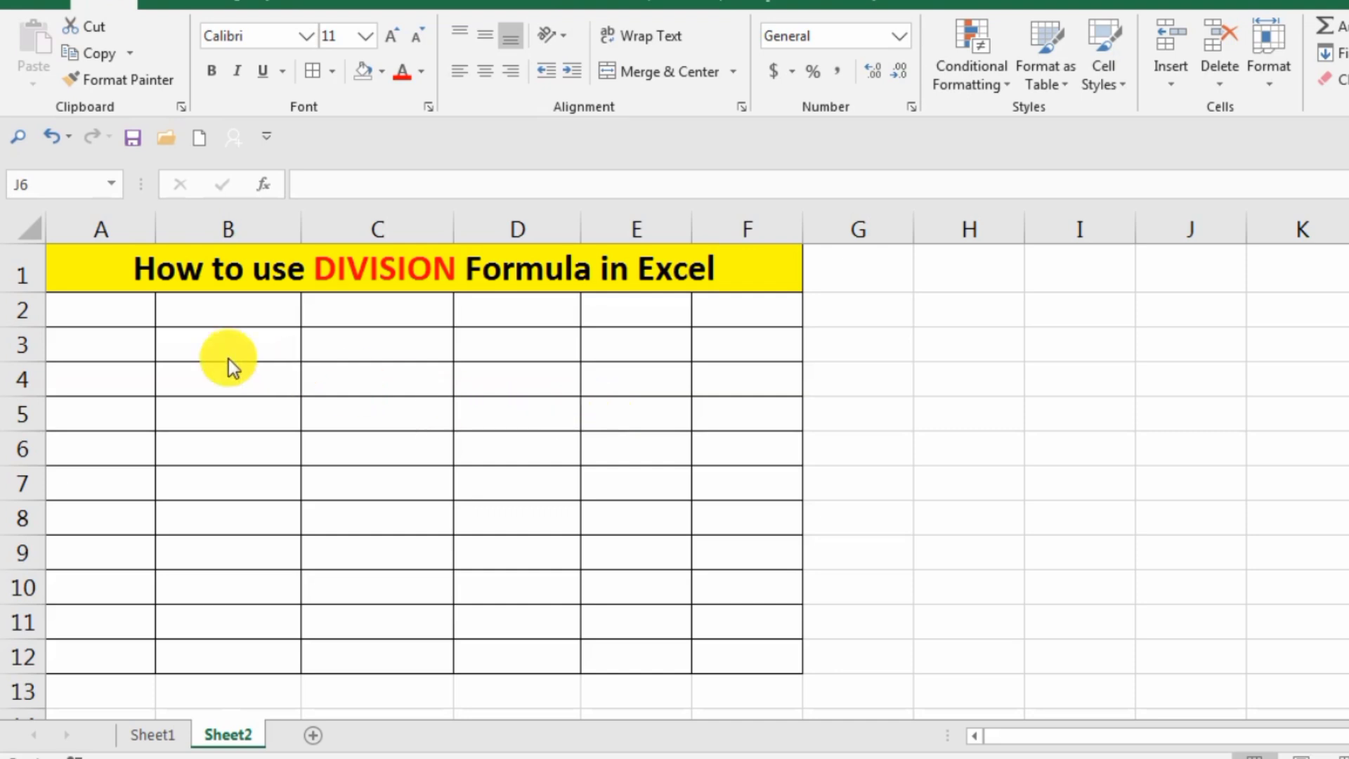
Enter the column header "Sr.no" in cell A2.
left_click(122, 313)
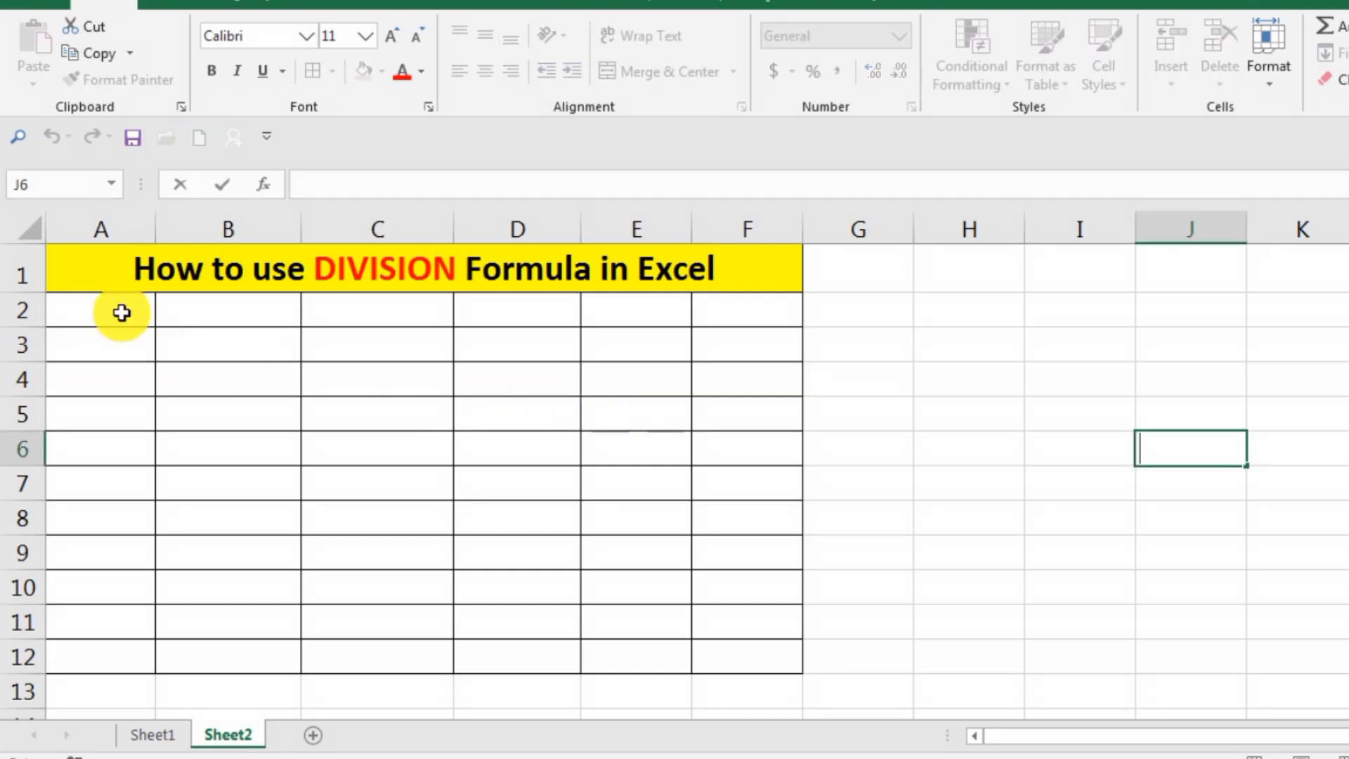
left_click(122, 312)
double_click(122, 312)
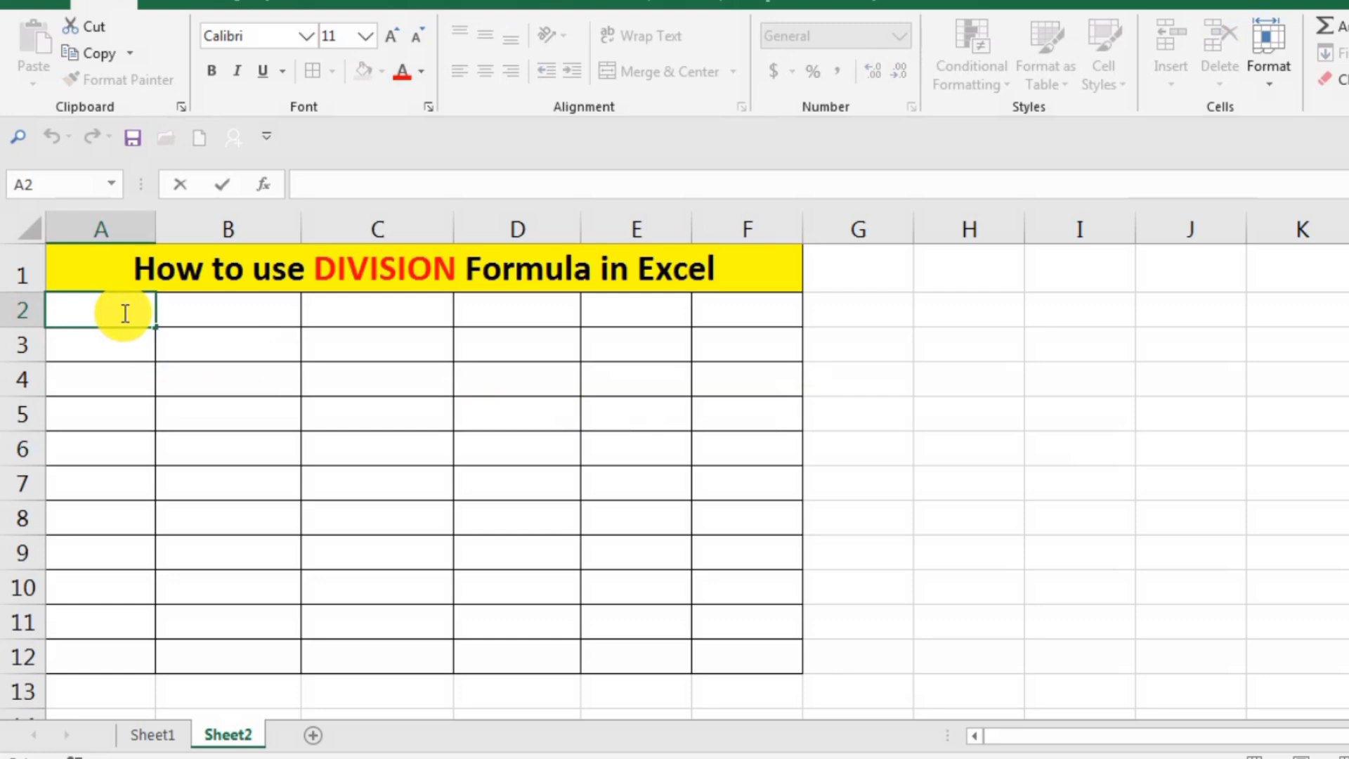
type("Sr.no")
key("Return")
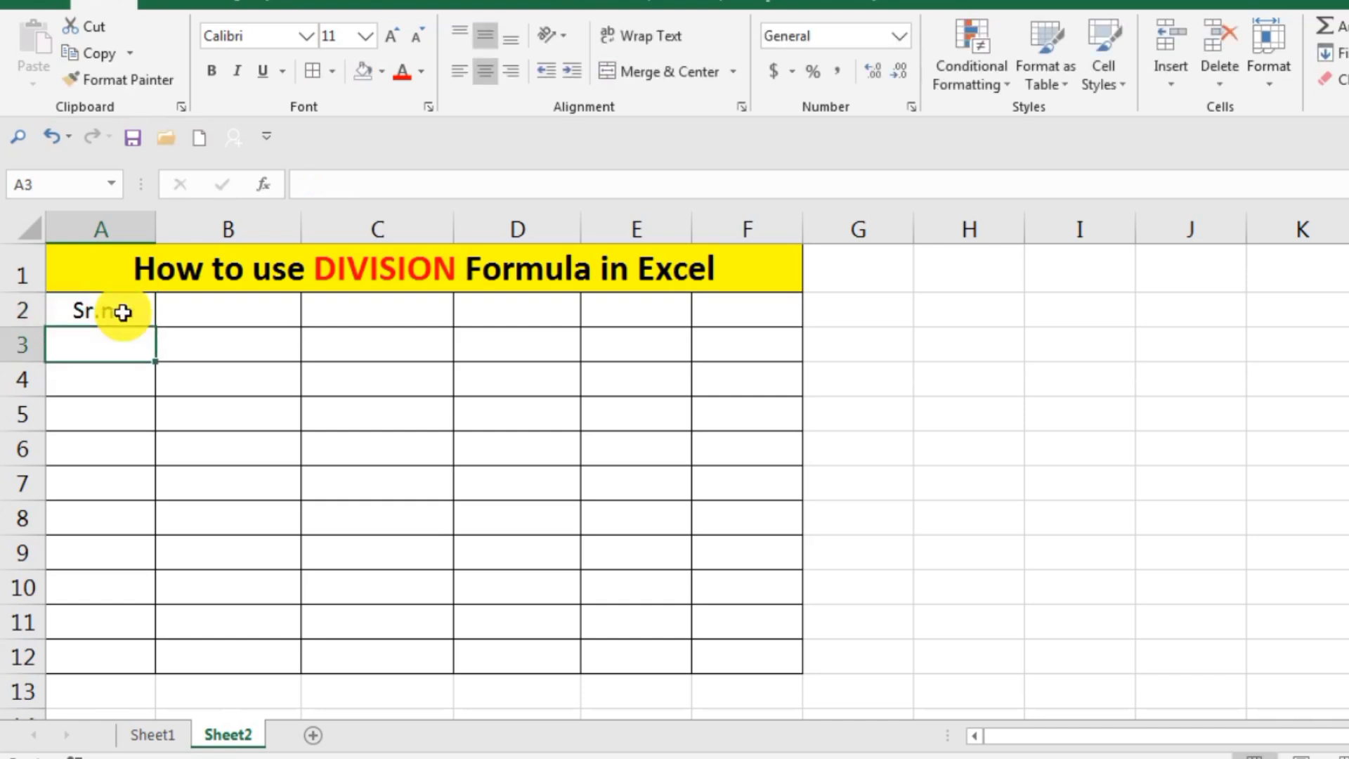
Enter the column header "Name" in cell B2.
key("Right")
key("Up")
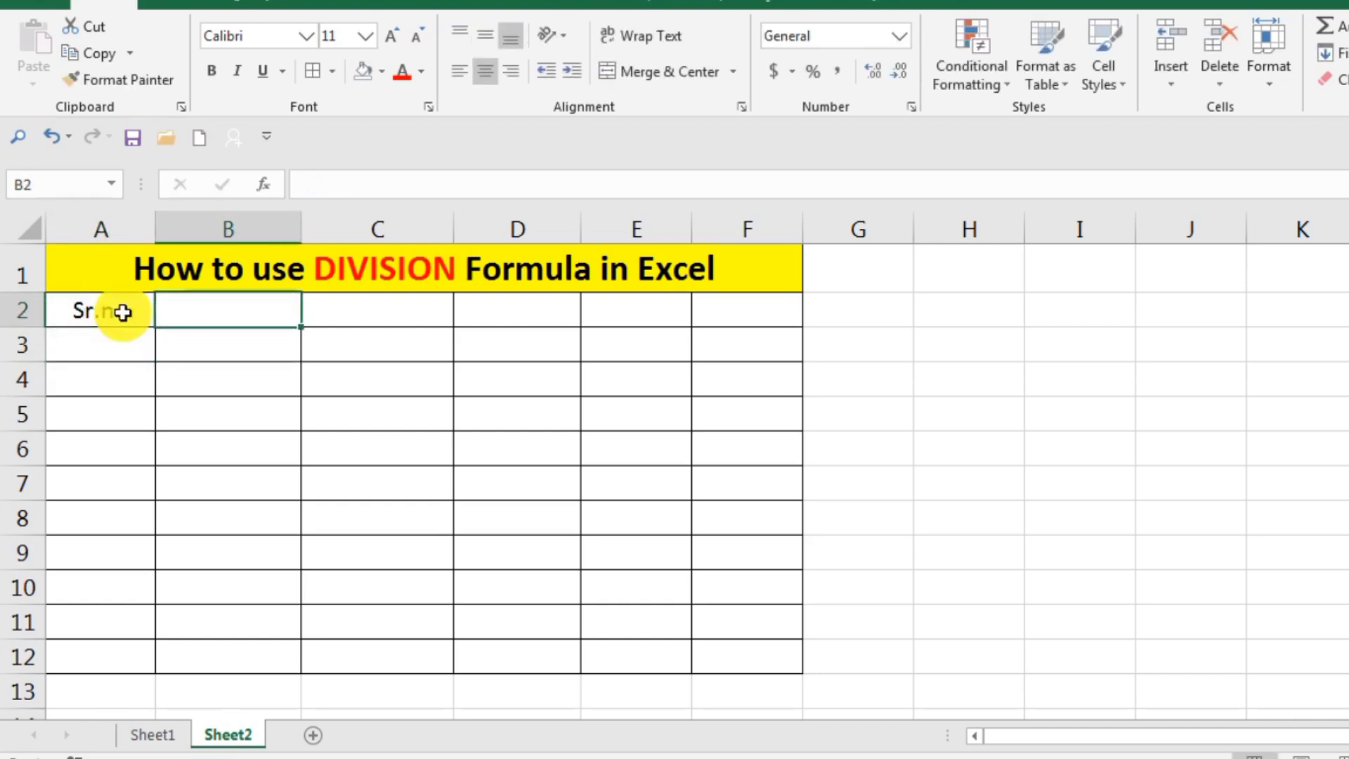
double_click(184, 311)
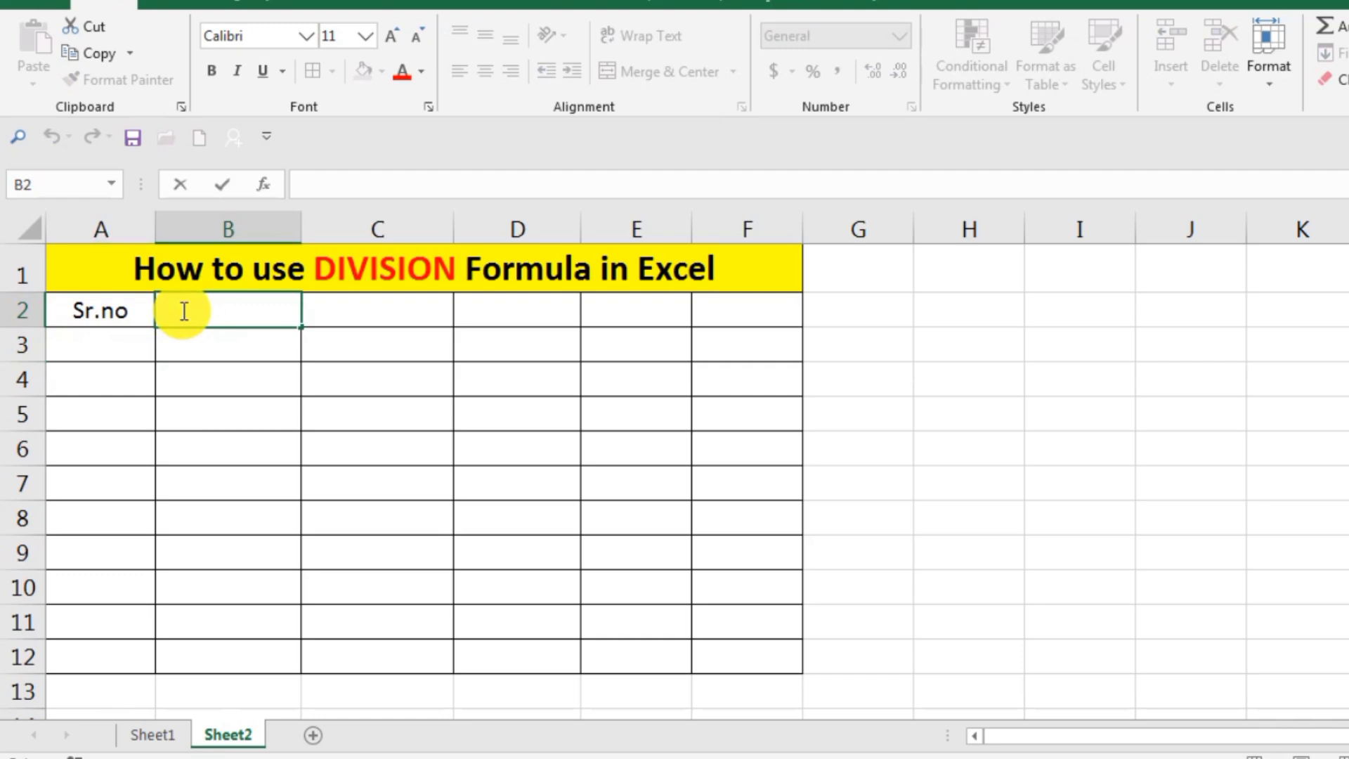
type("Nam")
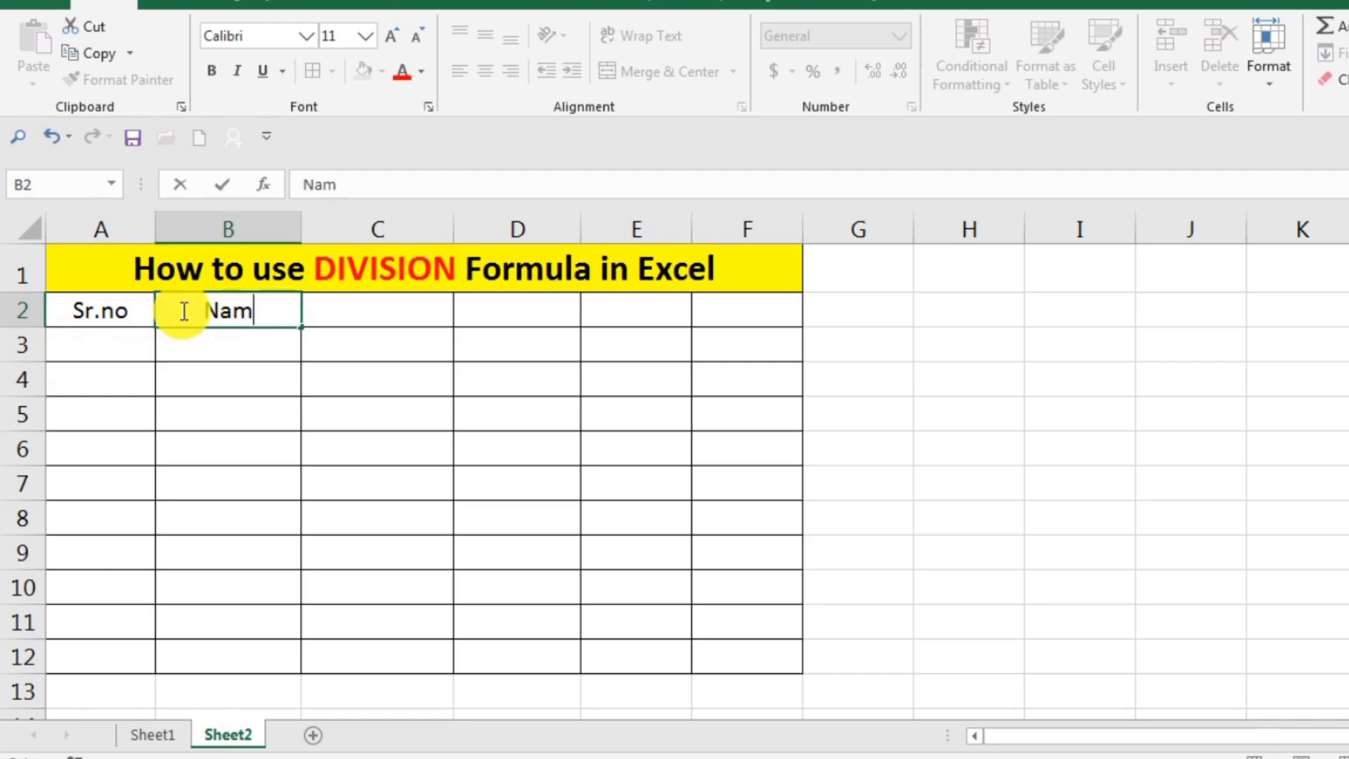
type("e")
key("Return")
key("Up")
Enter the column header "Product" in cell C2, with a capital P.
key("Right")
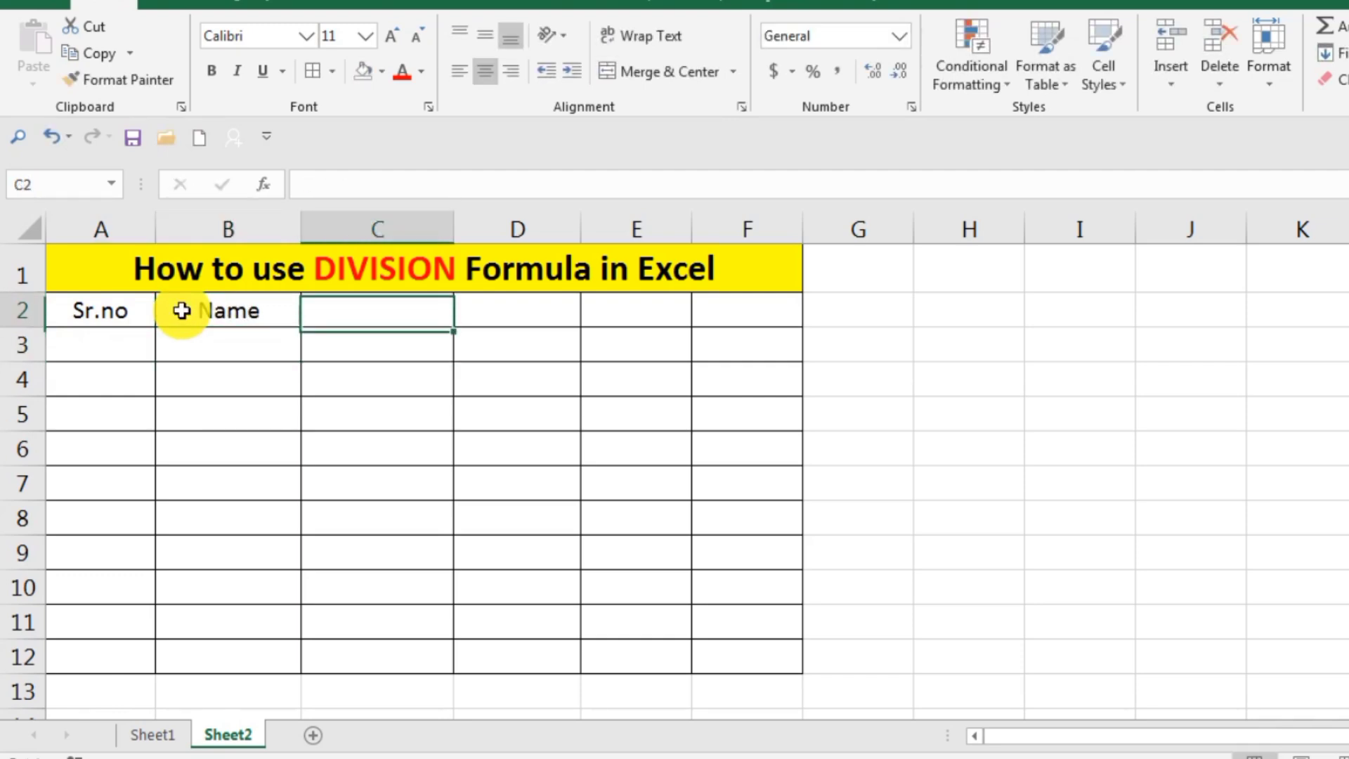
double_click(330, 307)
type("p")
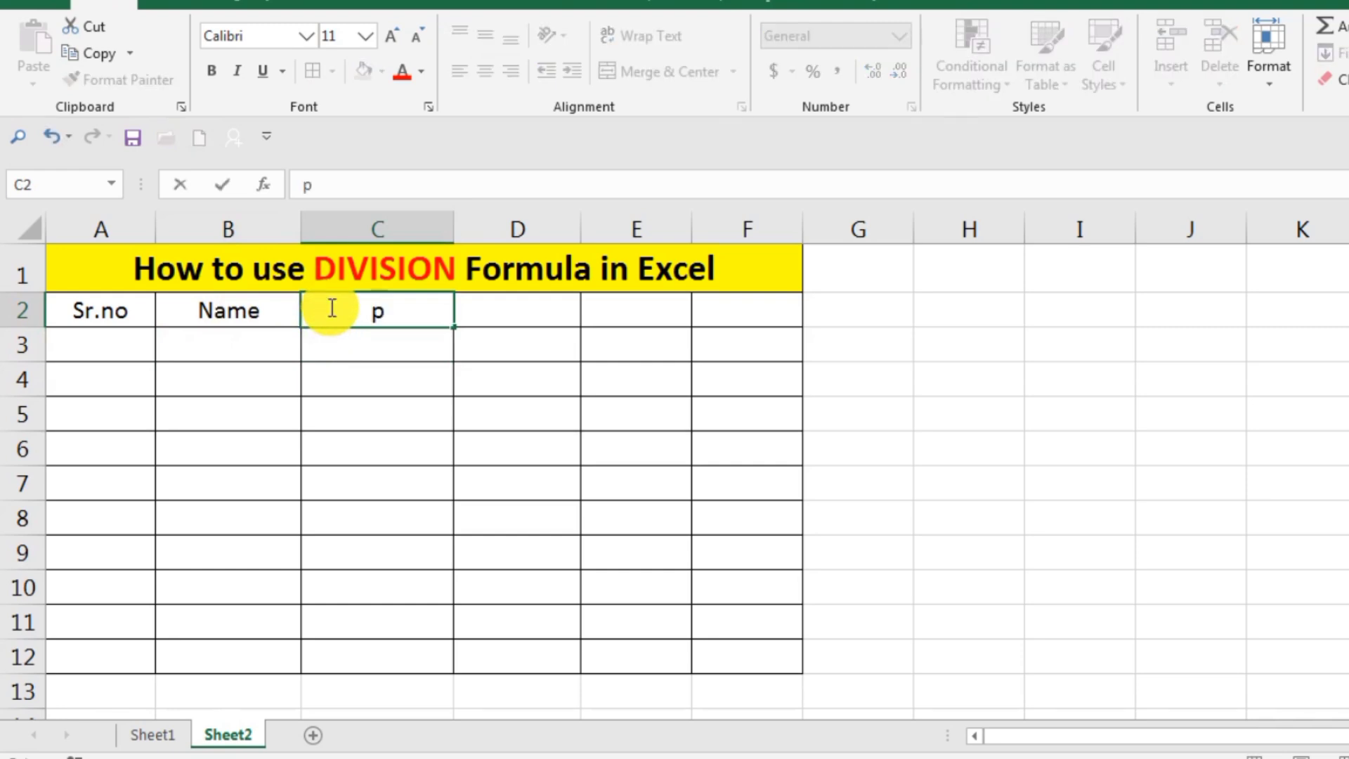
type("rodu")
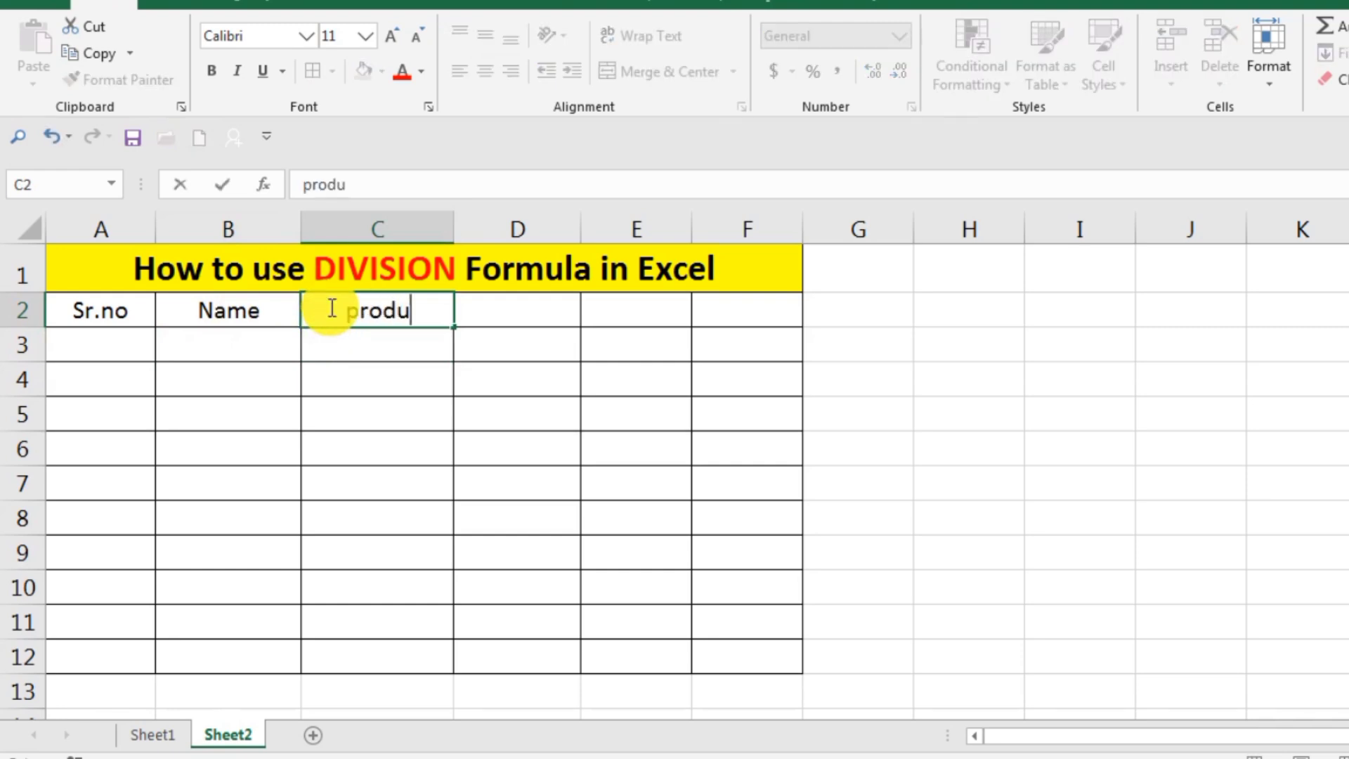
type("ct")
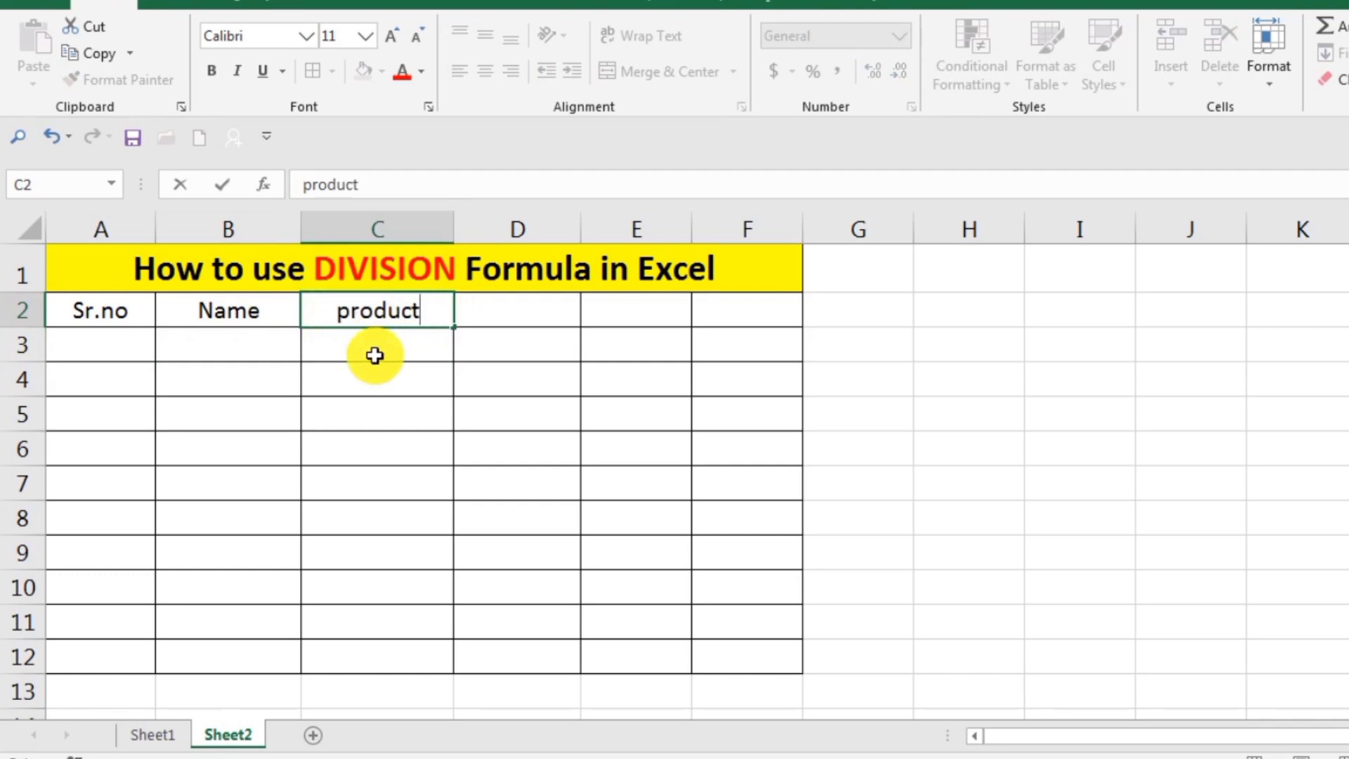
left_click(348, 311)
key("BackSpace")
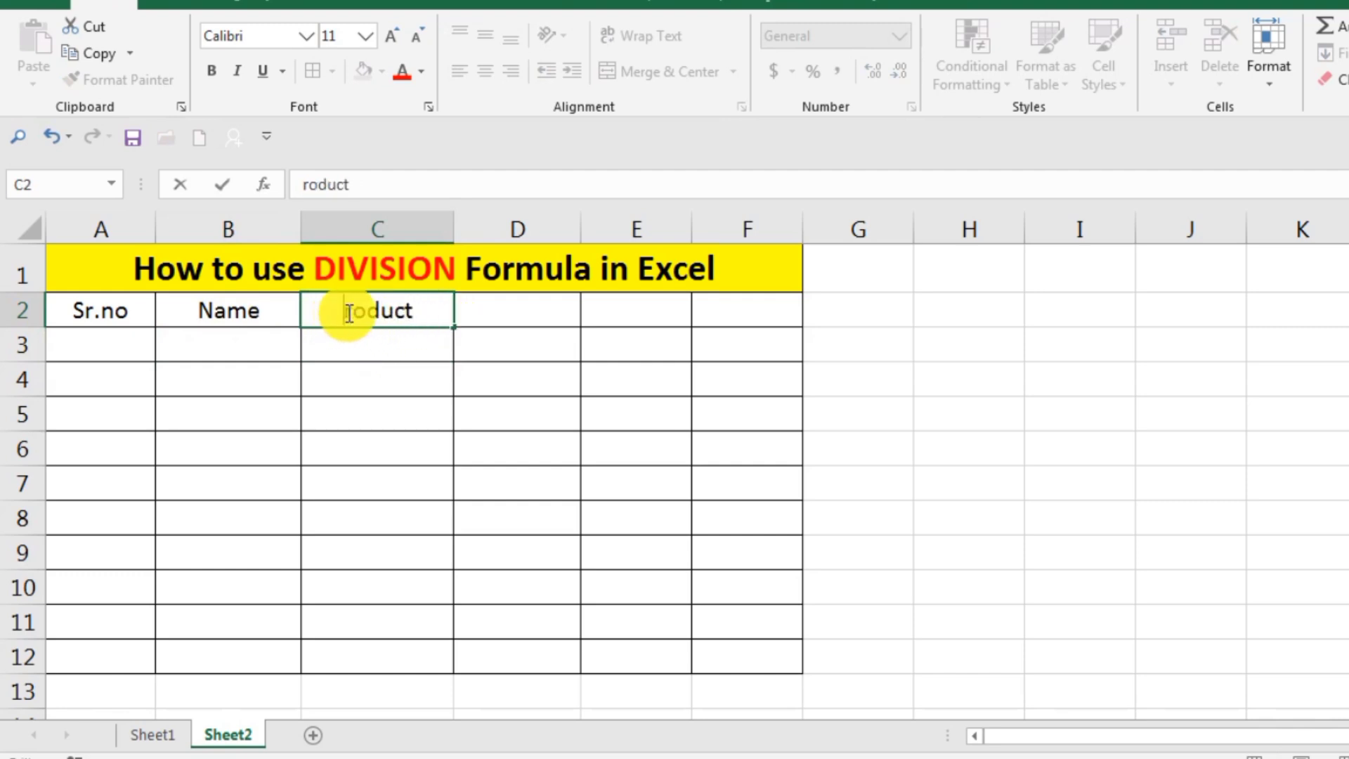
type("P")
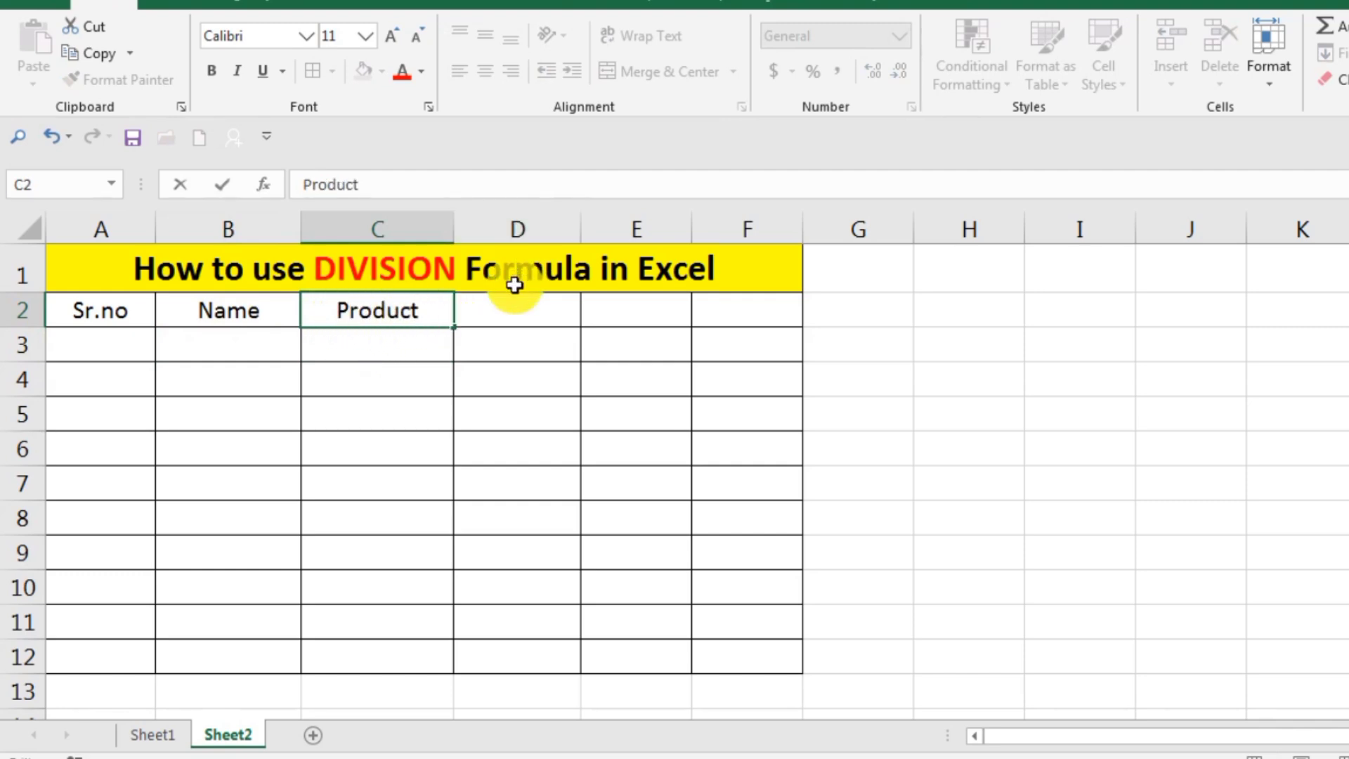
Enter the header "Product Total rate" in cell D2 and widen column D to fit its text.
double_click(506, 307)
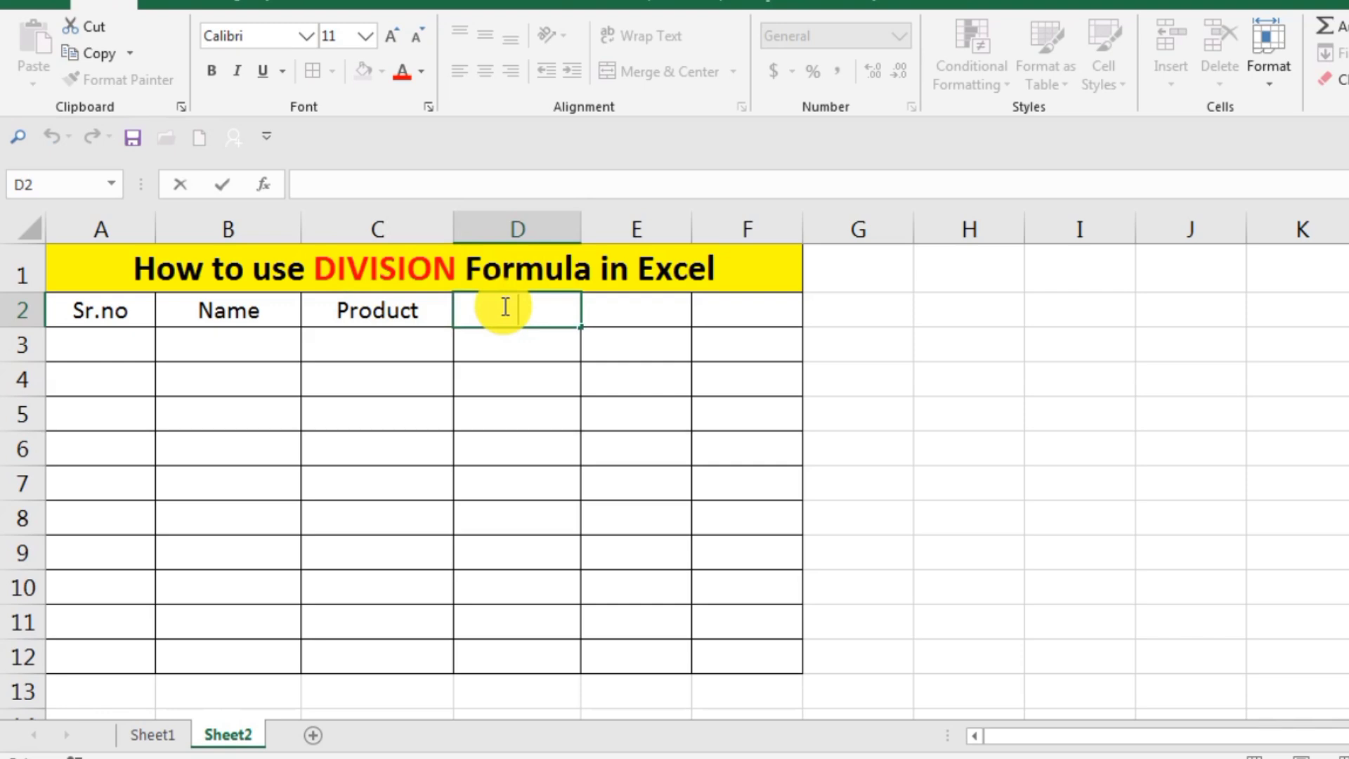
type("Pr")
type("oduct Total rate")
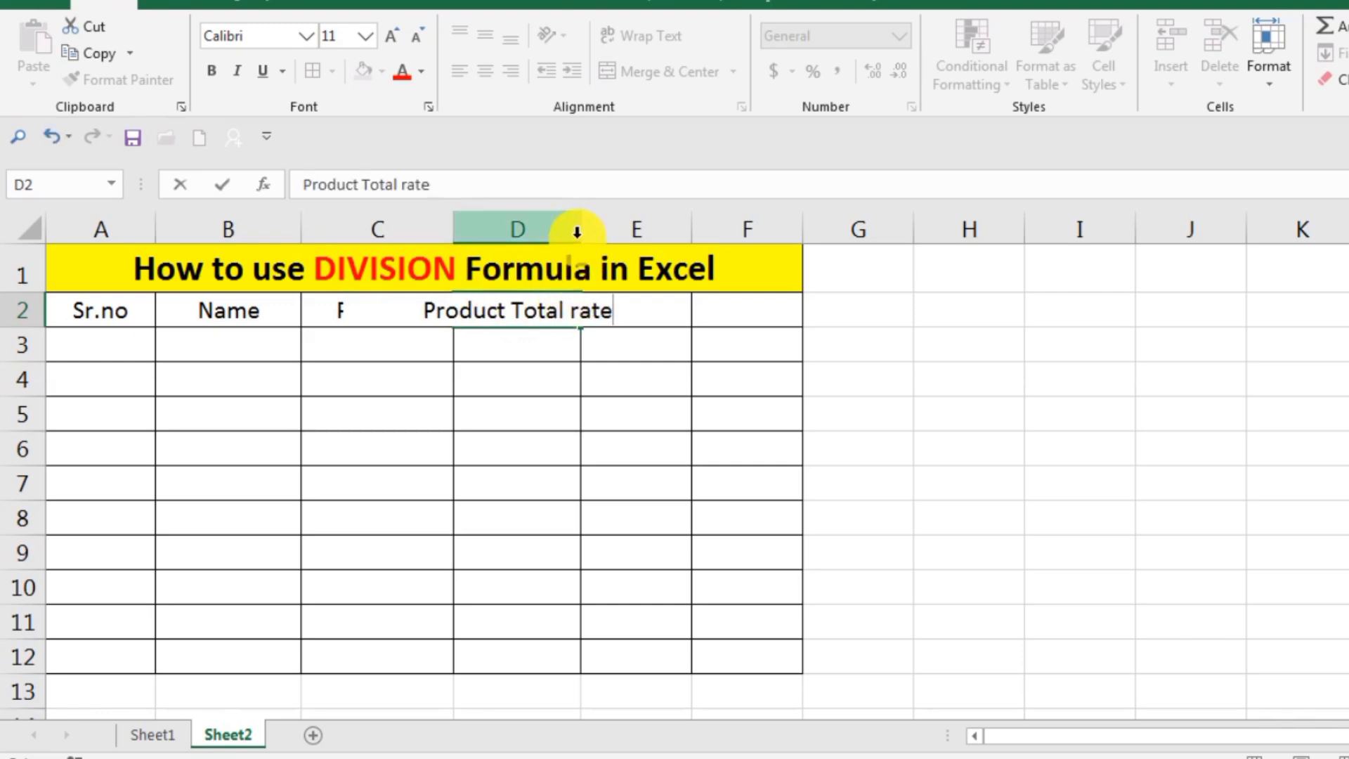
double_click(577, 232)
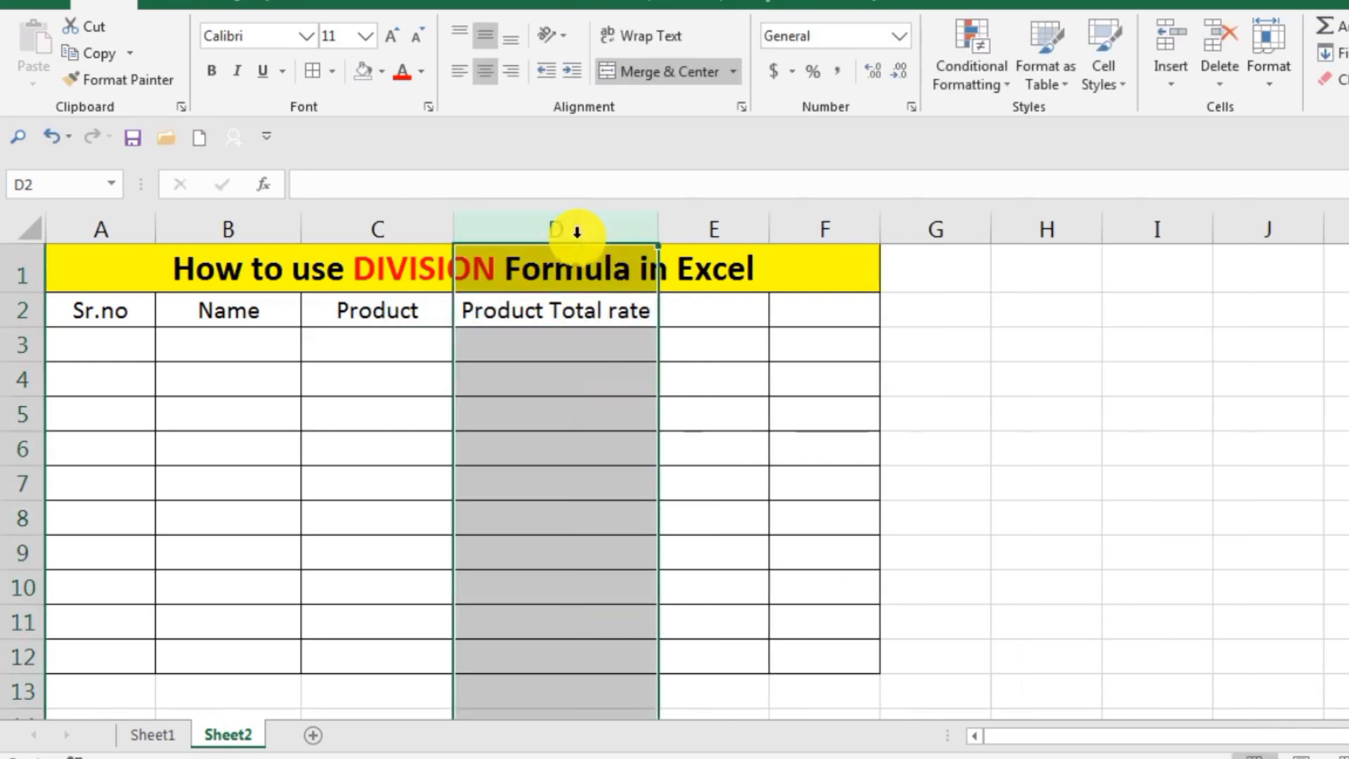
Enter the column header "Cast" in cell E2.
double_click(708, 316)
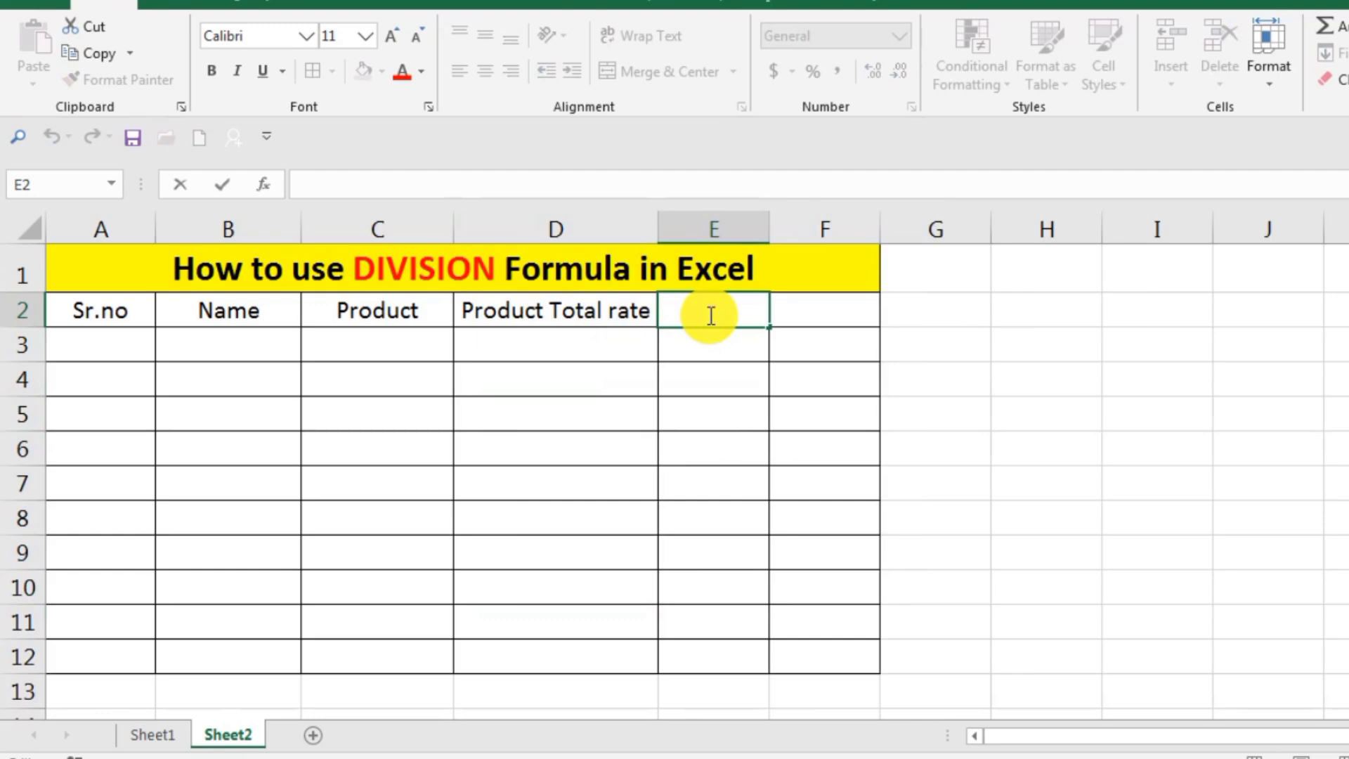
type("P")
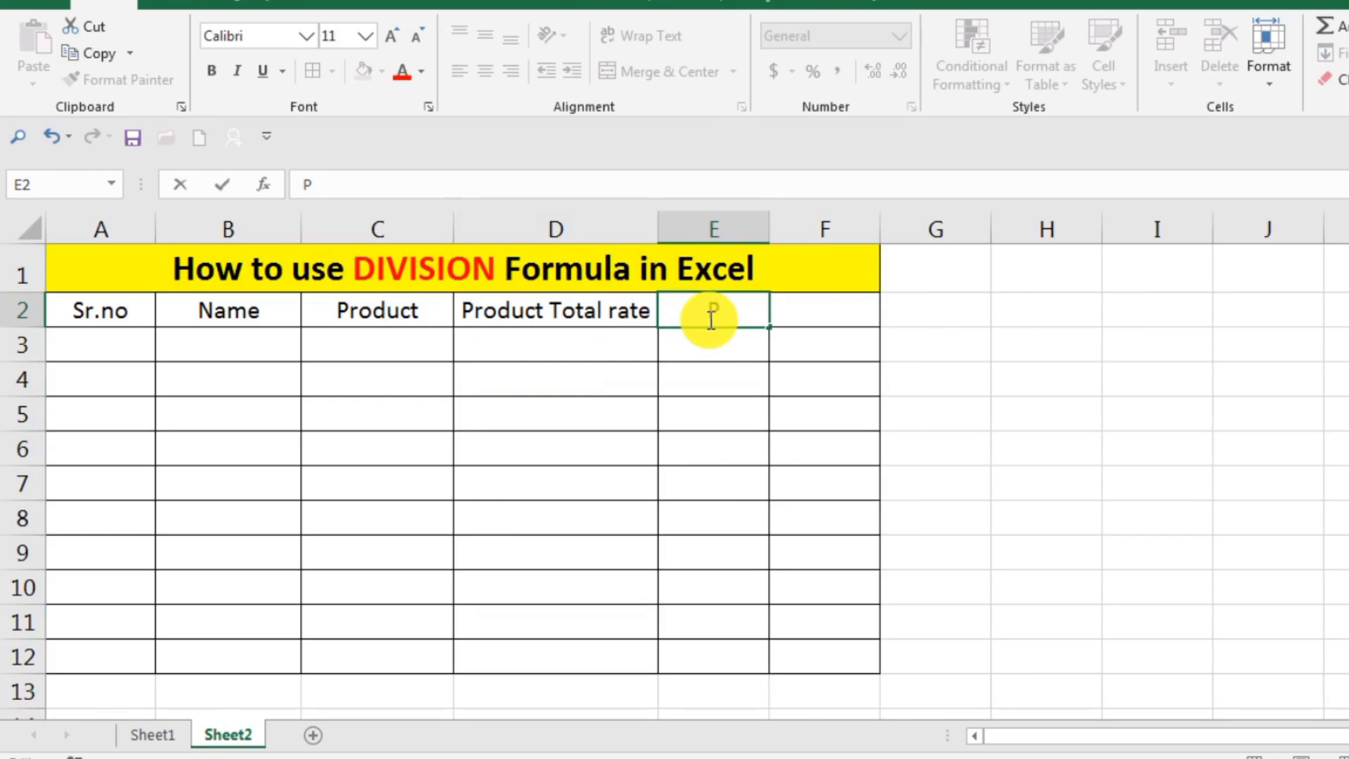
key("BackSpace")
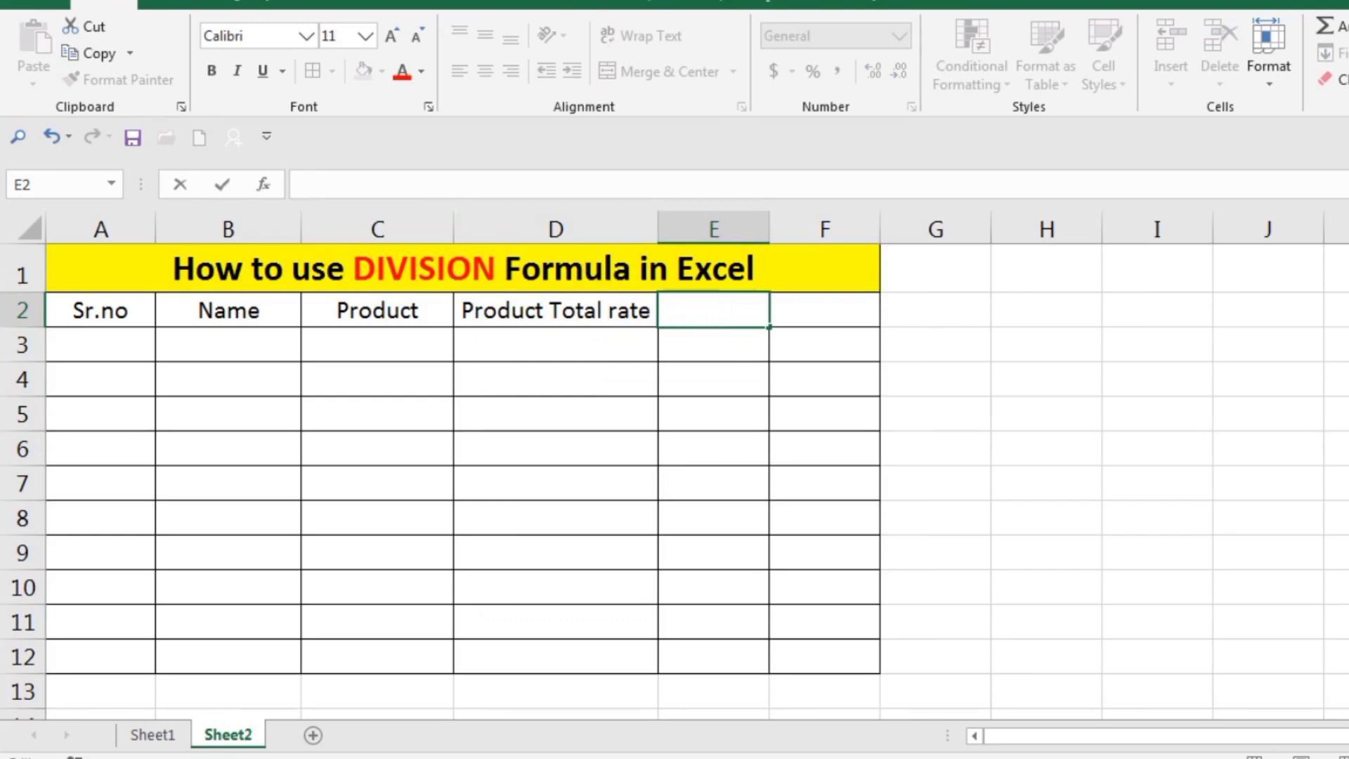
type("Cast")
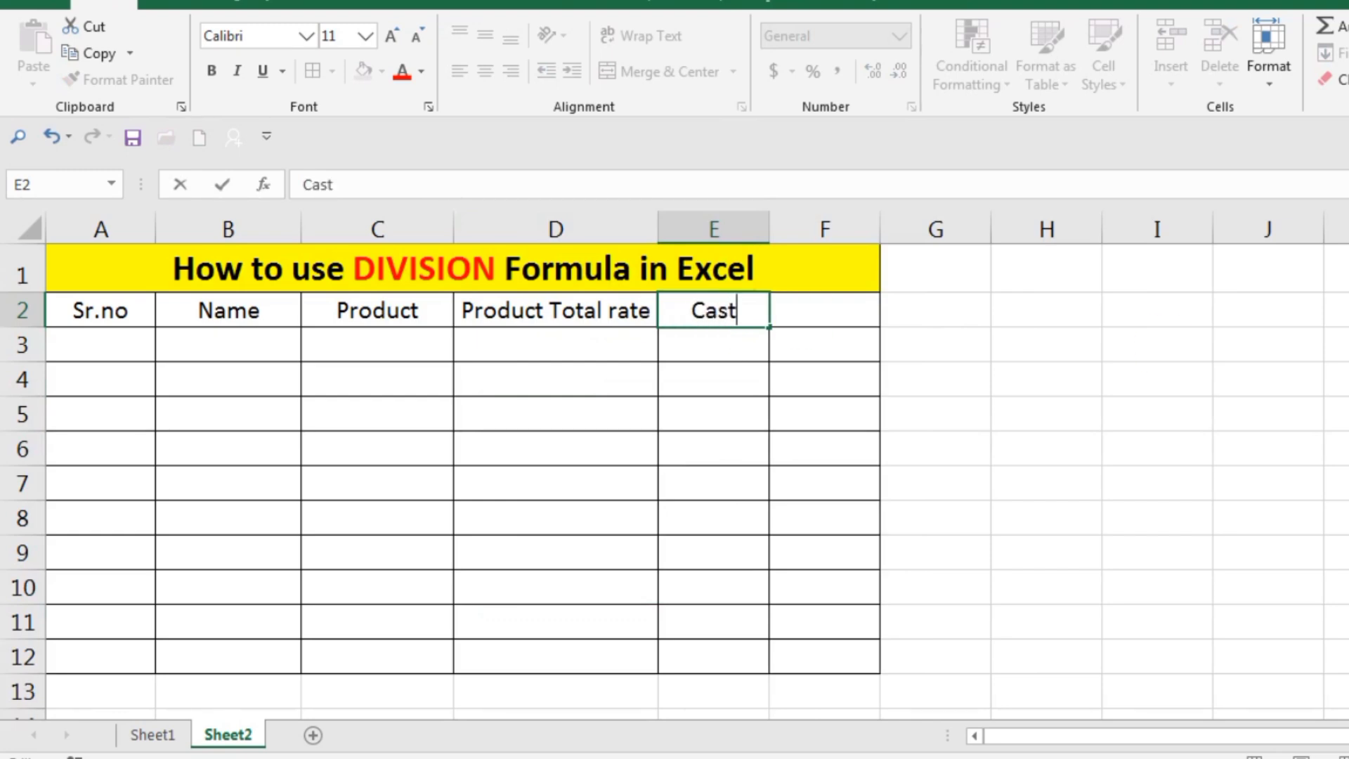
Enter the header "Per month cast" in cell F2 and change the E2 header to "No.Cast".
left_click(820, 304)
double_click(820, 304)
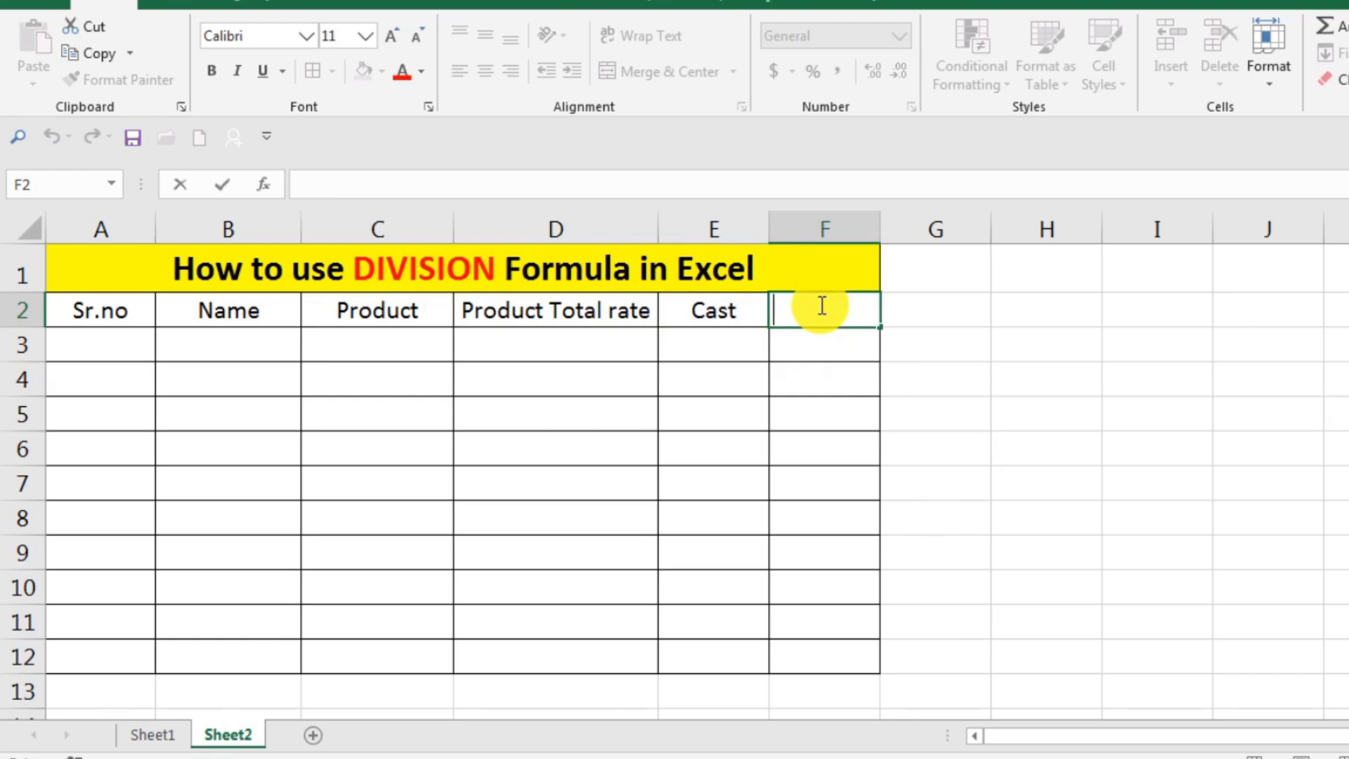
type("Per")
key("BackSpace")
type("mon")
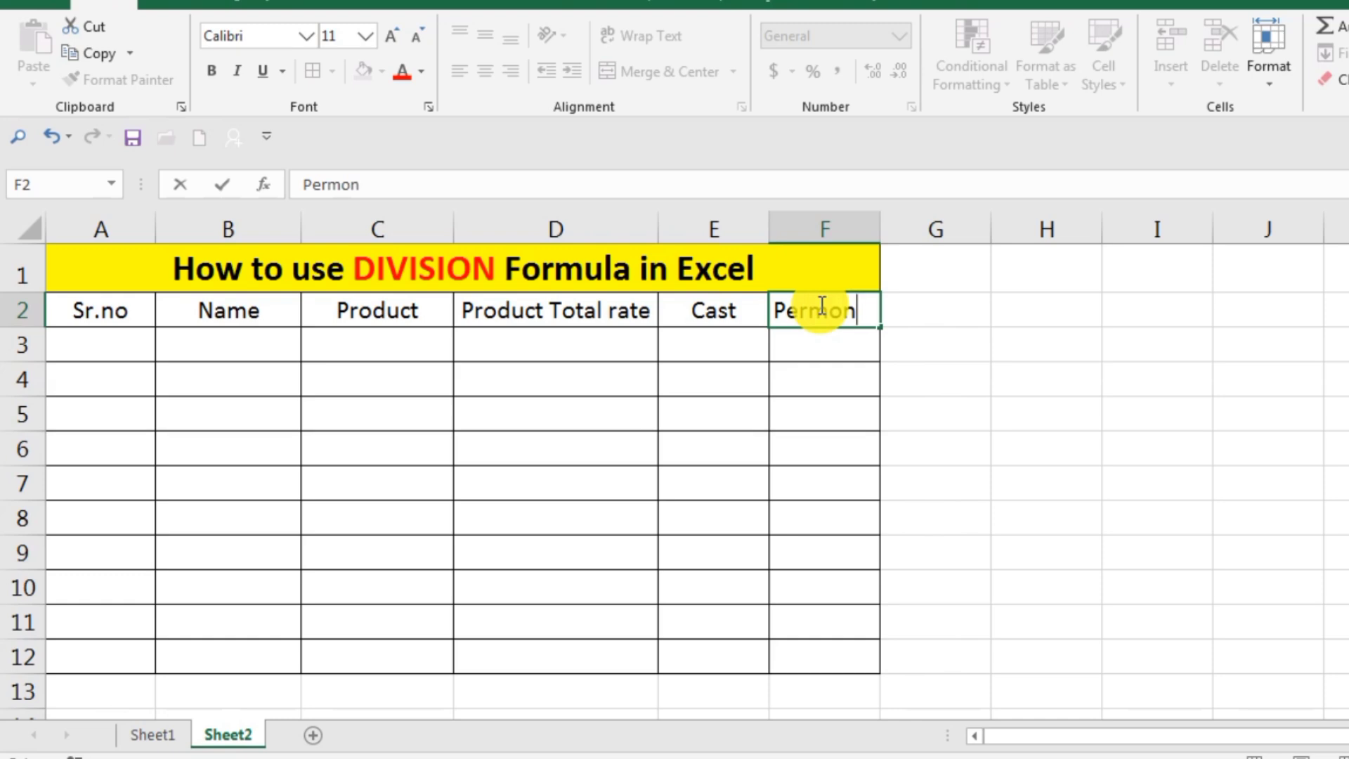
type("th cast")
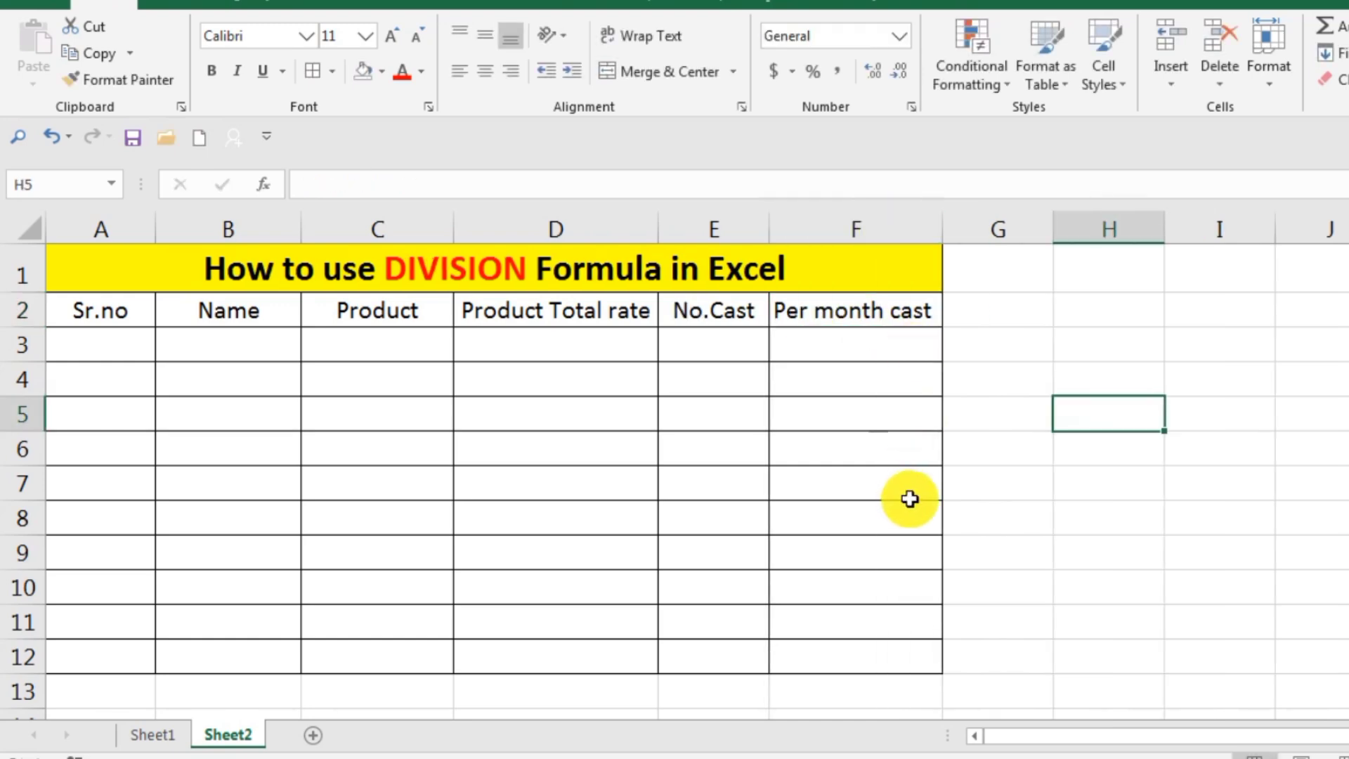
left_click(906, 497)
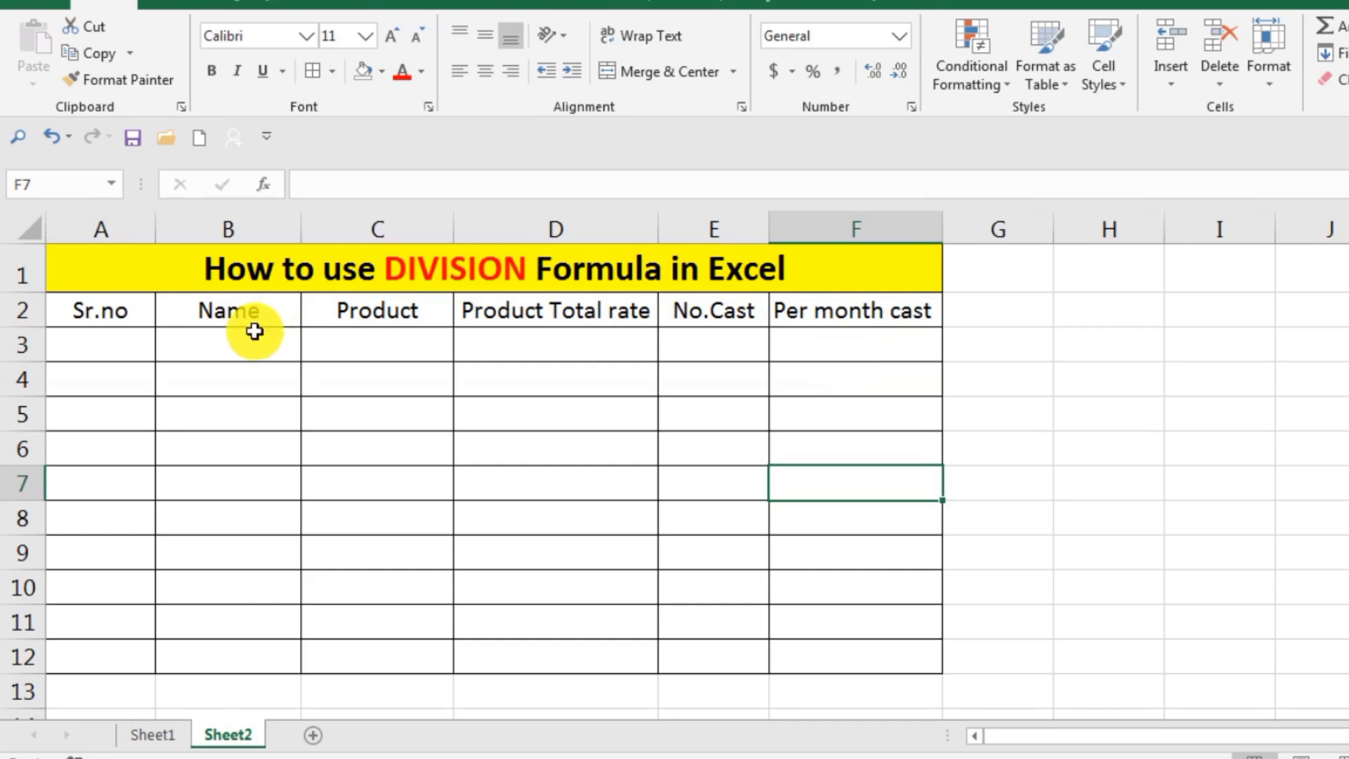
Number the rows from 1 to 10 in cells A3 to A12 by filling down the series started with 1 and 2.
double_click(114, 342)
type("1")
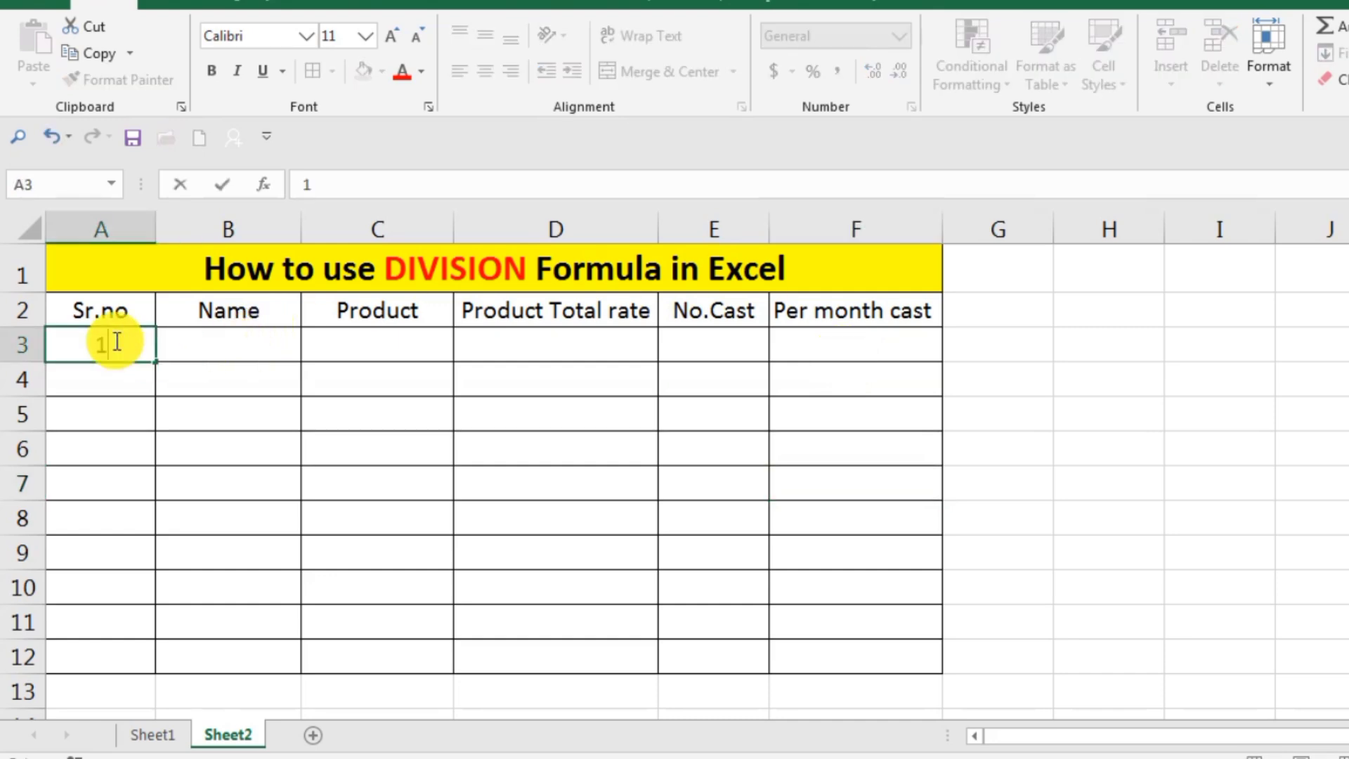
key("Return")
type("2")
key("Return")
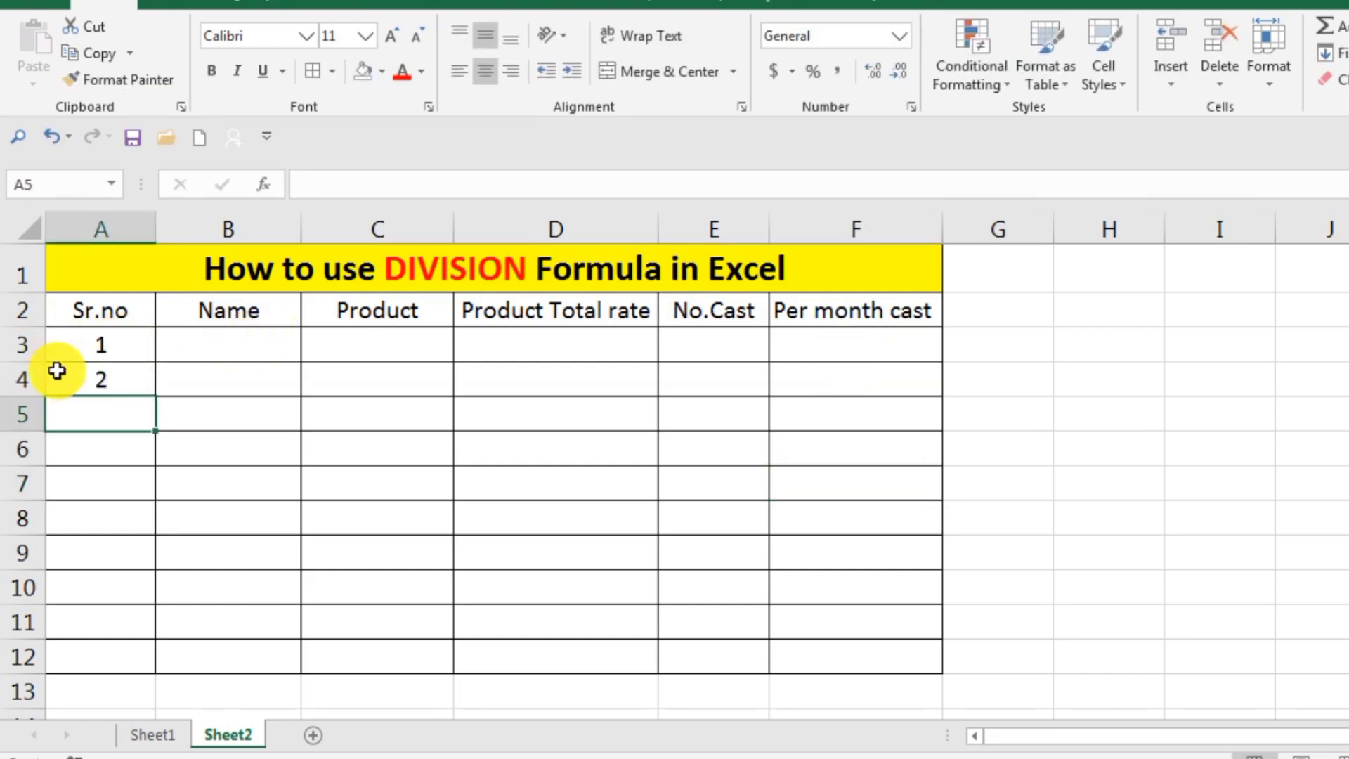
left_click_drag(91, 382, 101, 351)
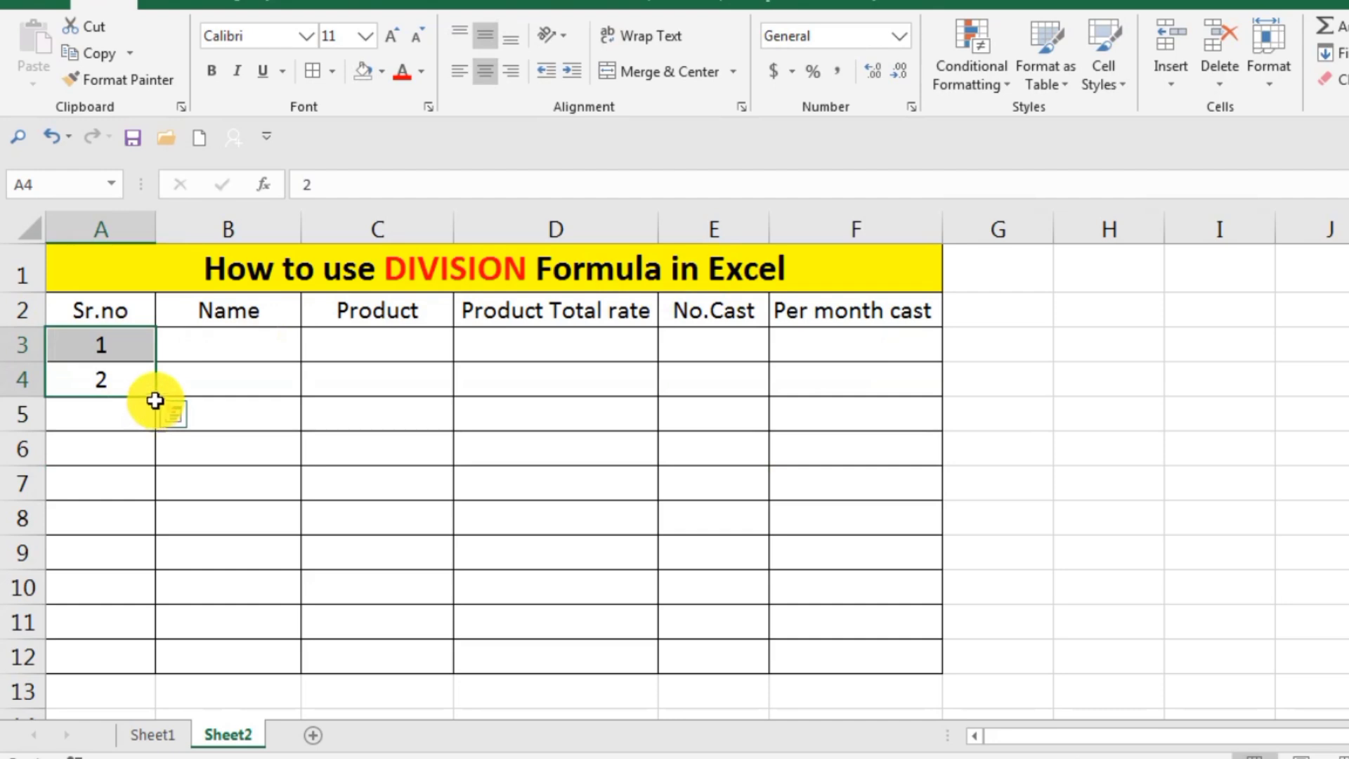
left_click_drag(156, 396, 141, 675)
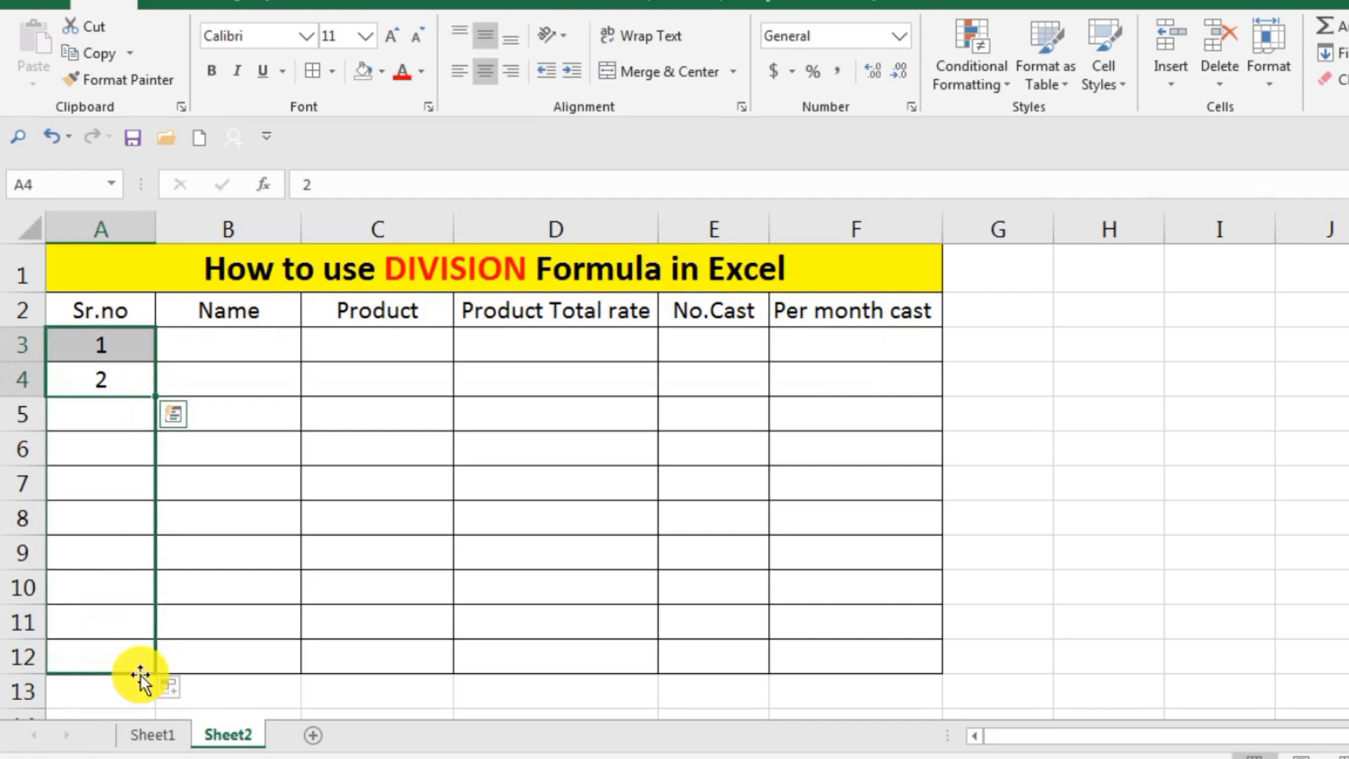
left_click(464, 555)
Enter the first three people's names in cells B3 to B5 of the Name column.
left_click(244, 351)
double_click(255, 341)
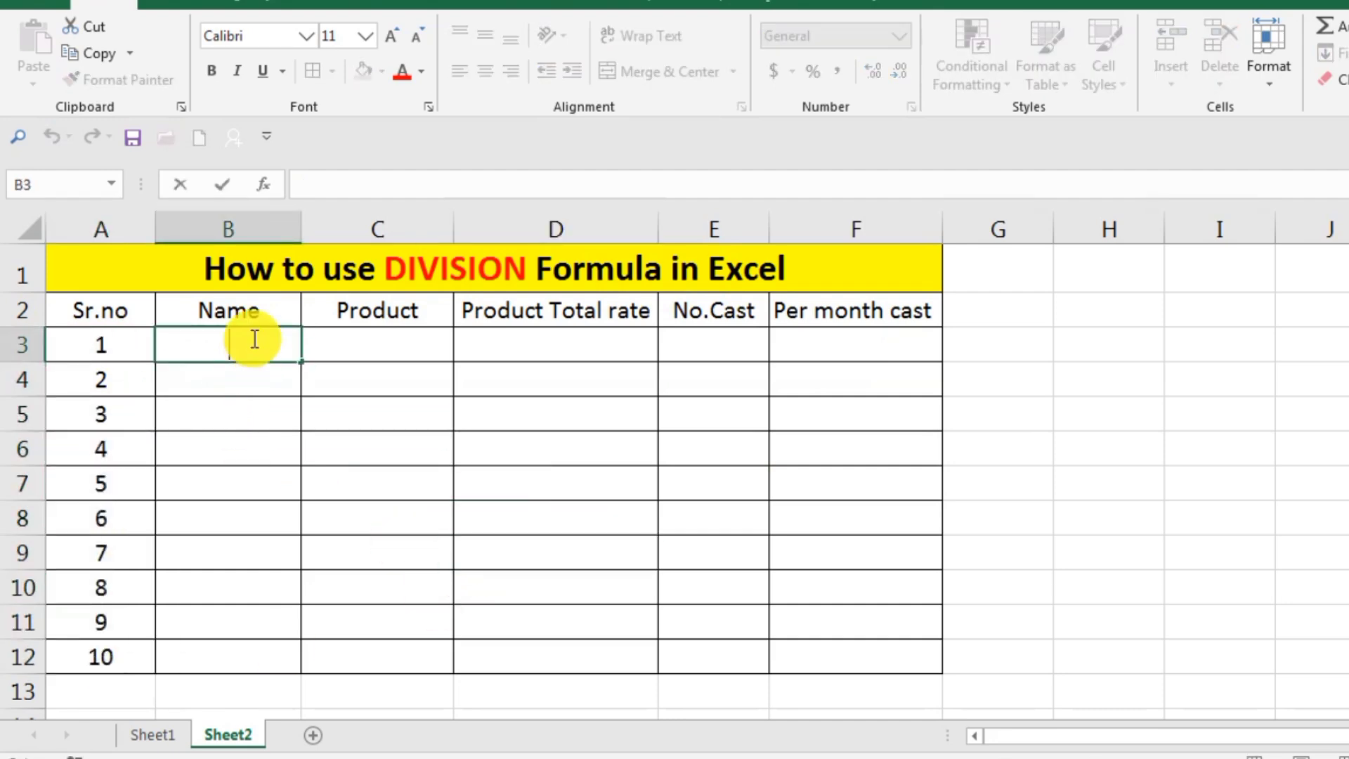
type("Ali")
key("Return")
type("Usman")
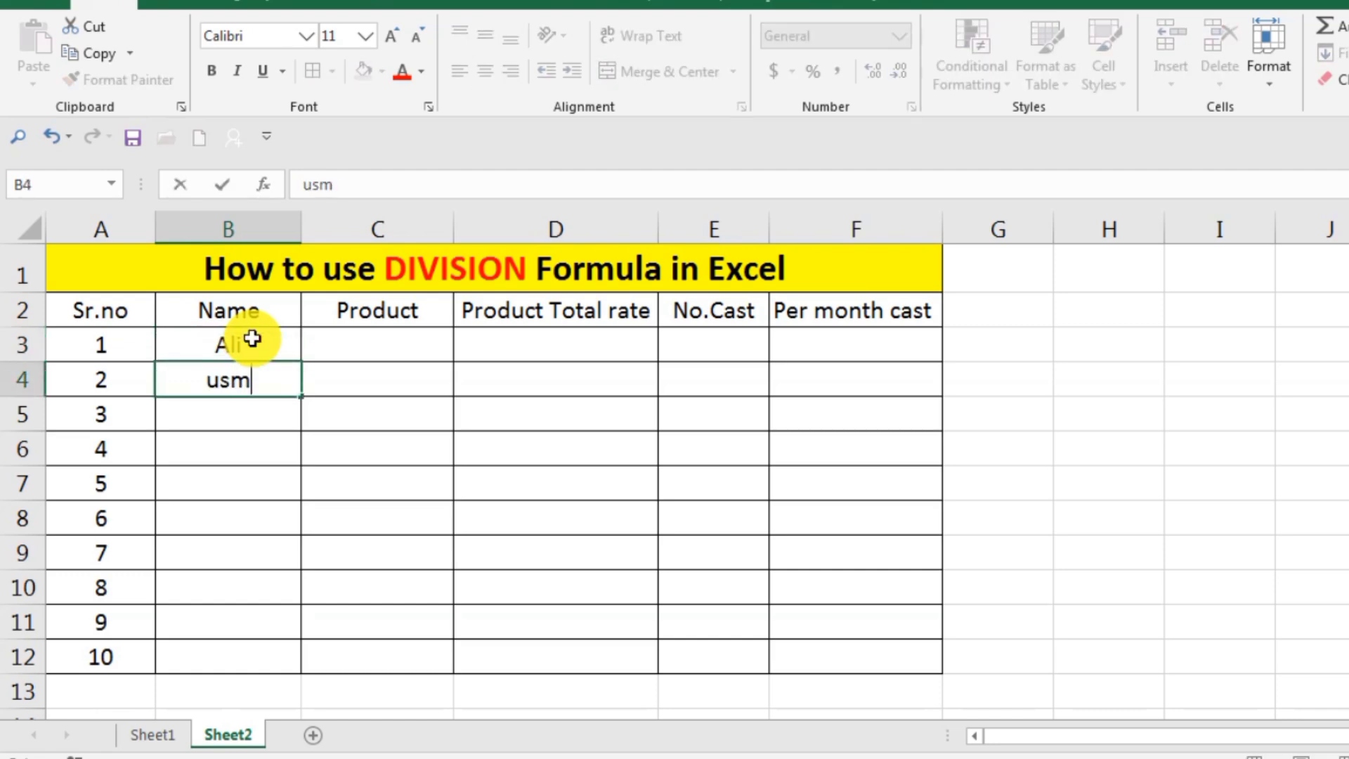
key("Return")
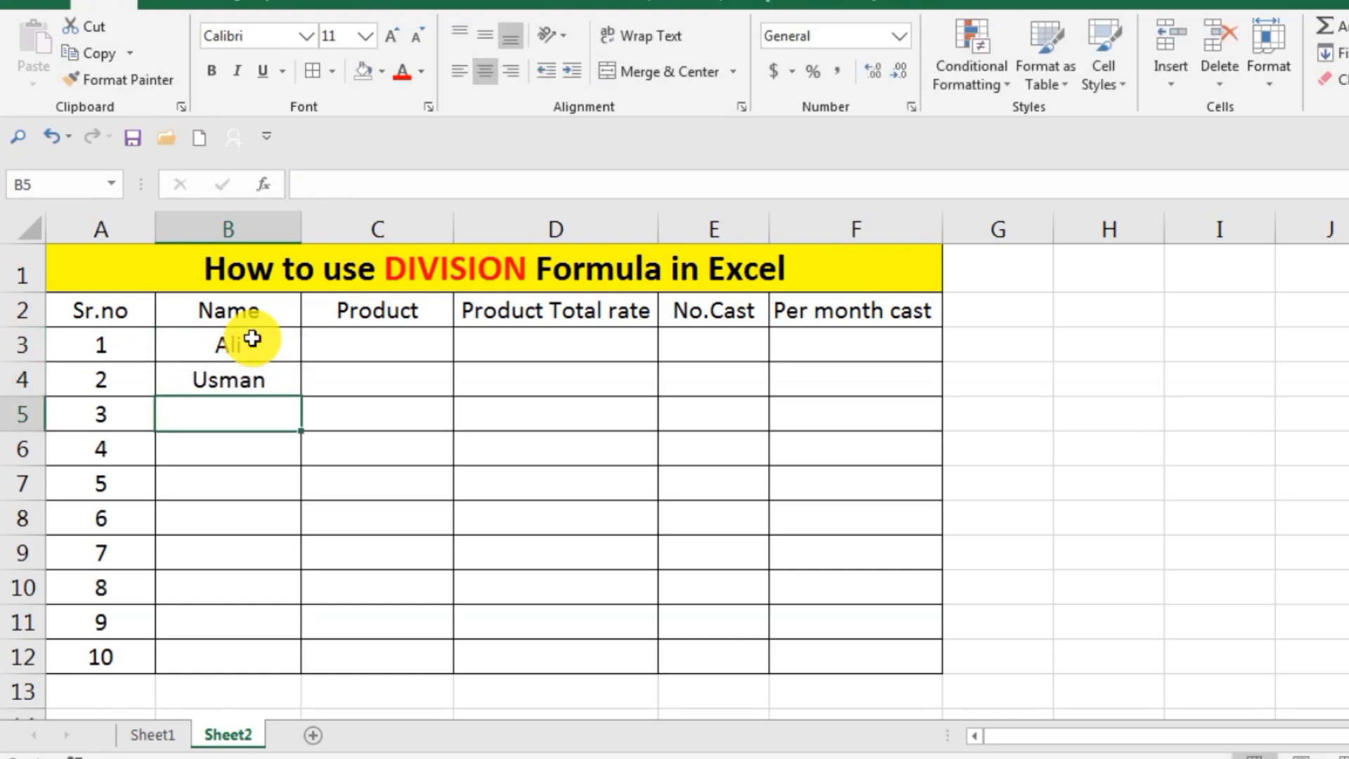
type("Raza")
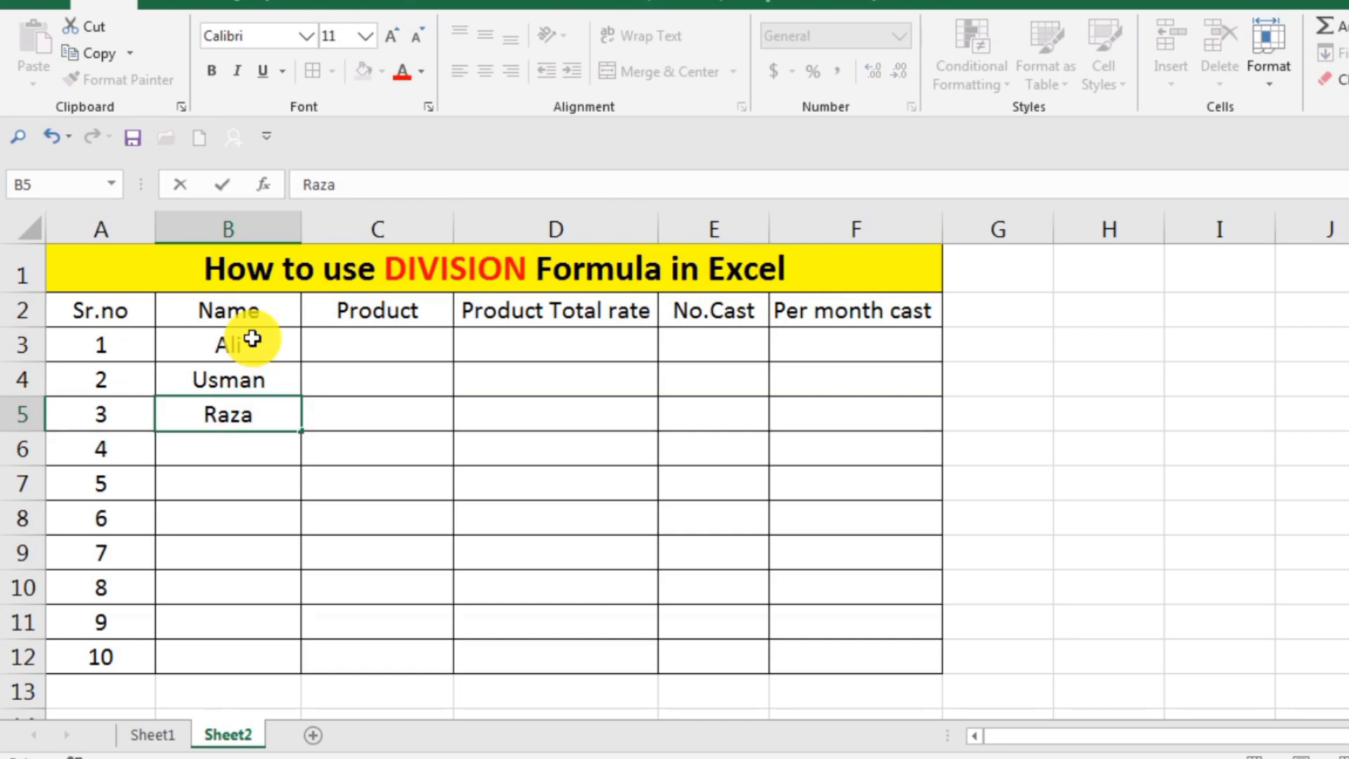
Enter the fourth and fifth people's names in cells B6 and B7 of the Name column.
double_click(218, 445)
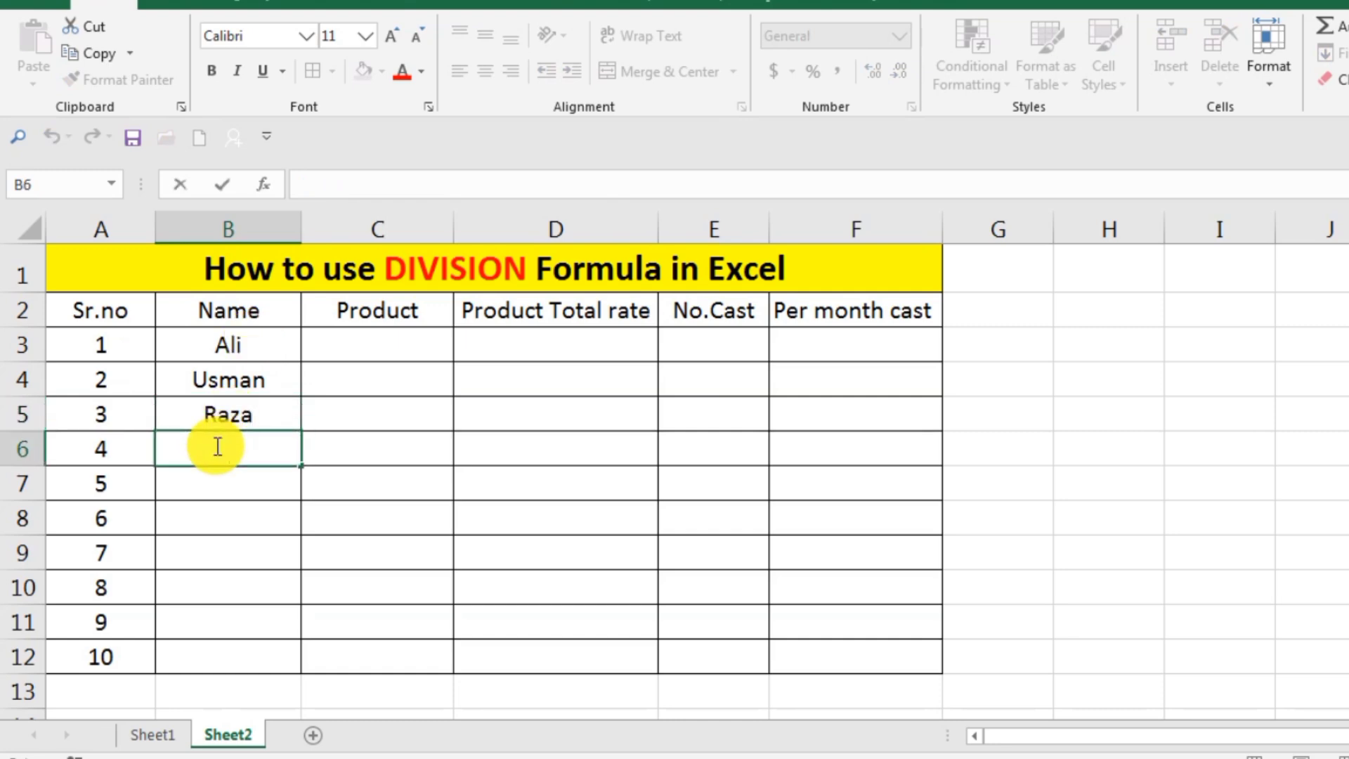
type("Asim")
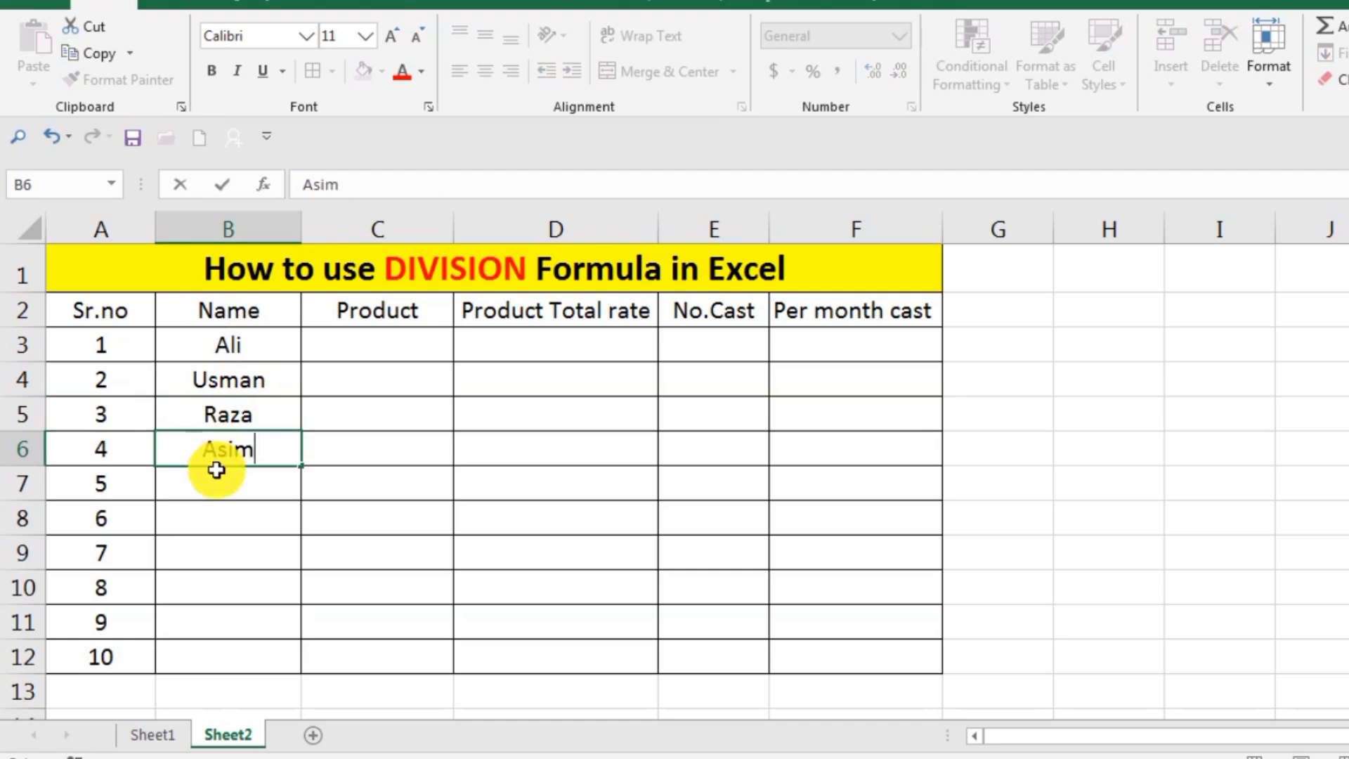
double_click(215, 480)
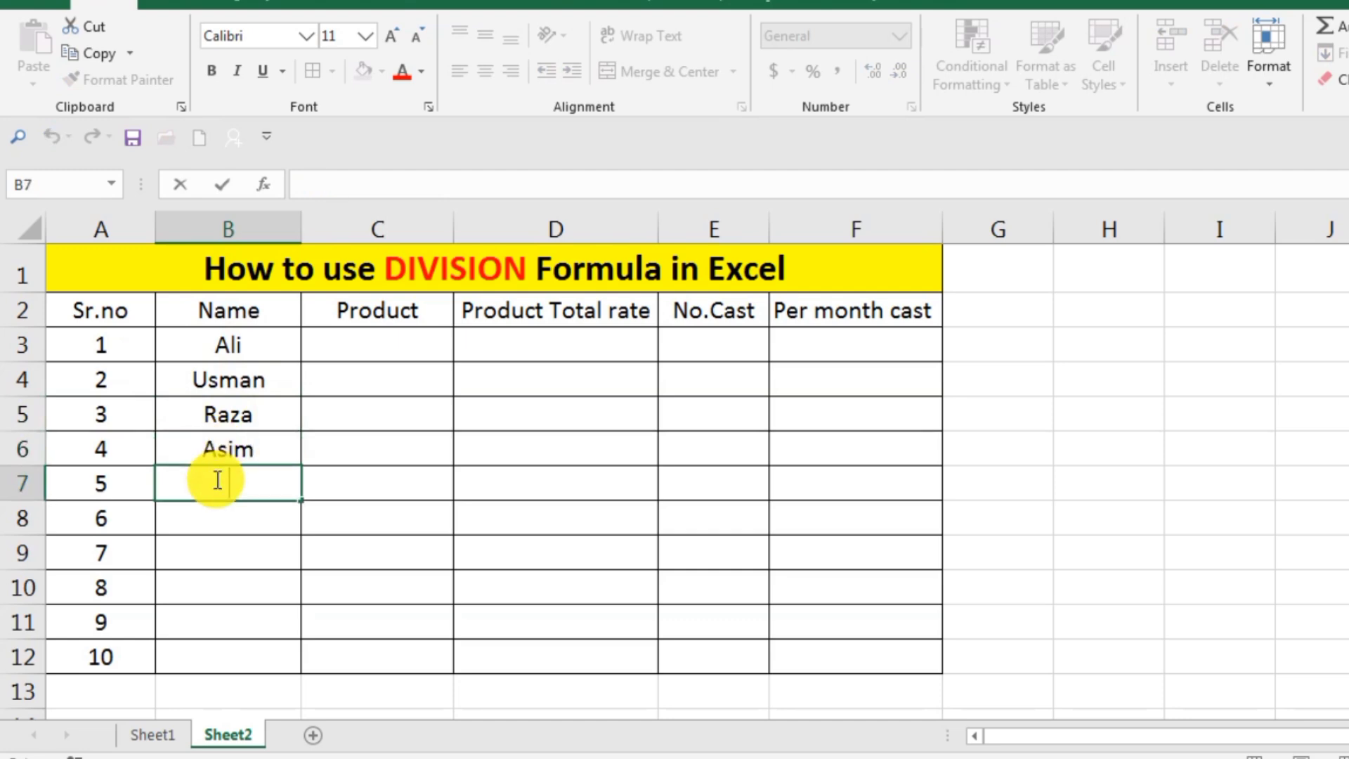
type("Zesh")
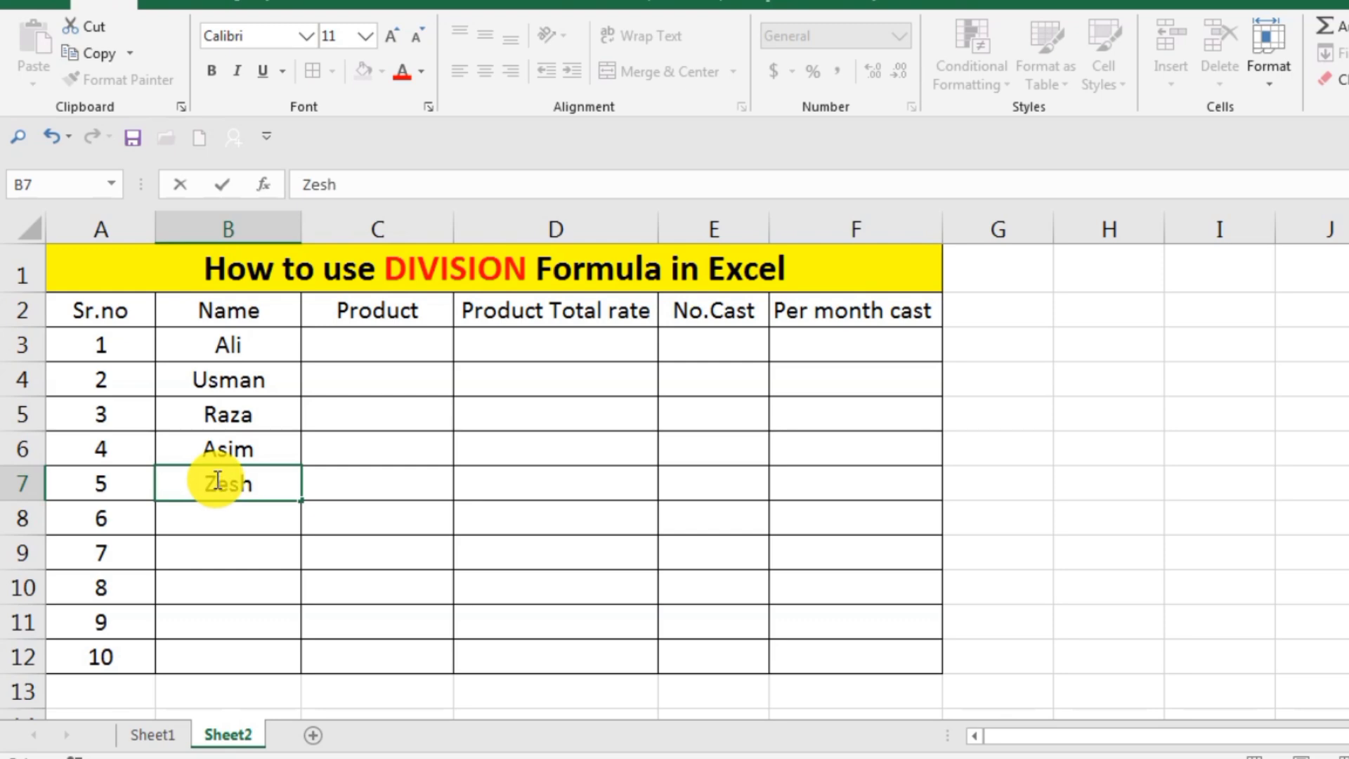
key("BackSpace")
key("BackSpace")
type("eshan")
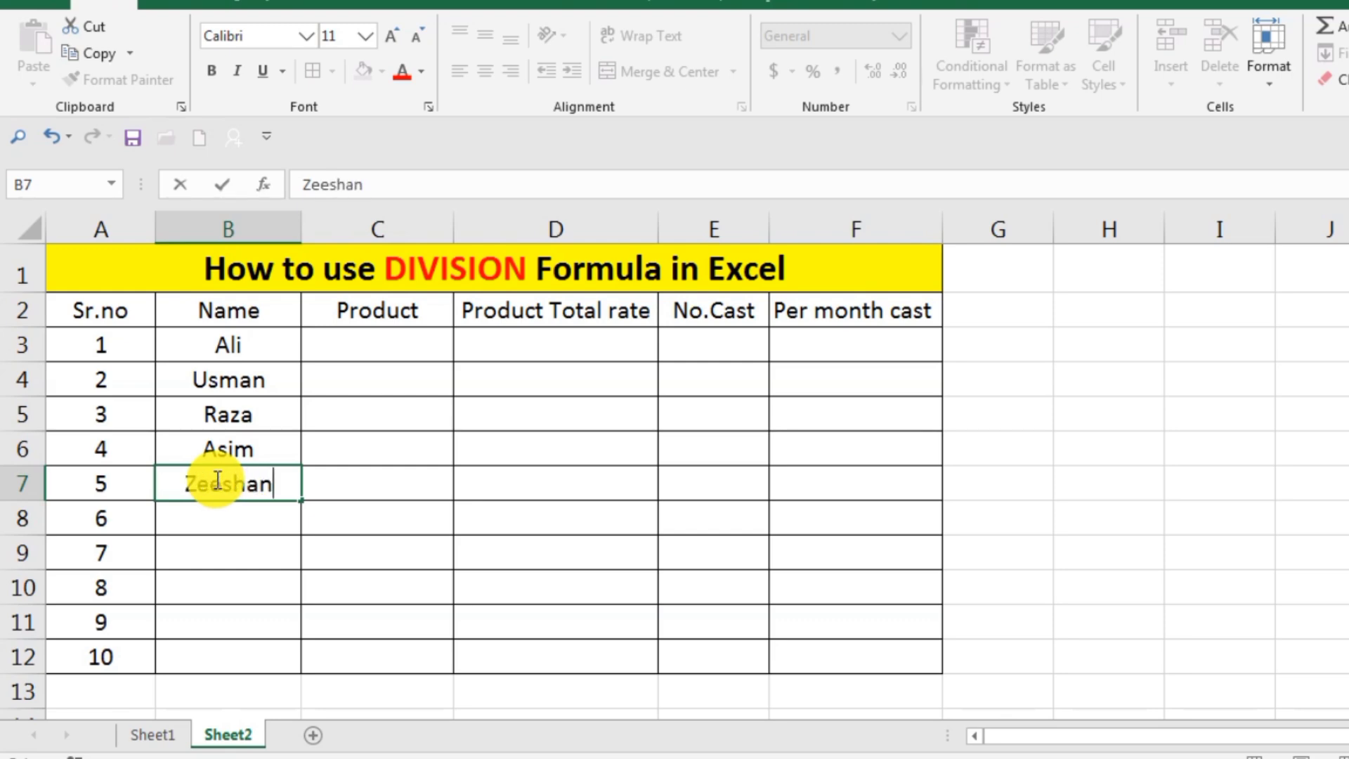
Enter the sixth, seventh and eighth people's names in cells B8 to B10 of the Name column.
left_click(226, 513)
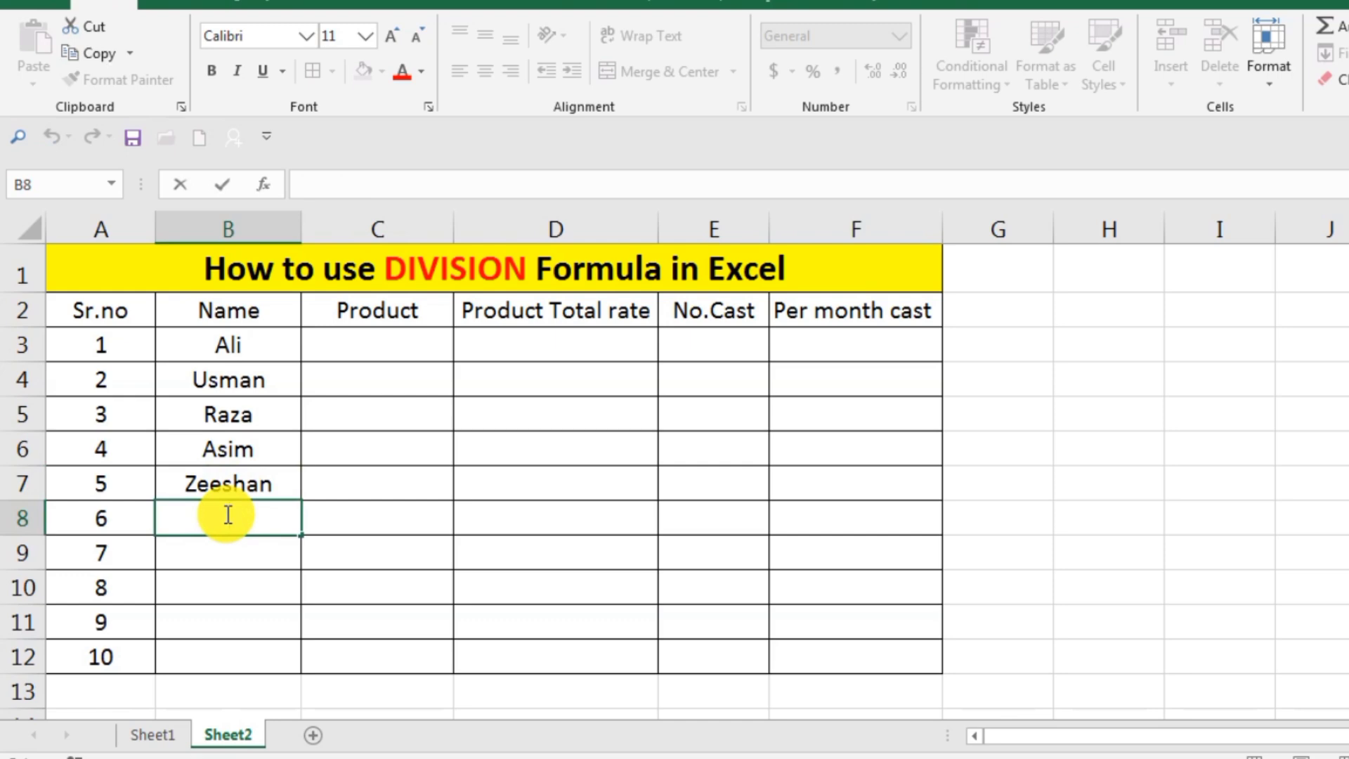
type("Zanib")
left_click(236, 554)
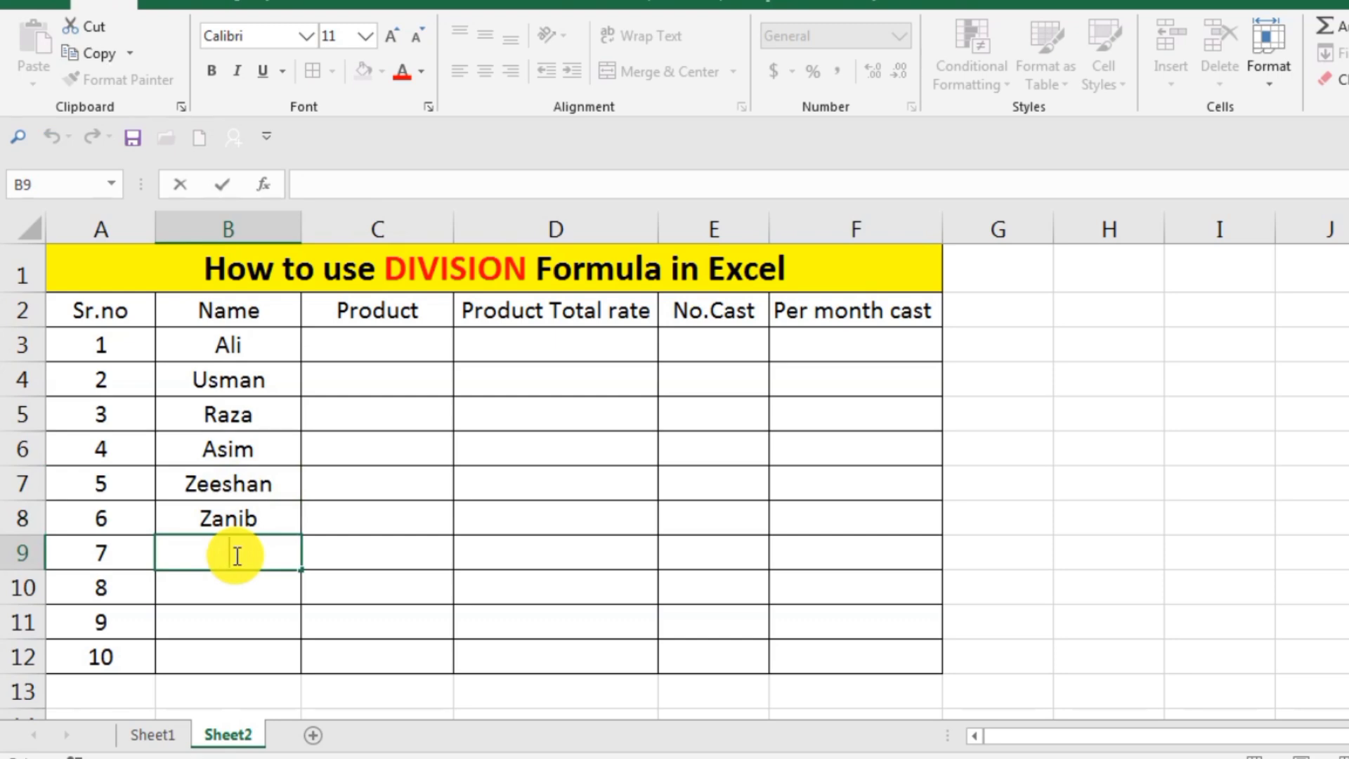
type("Zoya")
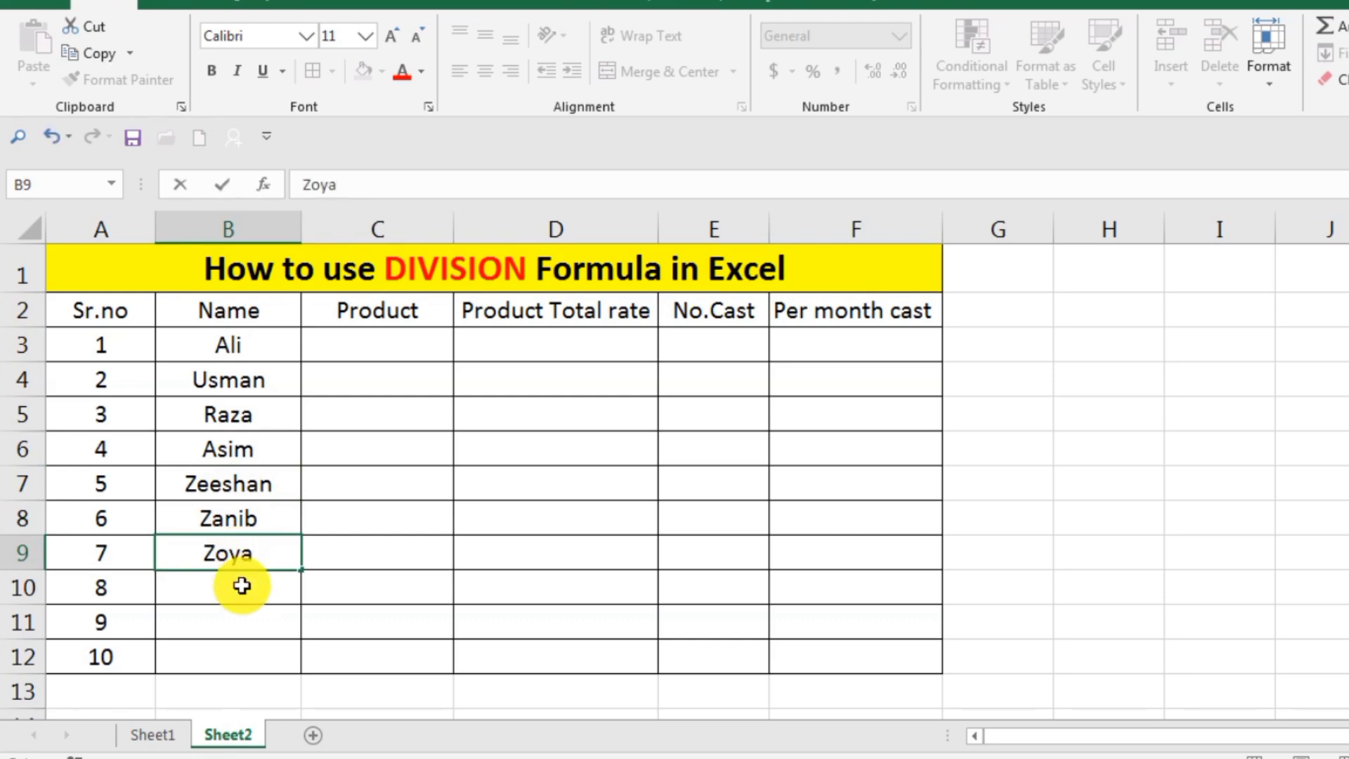
double_click(241, 586)
type("khalil")
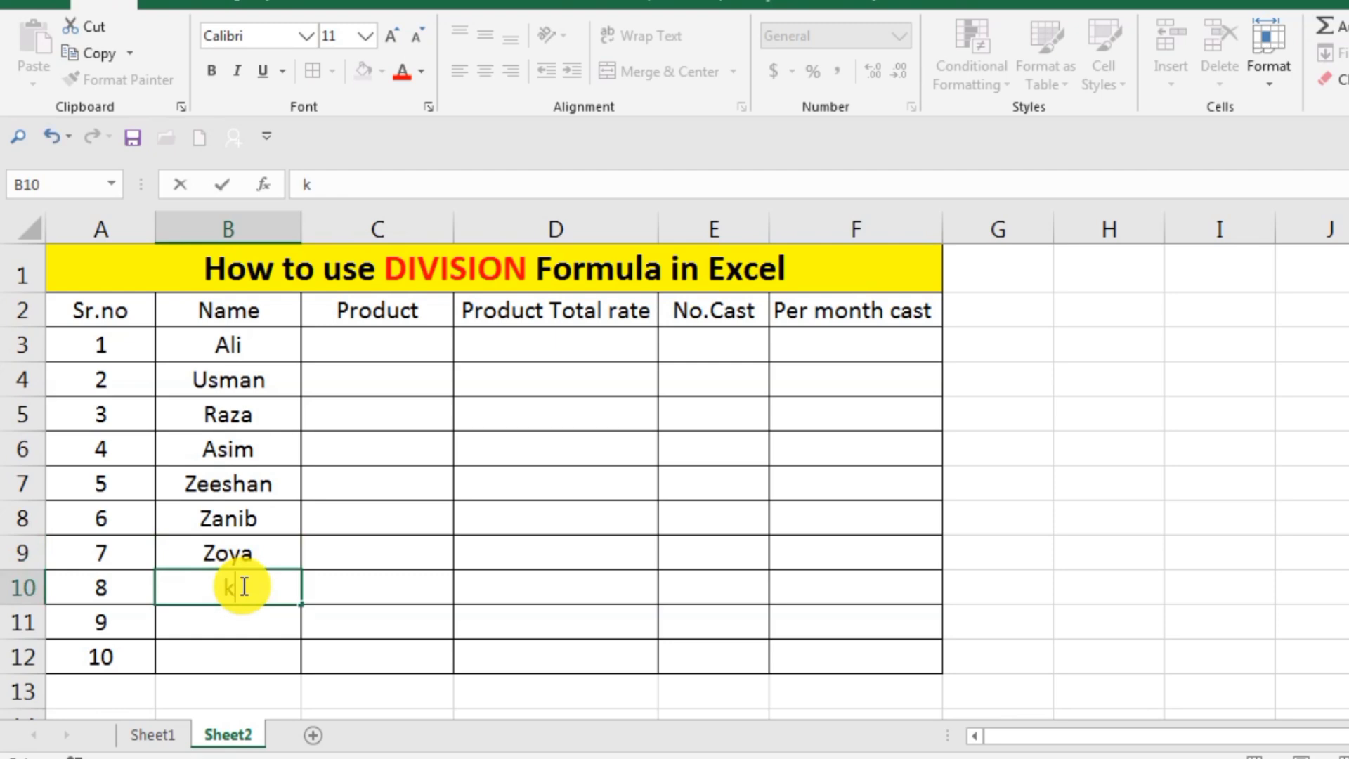
Enter the ninth and tenth people's names in cells B11 and B12 of the Name column.
double_click(234, 627)
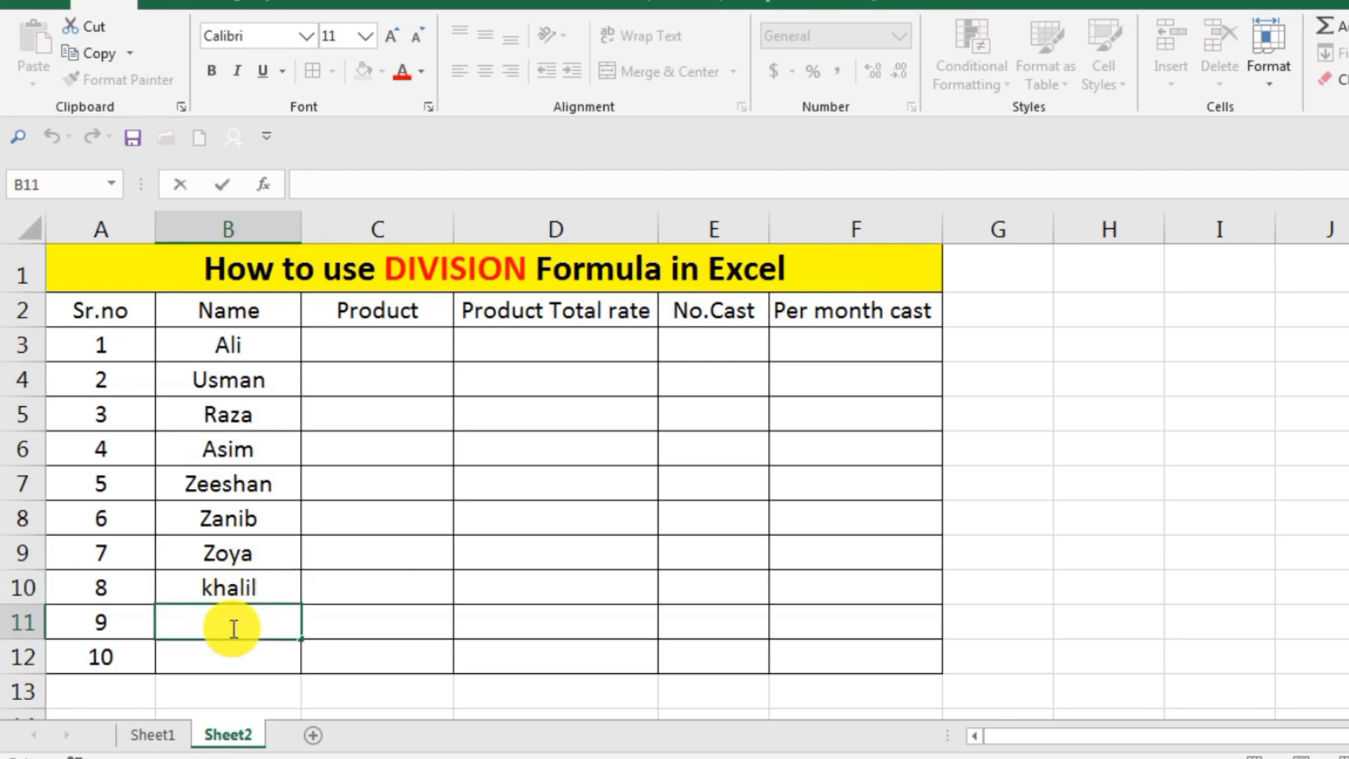
type("K")
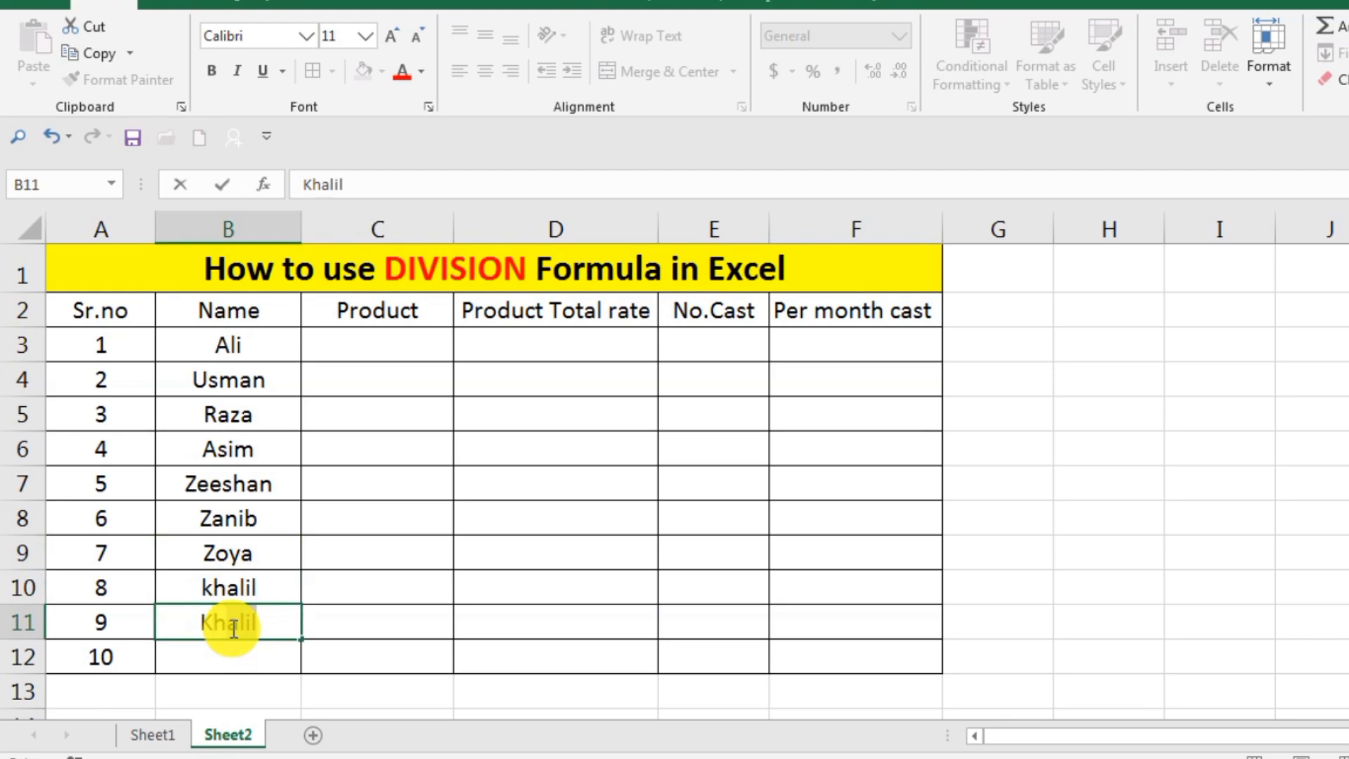
type("halid")
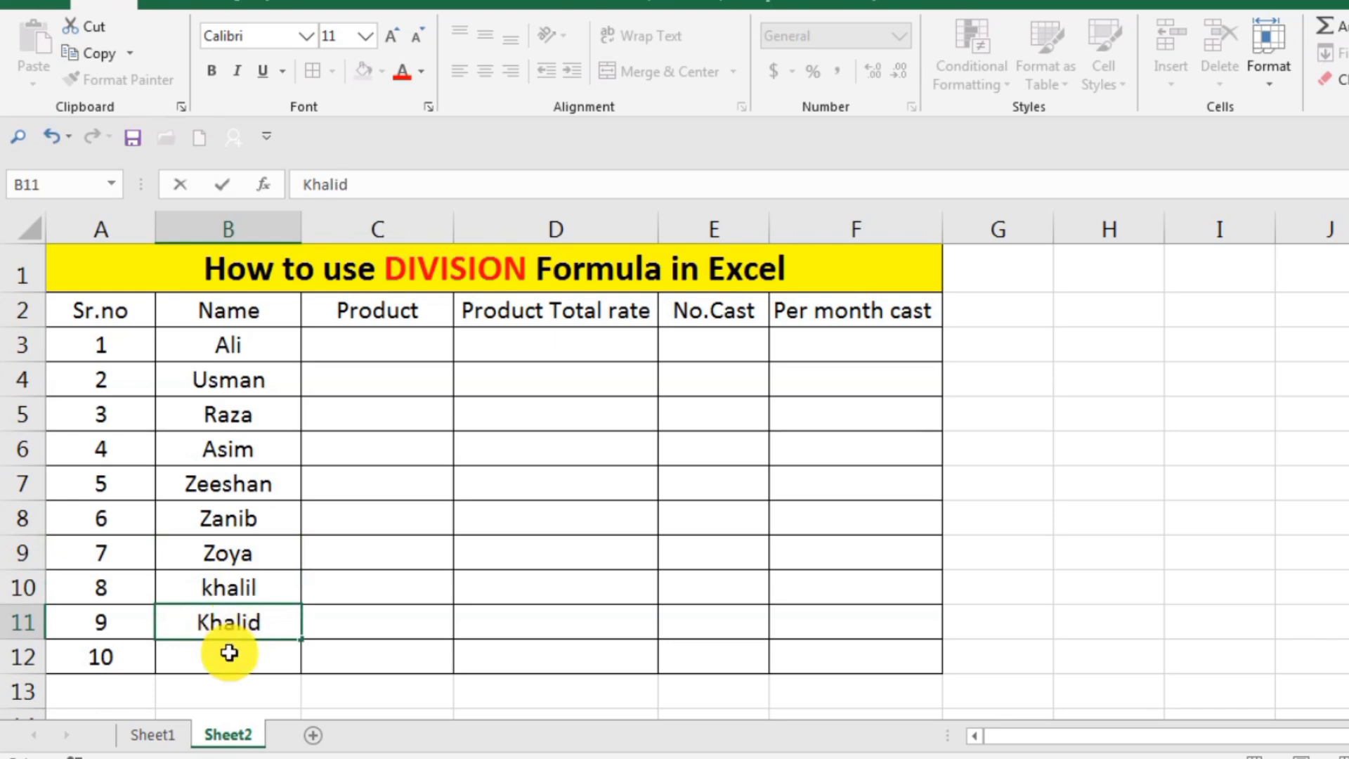
double_click(226, 656)
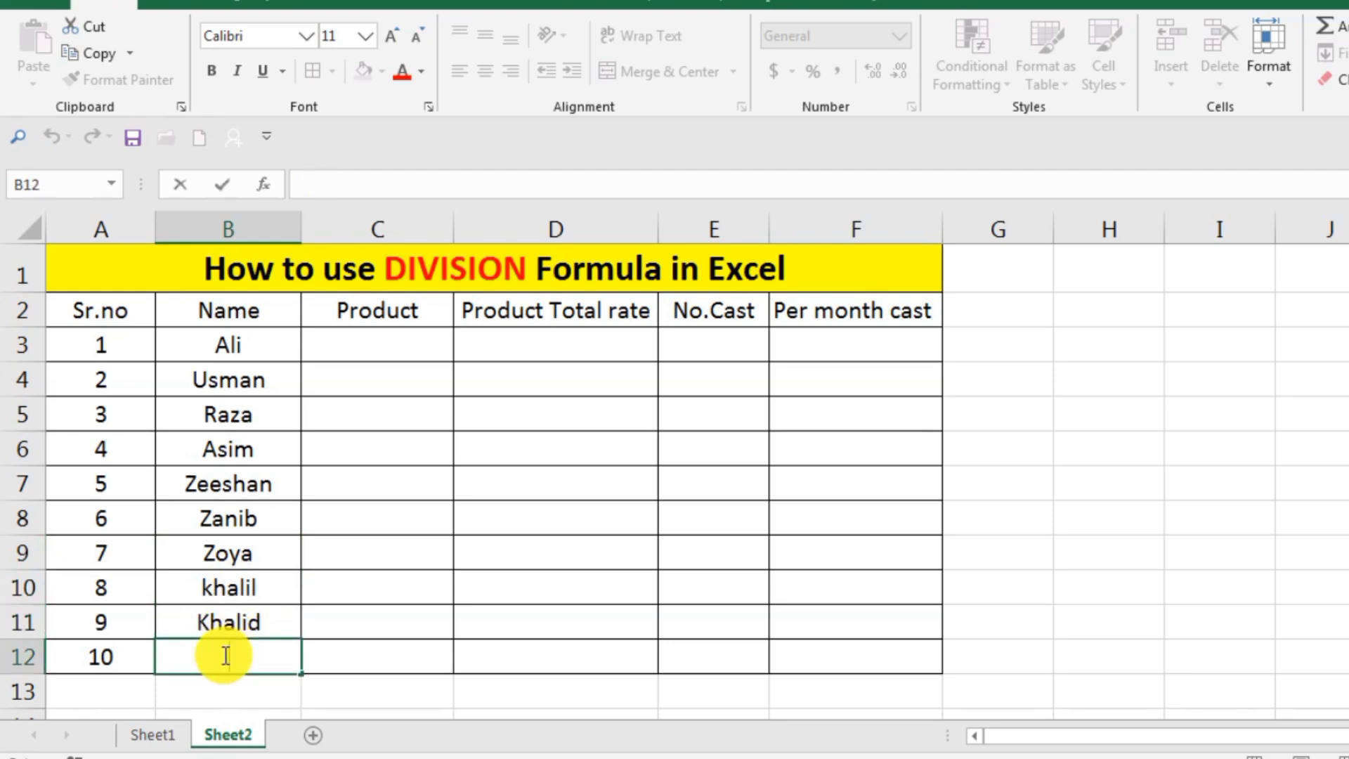
type("Shaid")
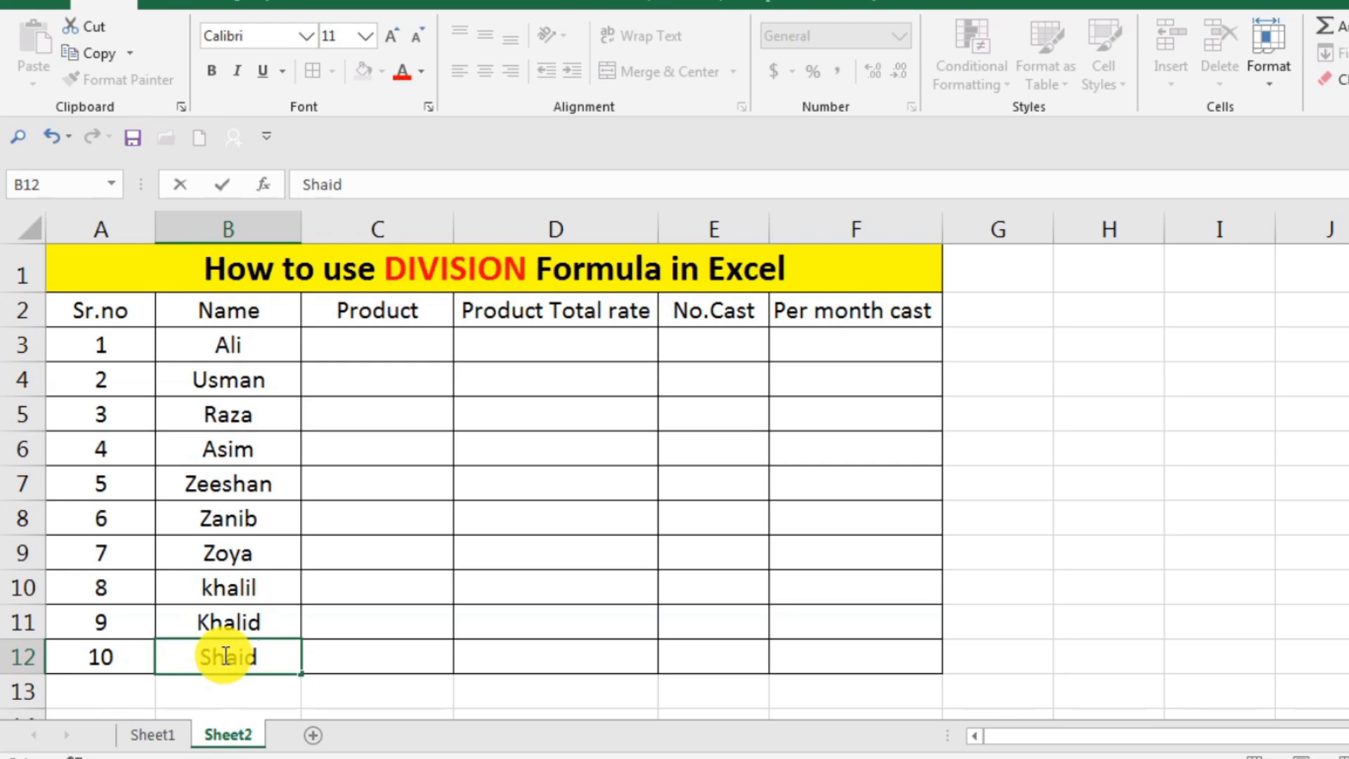
left_click(337, 589)
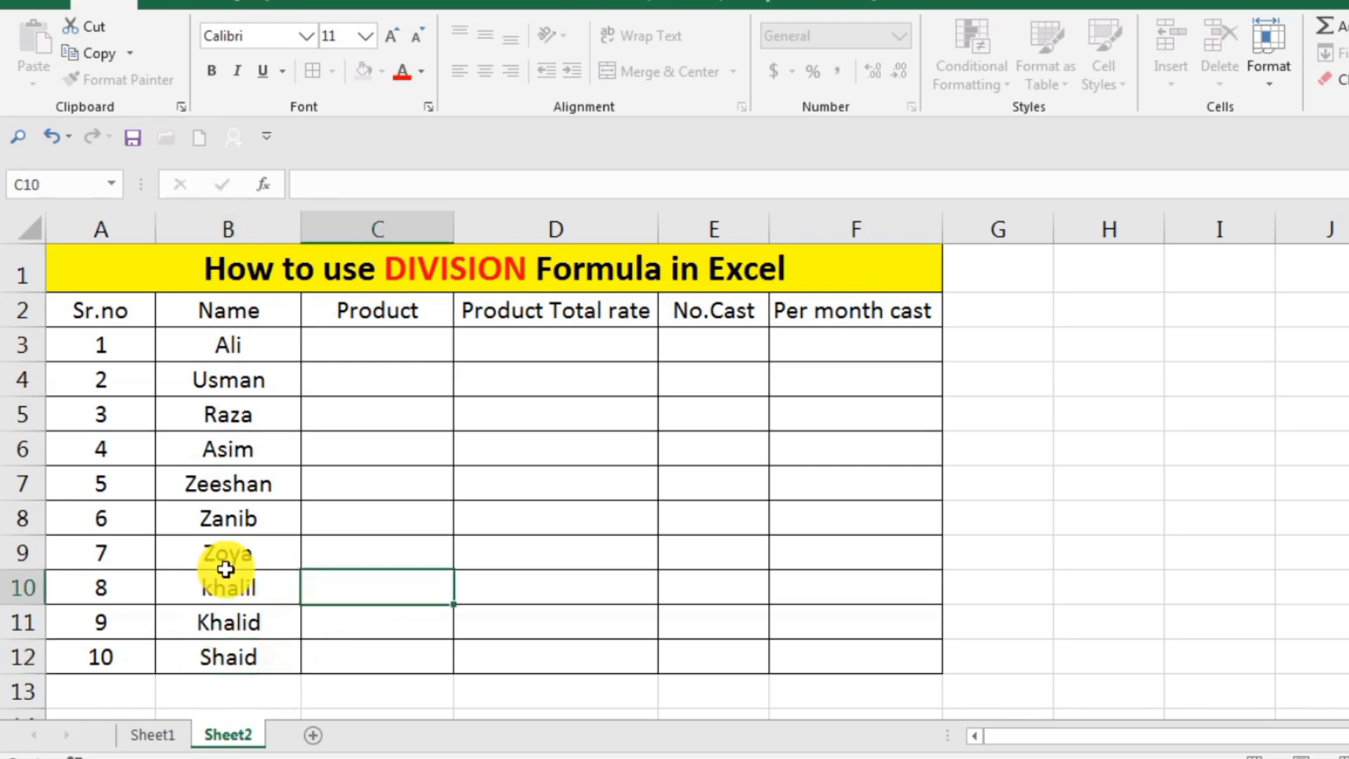
Capitalize the first letter of the person's name in cell B10.
double_click(215, 588)
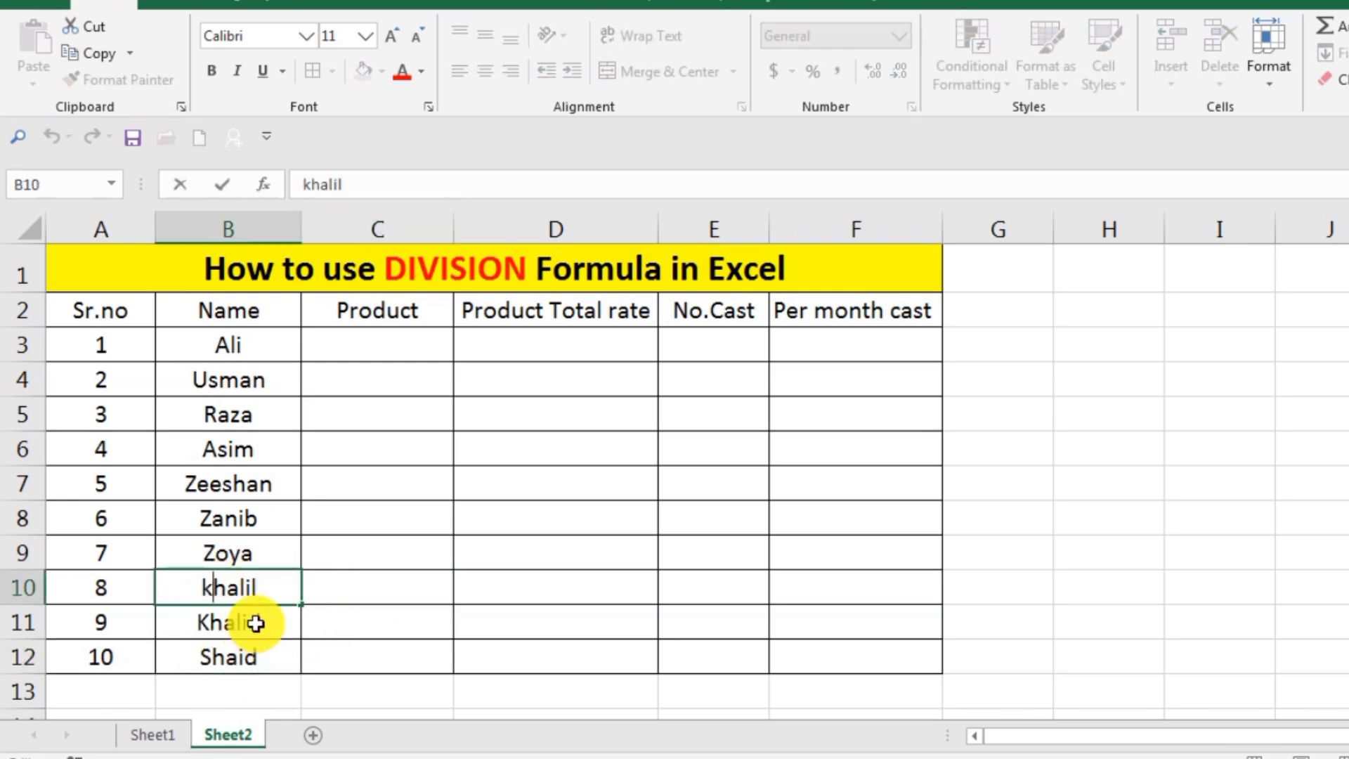
key("BackSpace")
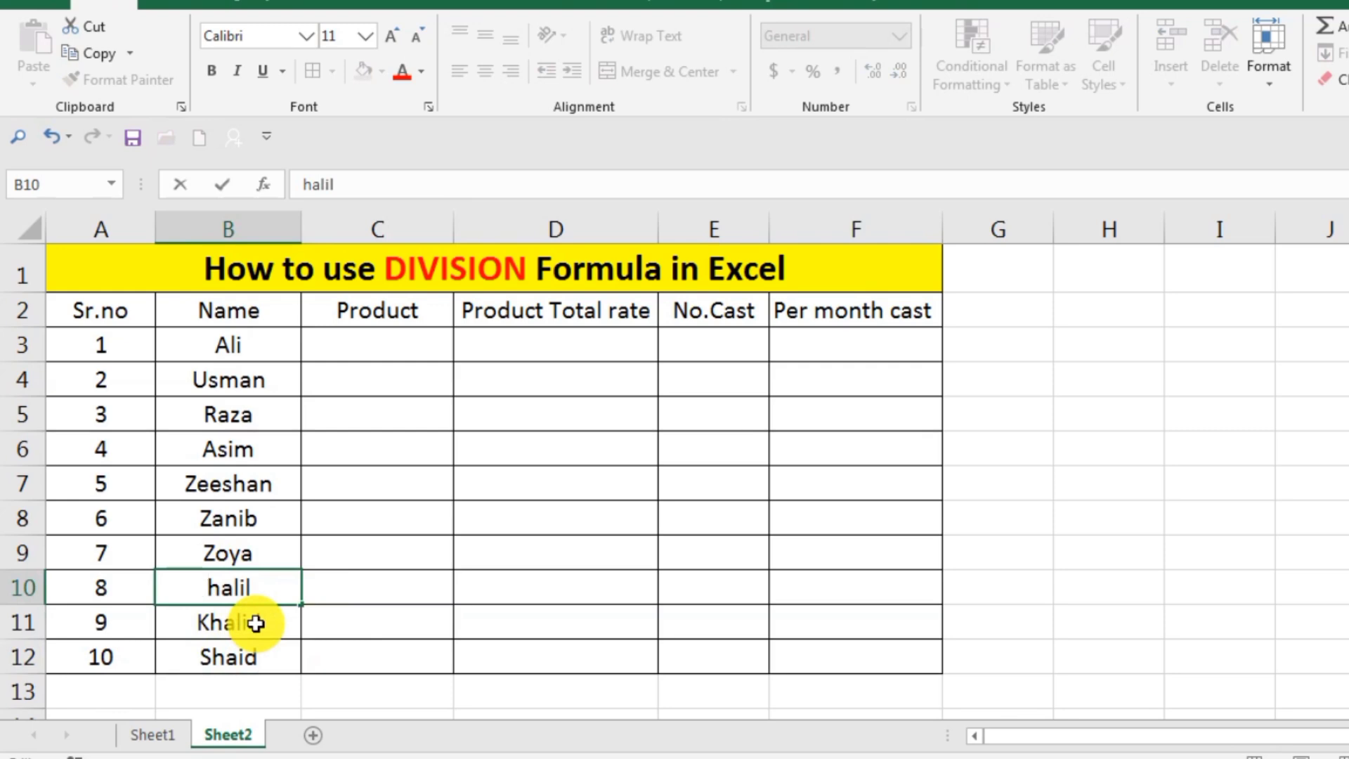
type("K")
left_click(376, 454)
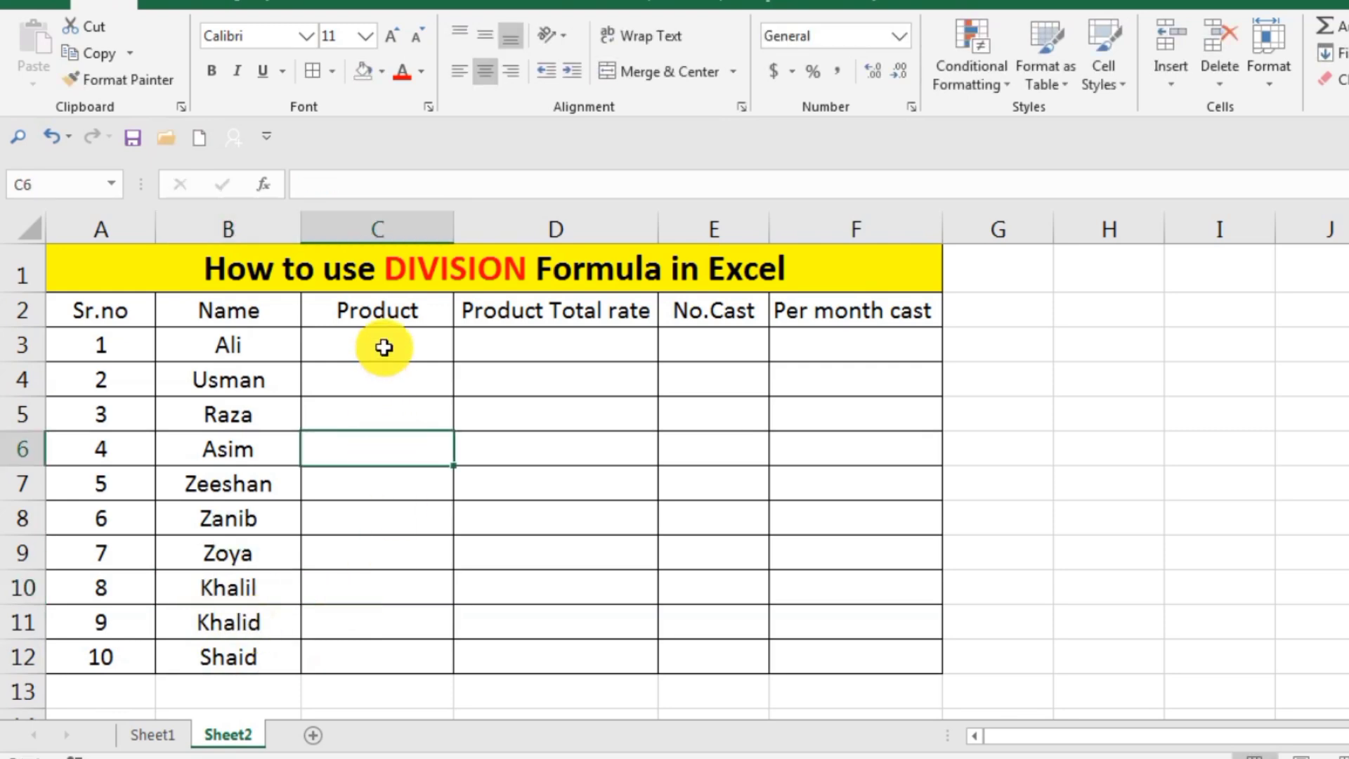
Enter the products "Bike" in cell C3 and "Aprtment" in cell C4 of the Product column.
double_click(384, 347)
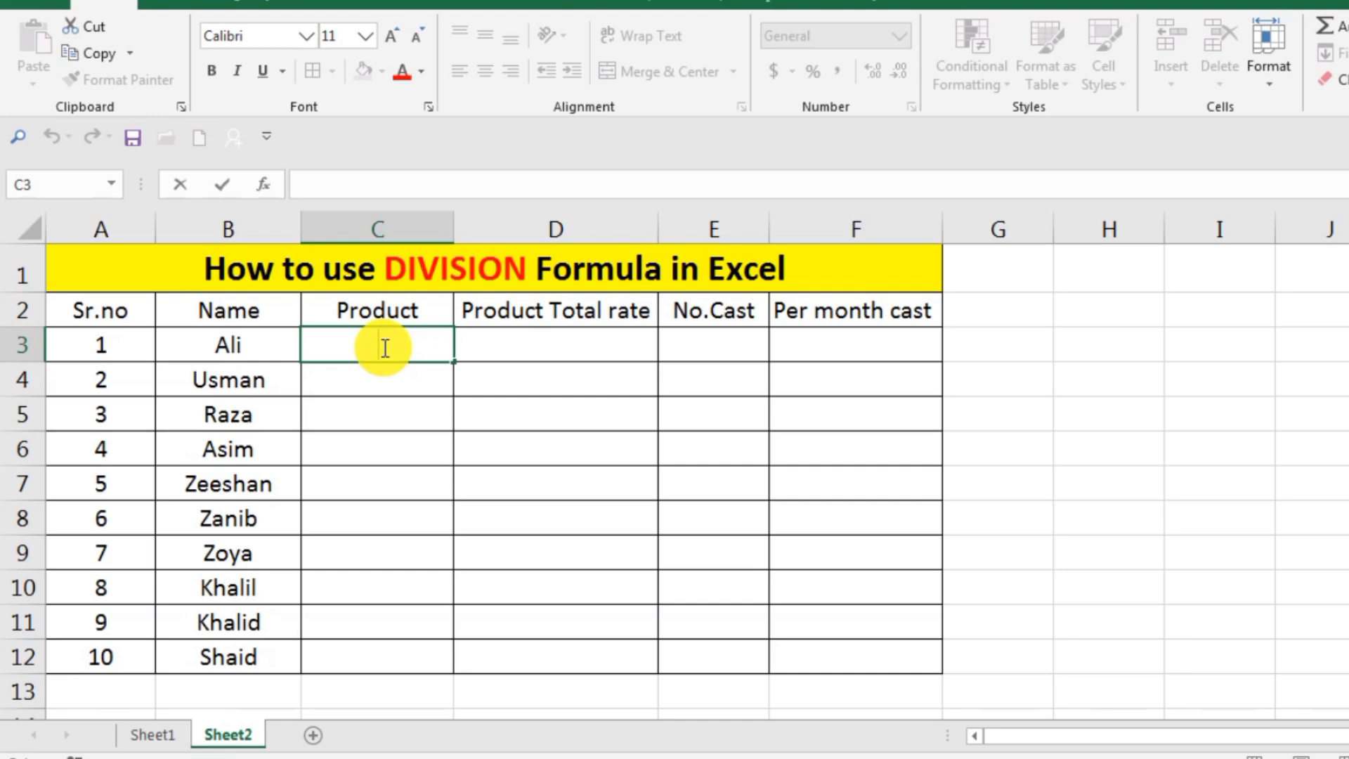
type("Bike")
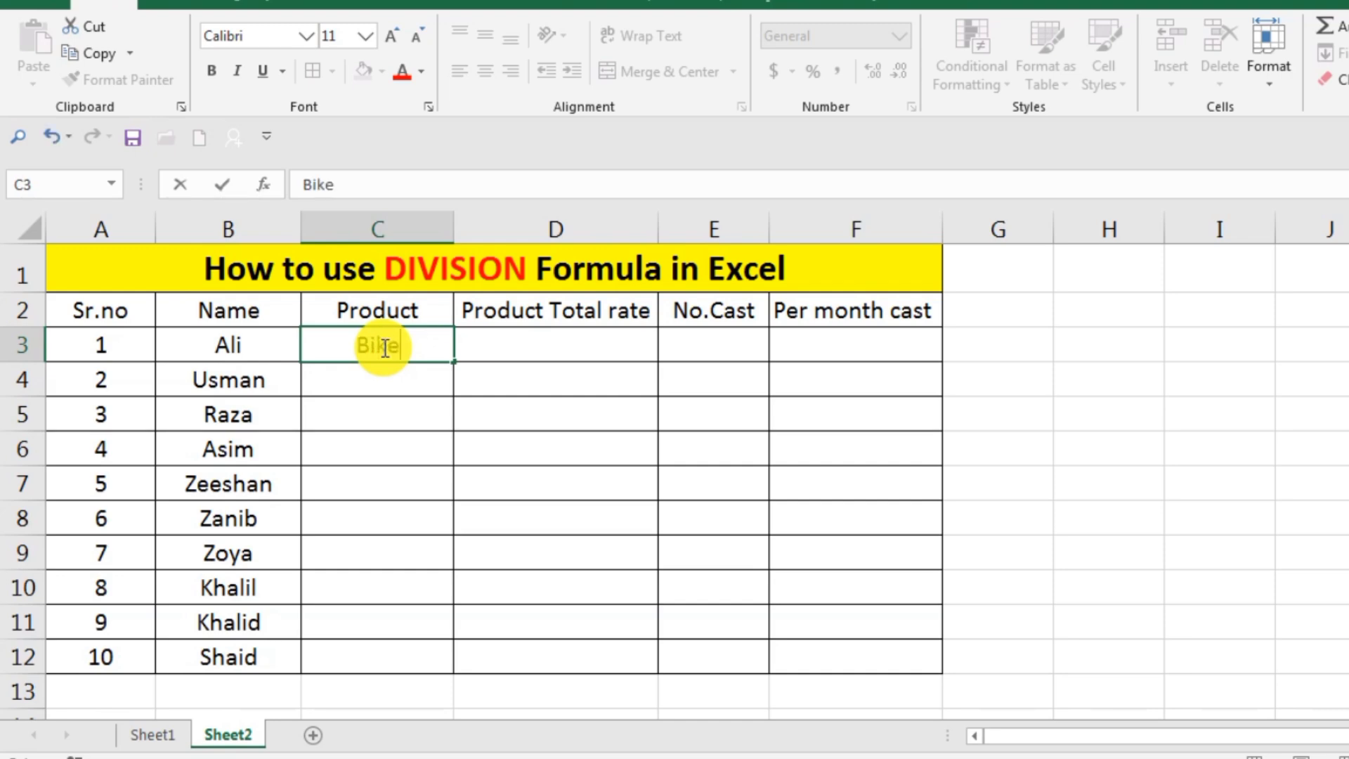
left_click(380, 385)
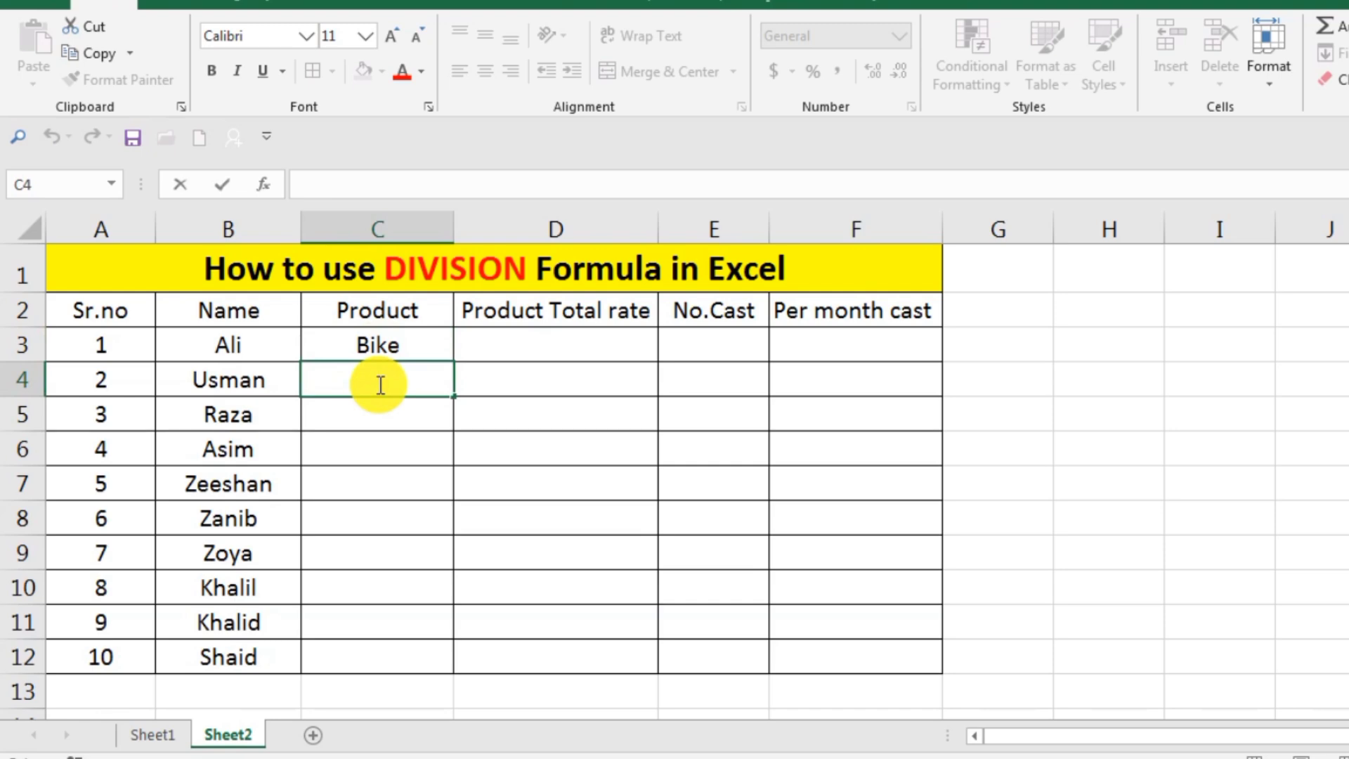
type("Aprtme")
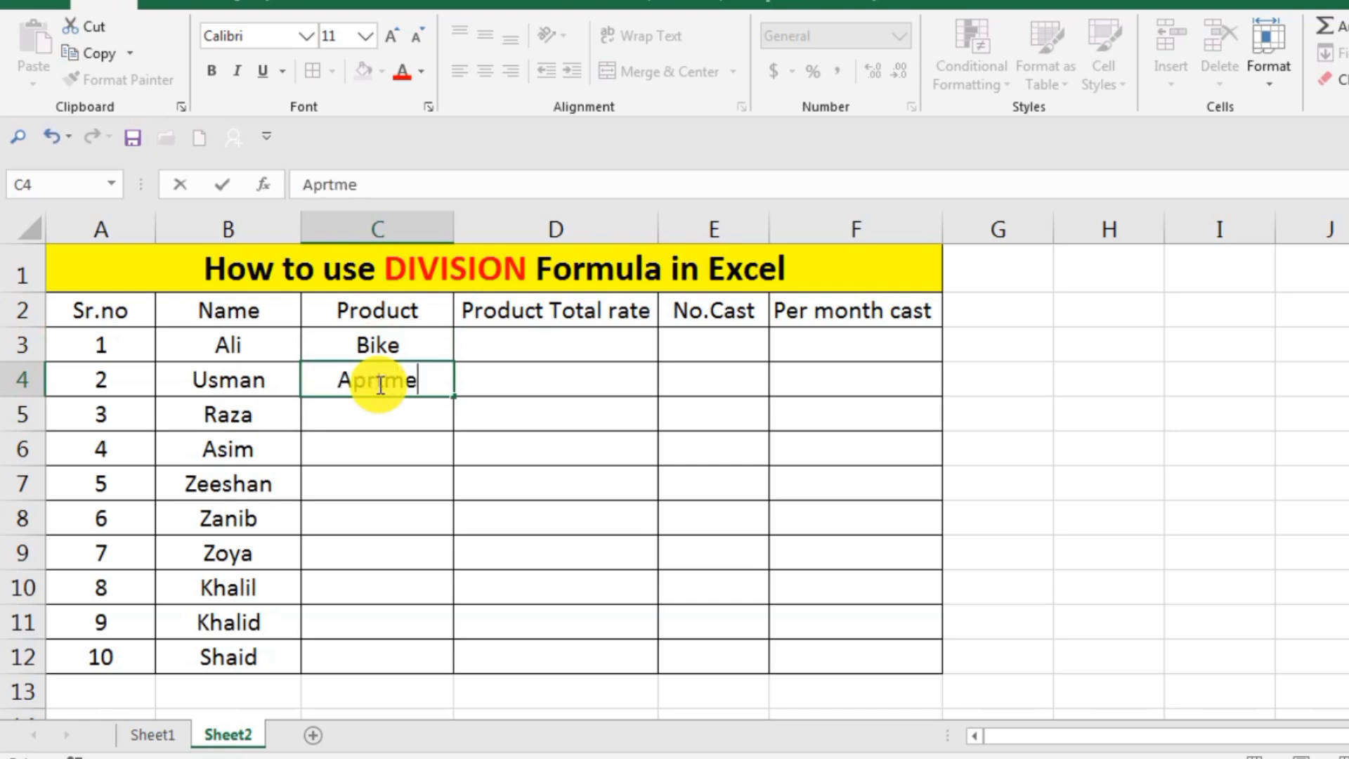
type("nt")
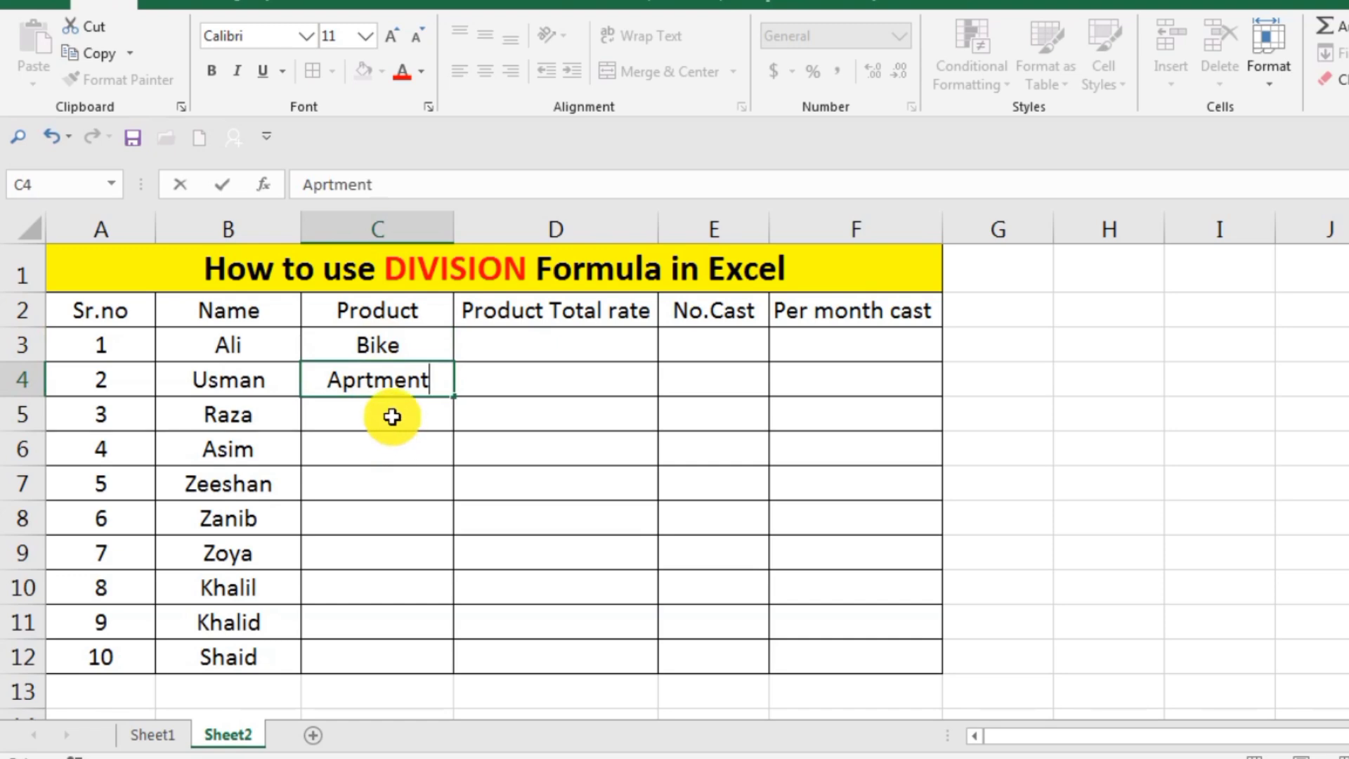
Enter the products "Plot", "Car" and "Mobail" in cells C5, C6 and C7.
double_click(392, 416)
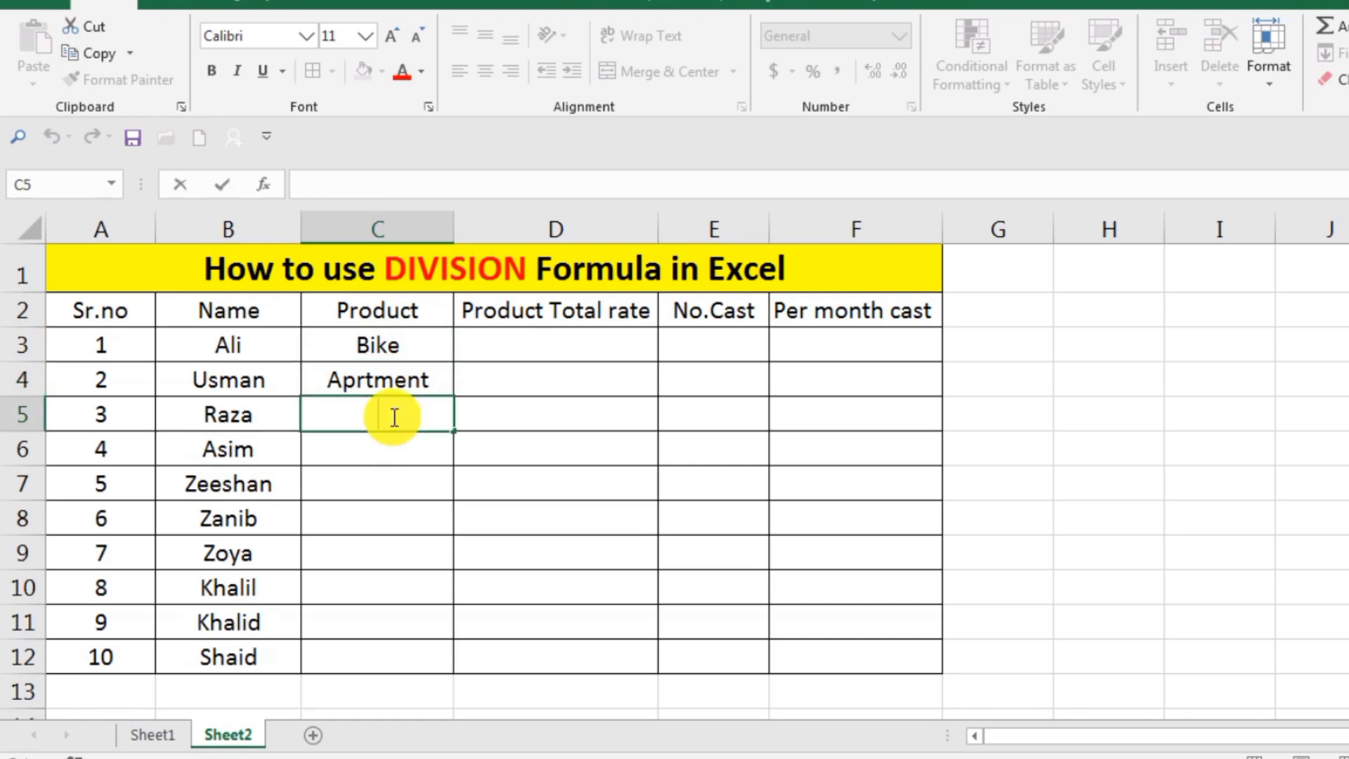
type("Plot")
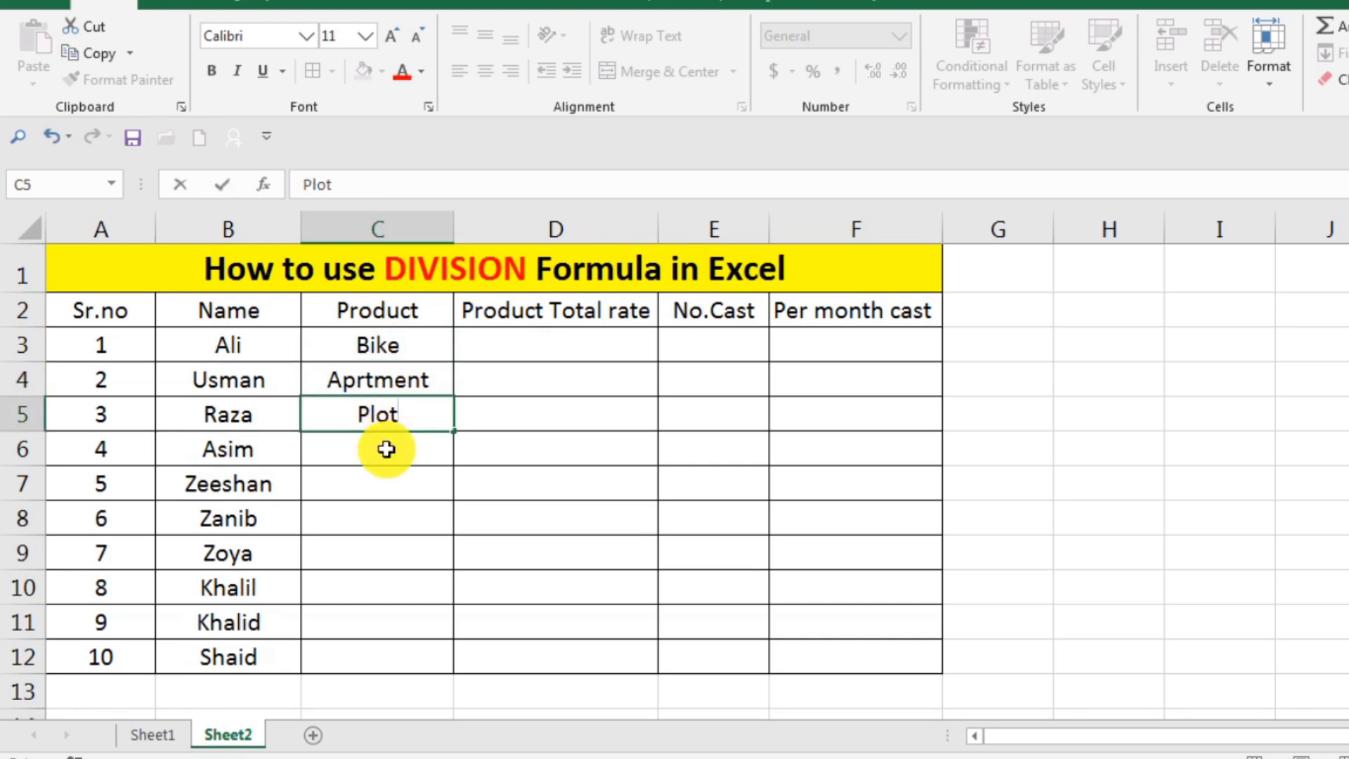
double_click(378, 458)
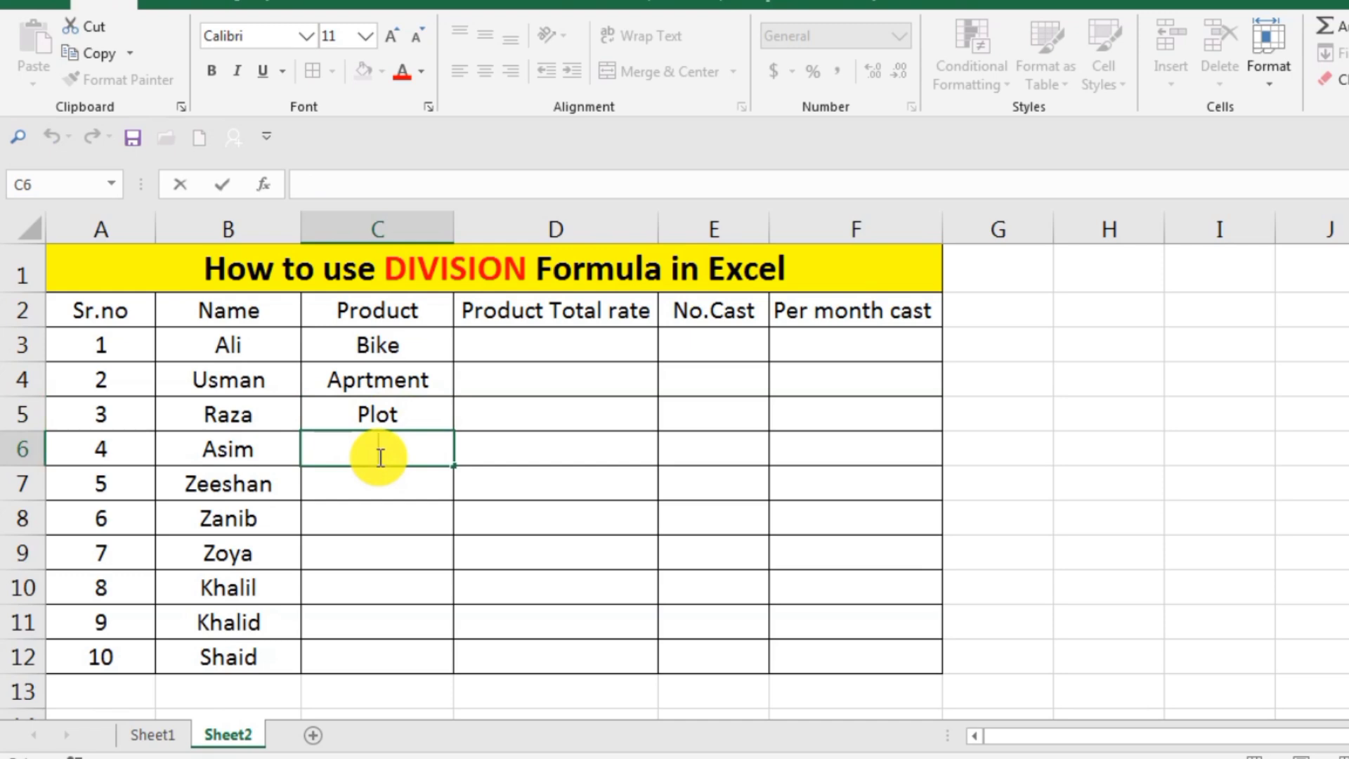
type("Car")
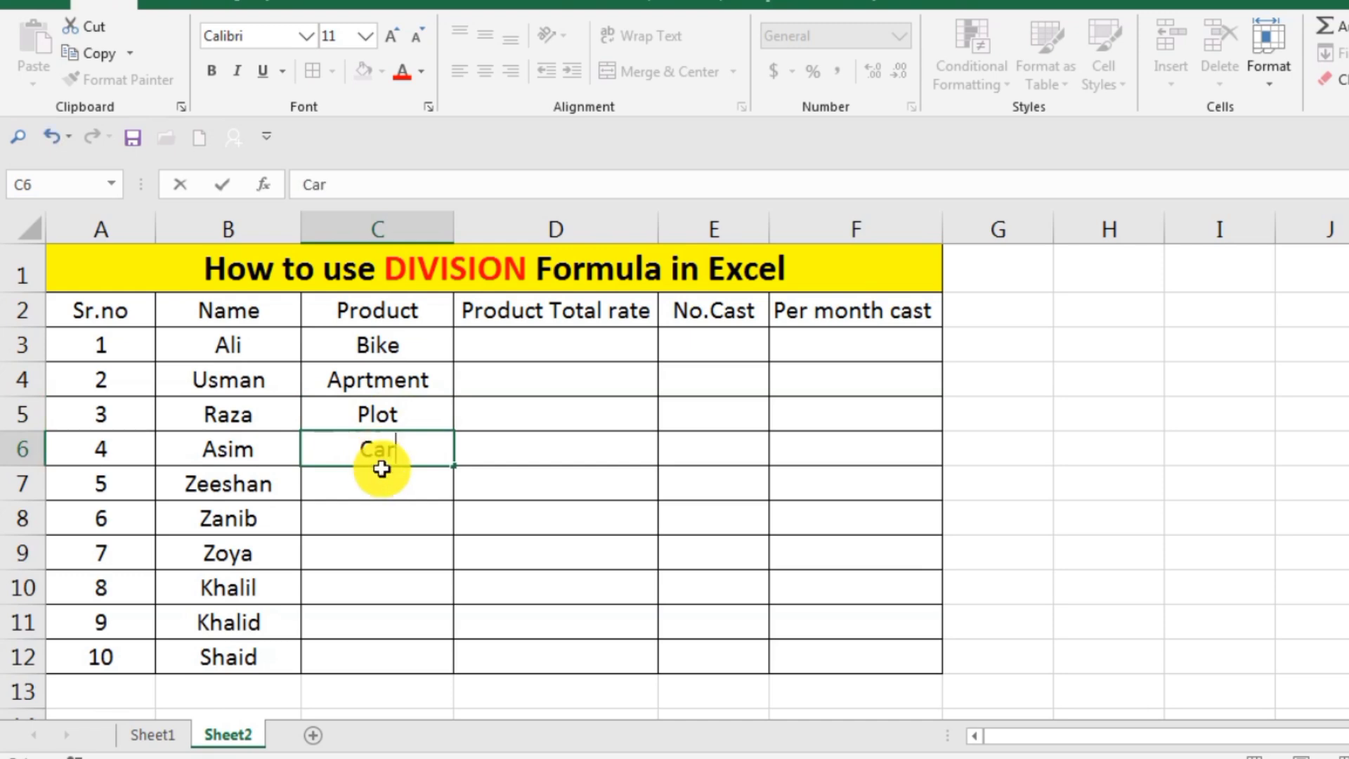
double_click(378, 481)
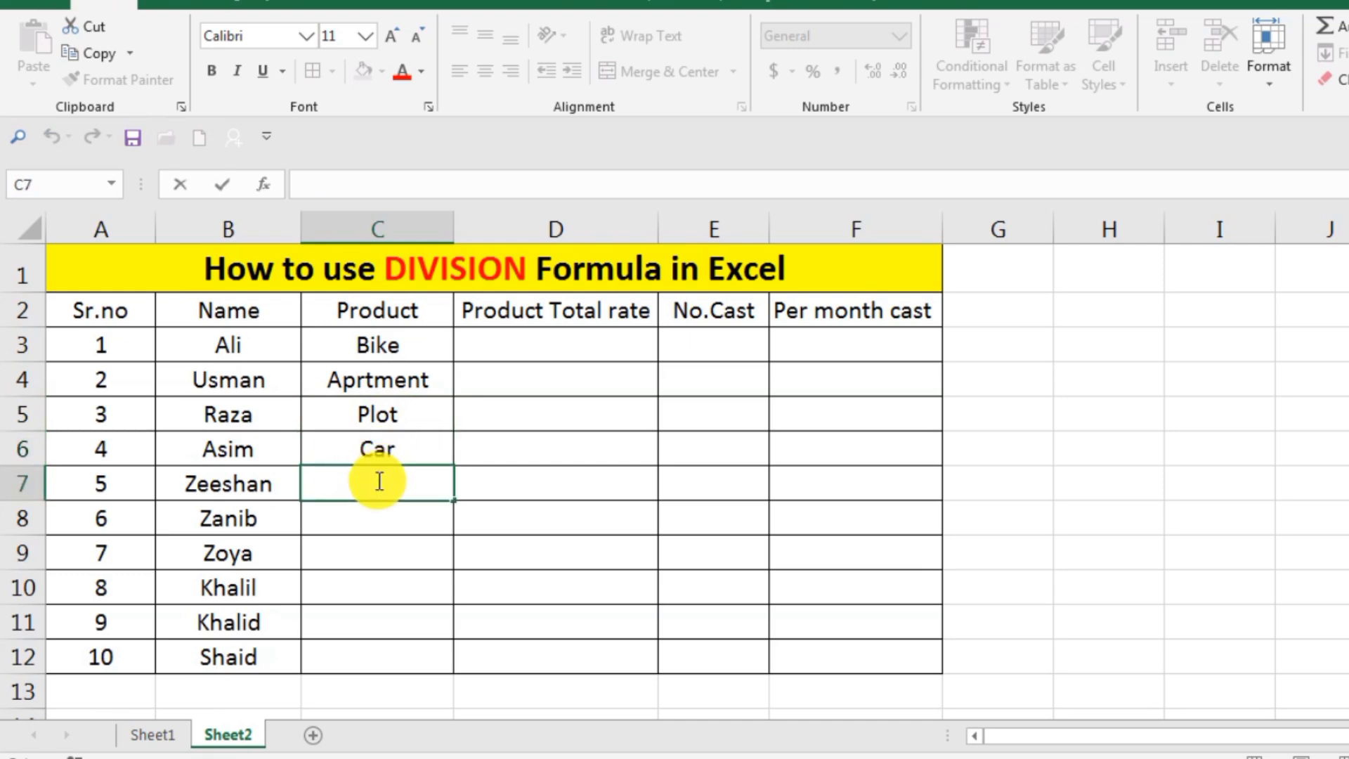
type("Mobail")
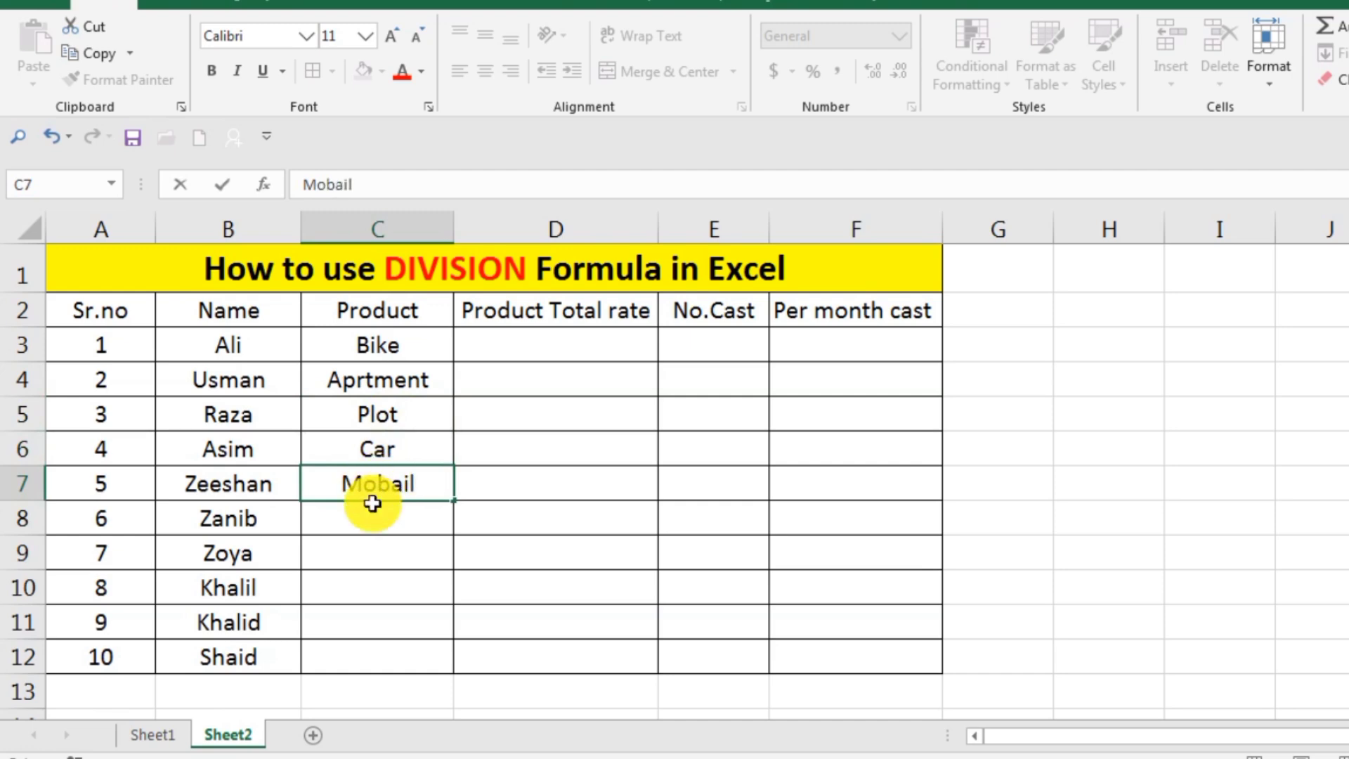
Enter the products "Bag", "Fan" and "Home" in cells C8, C9 and C10.
double_click(370, 506)
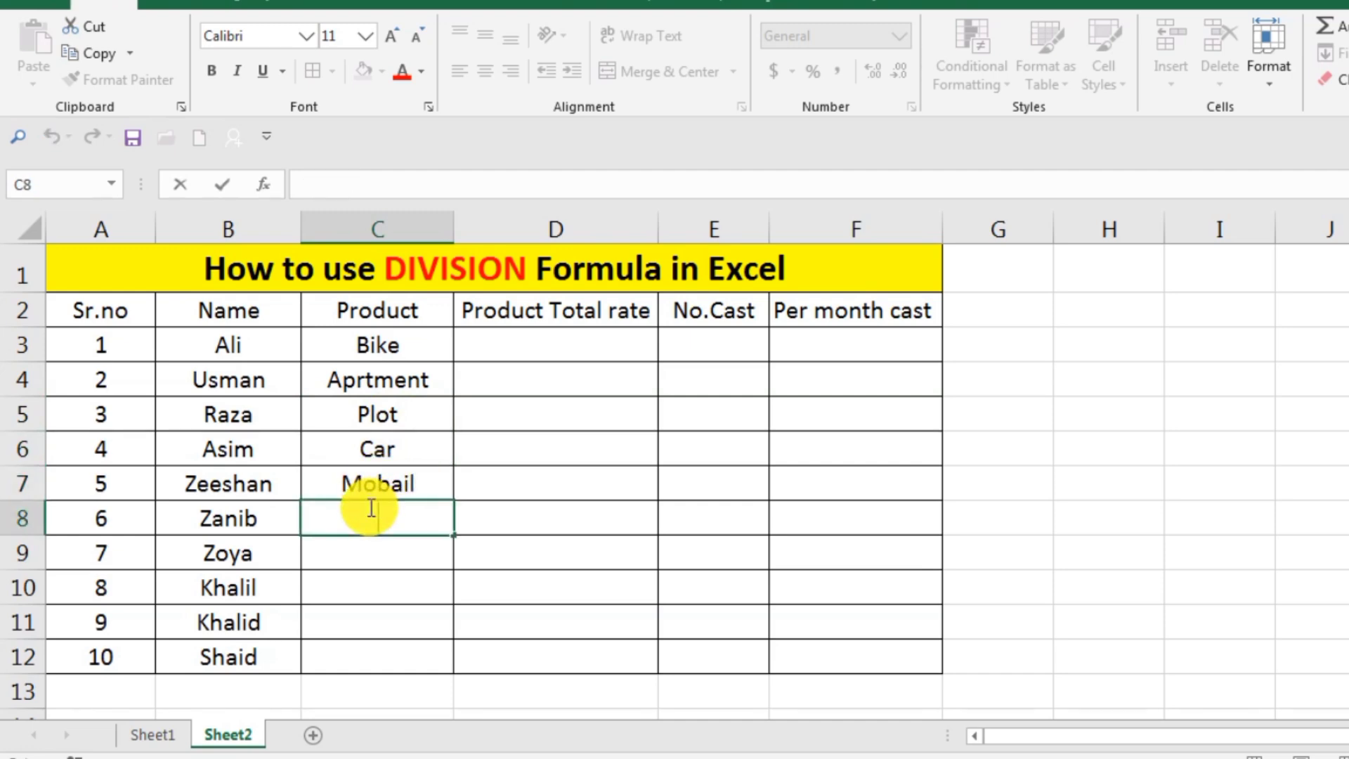
type("Bag")
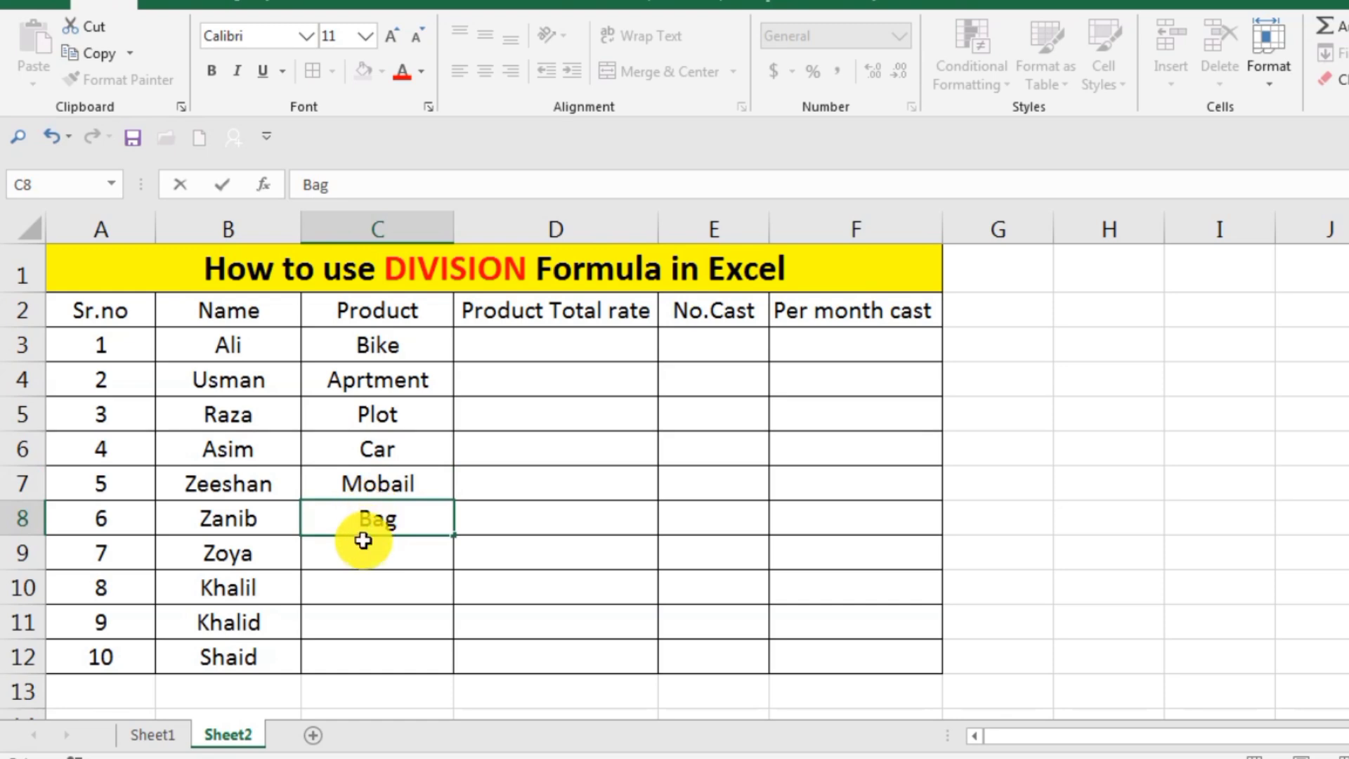
double_click(363, 541)
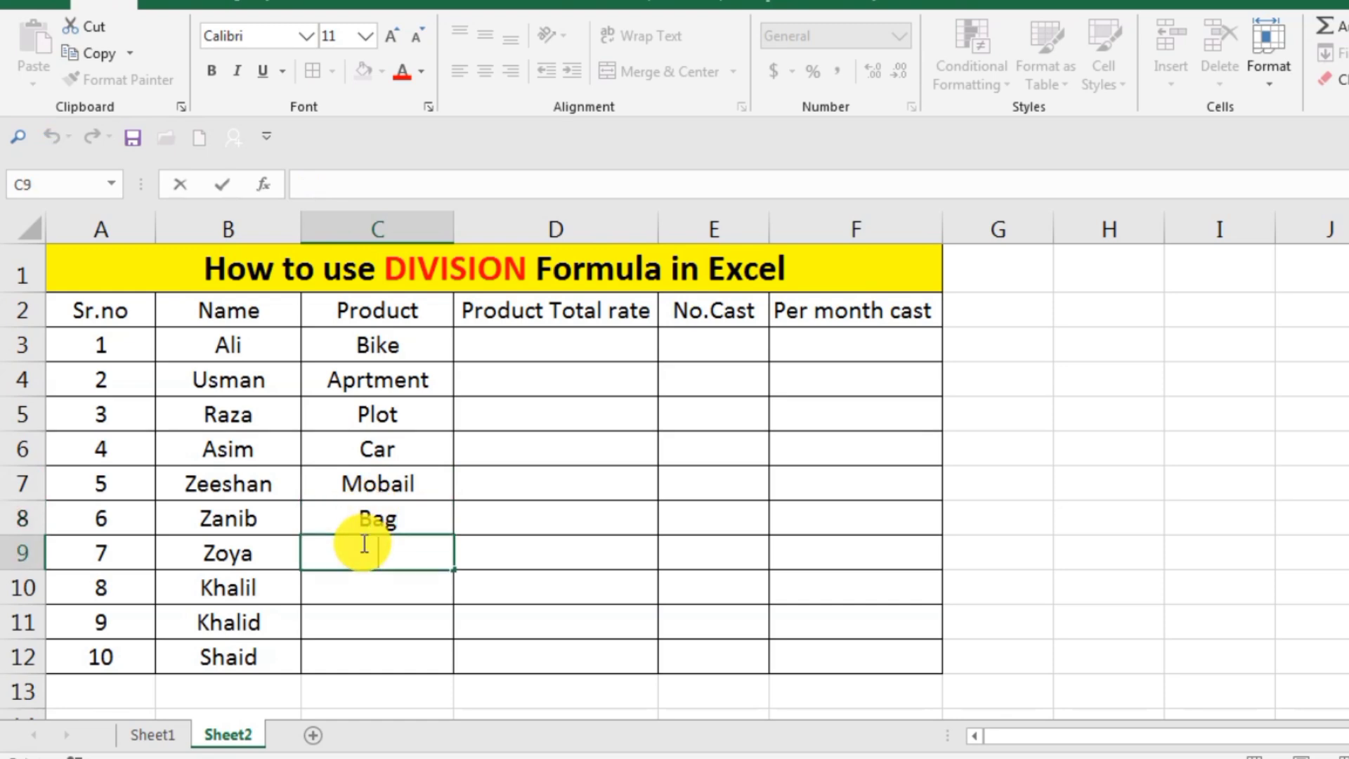
type("Fan")
left_click(366, 578)
double_click(366, 578)
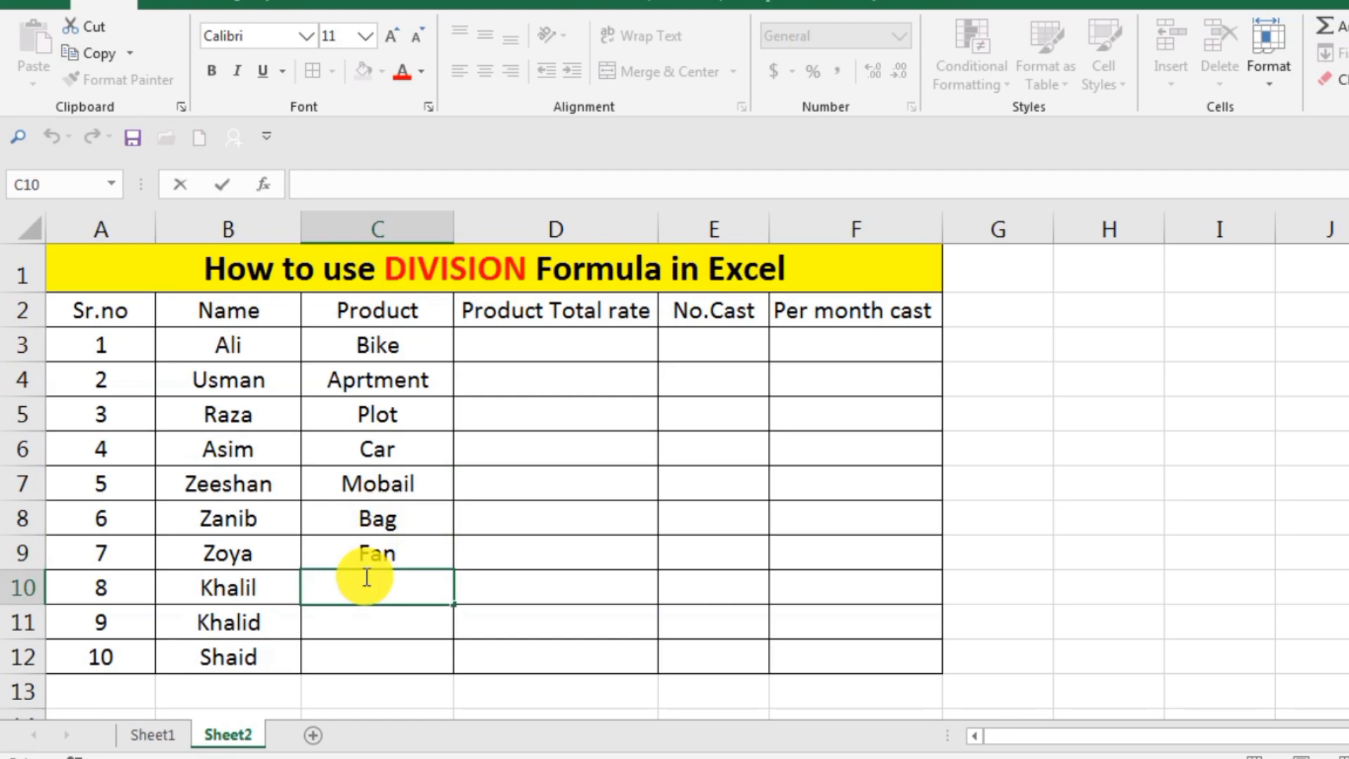
type("Home")
Complete the Product column with "Cement" in cell C11 and "Bed" in cell C12.
left_click(366, 622)
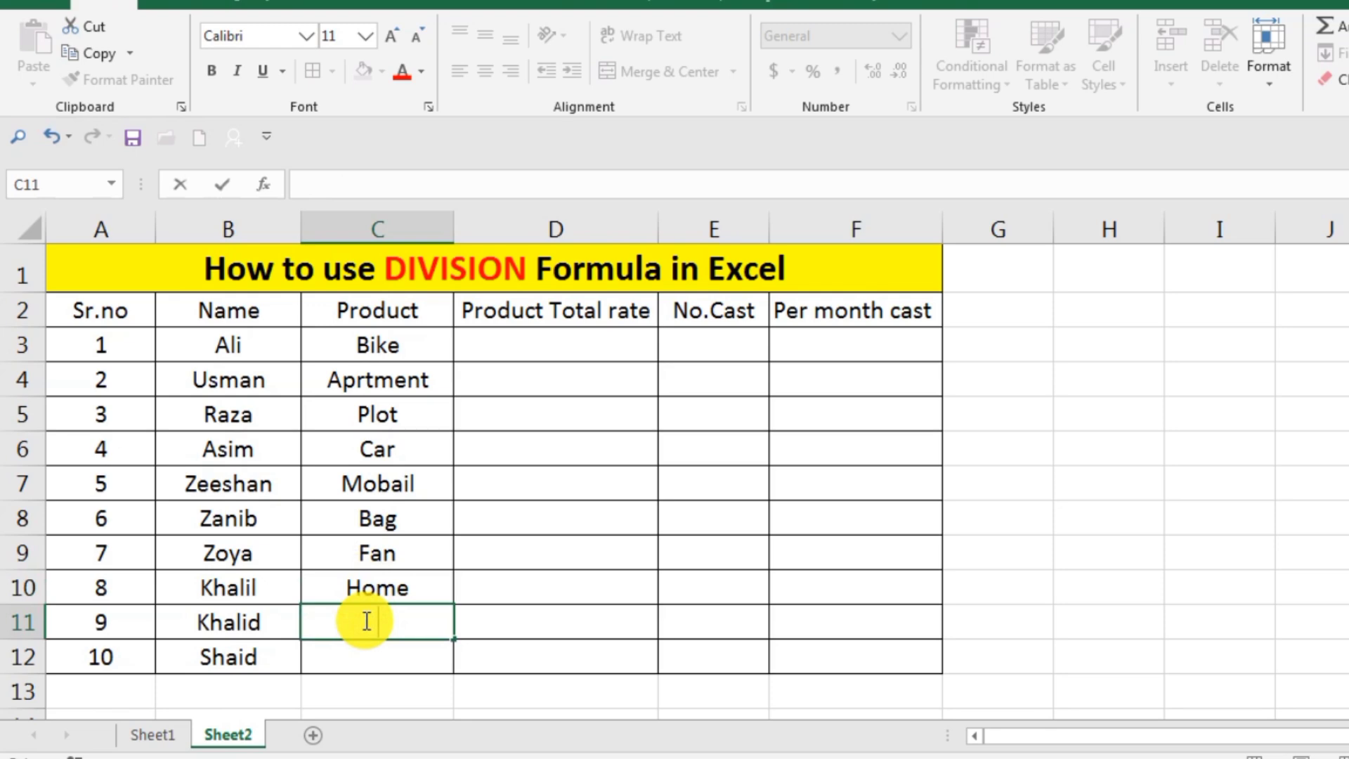
type("Cement")
left_click(363, 663)
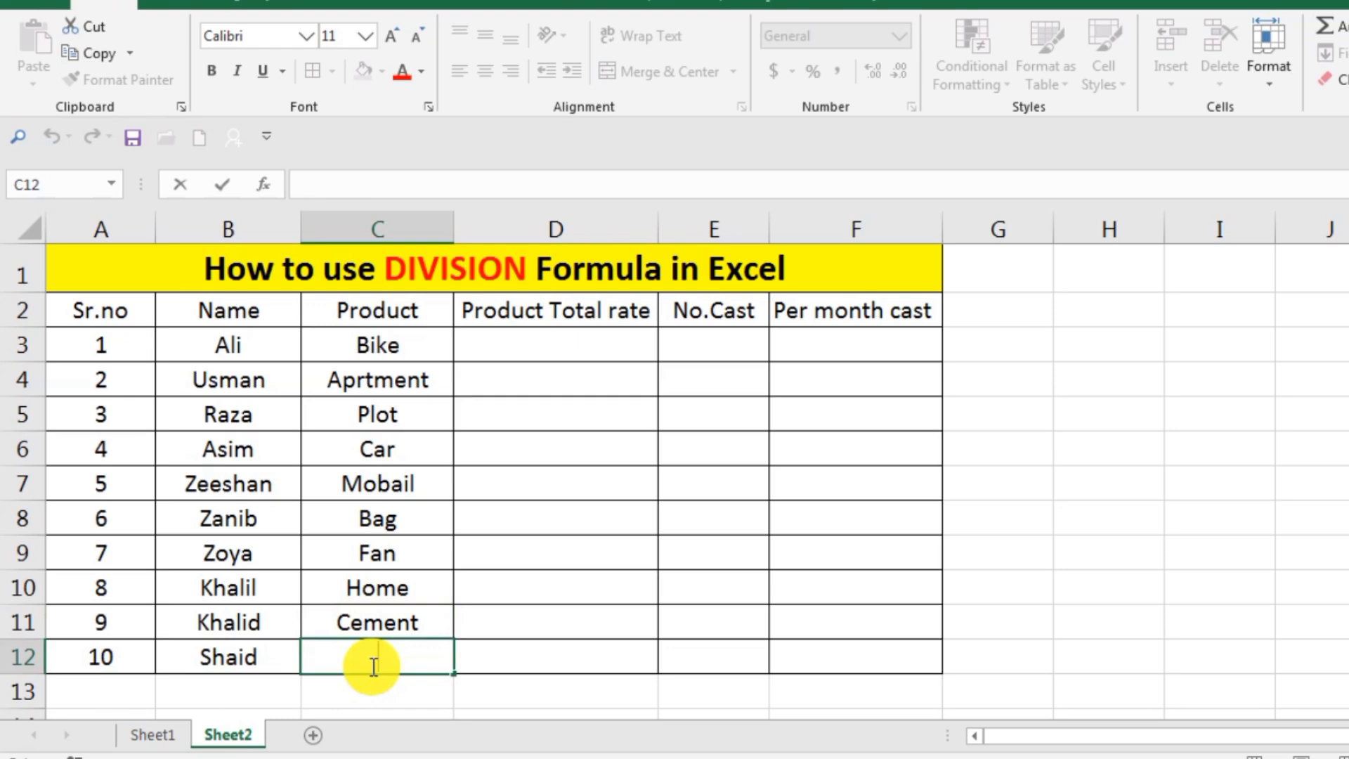
type("Bed")
key("Return")
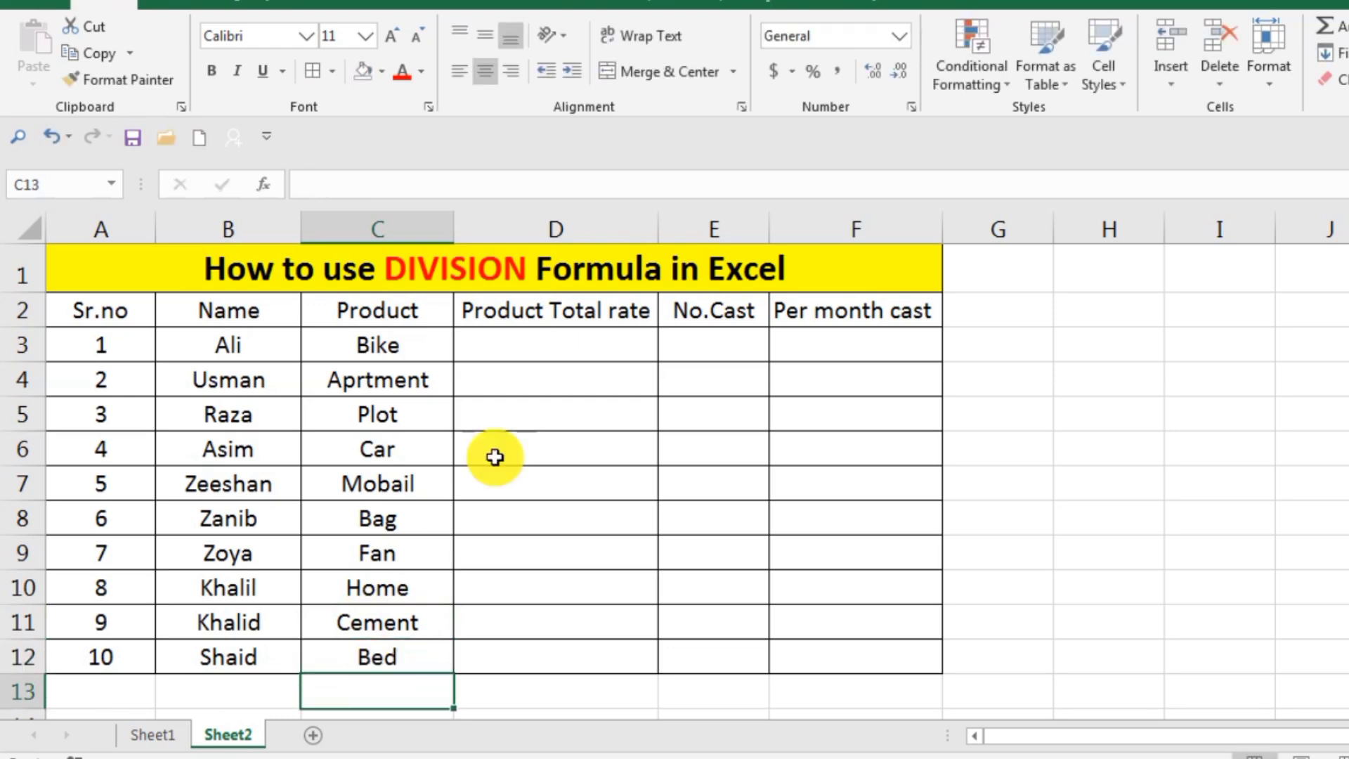
Enter the product total rates 50000 in cell D3 for the Bike and 100000 in cell D4 for the Aprtment.
double_click(573, 340)
type("50000")
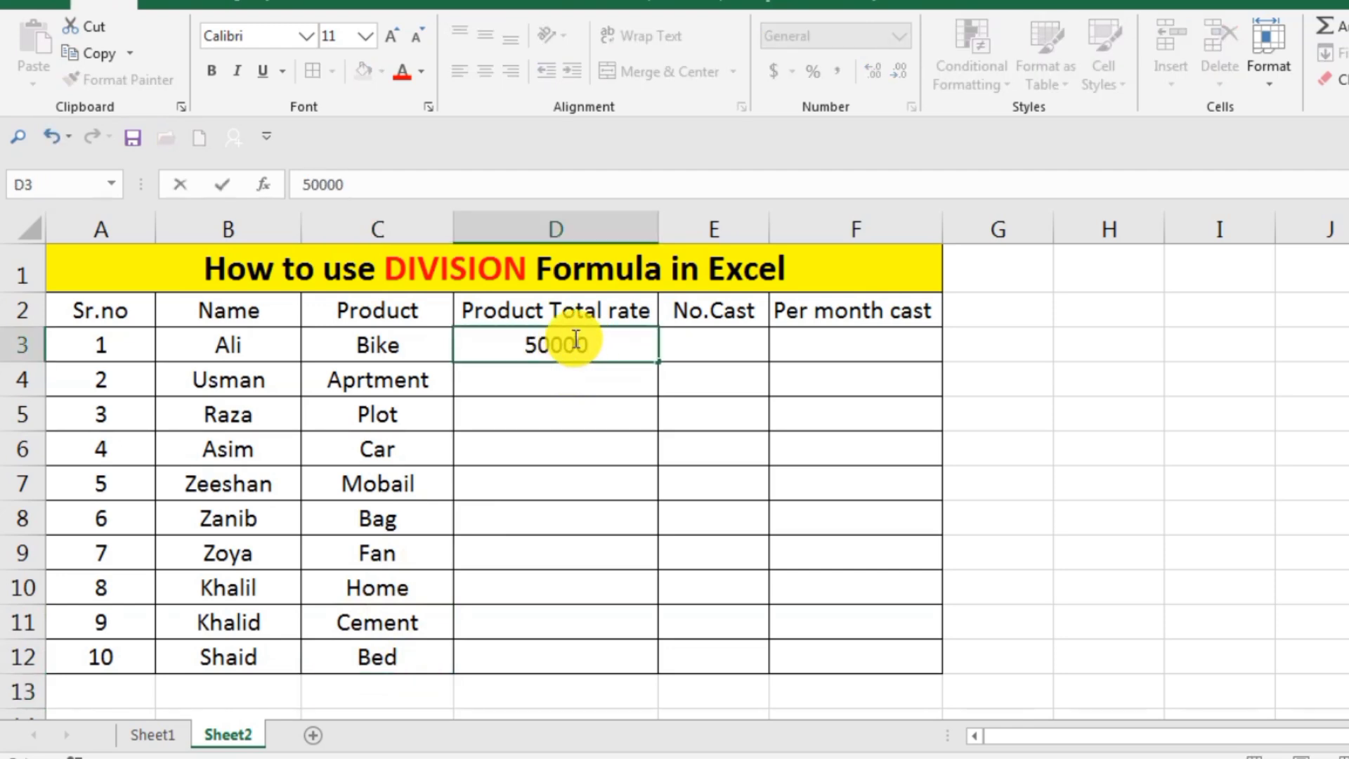
key("Return")
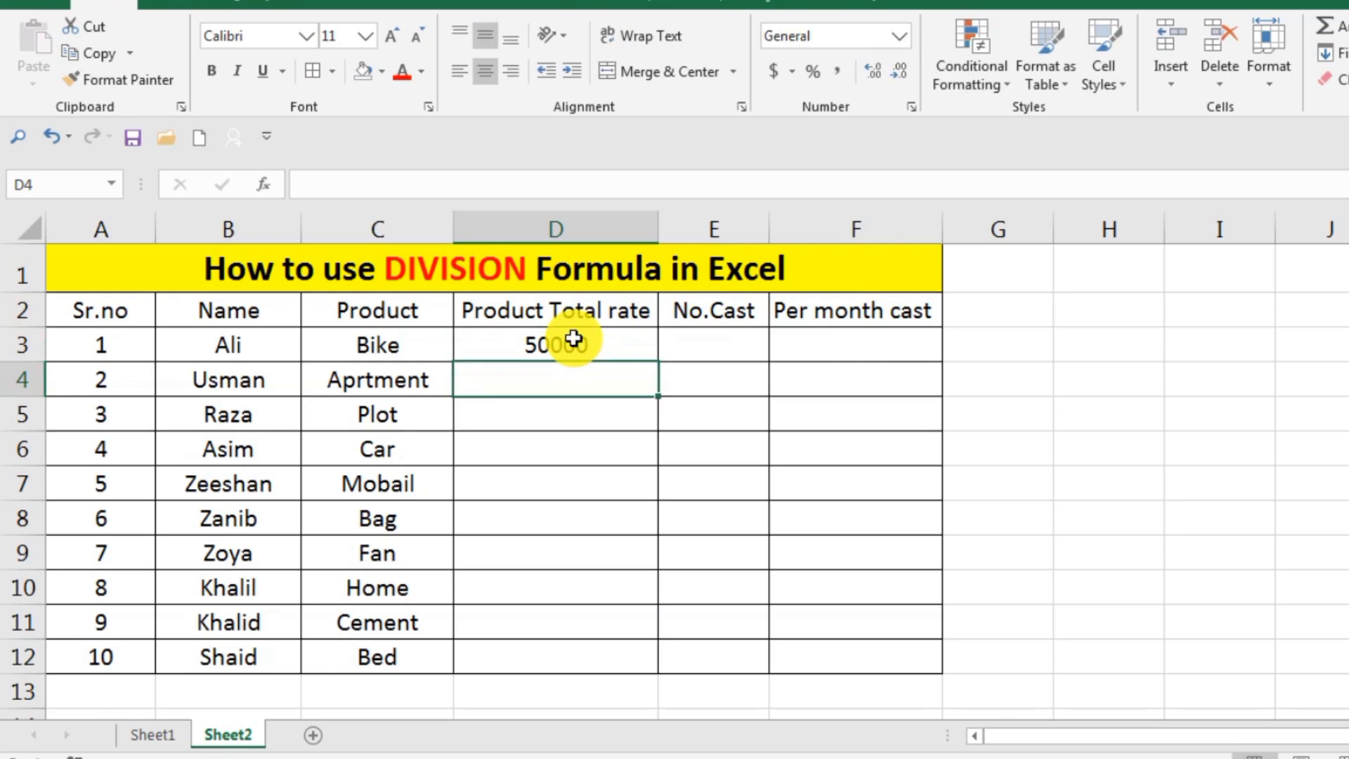
type("1000")
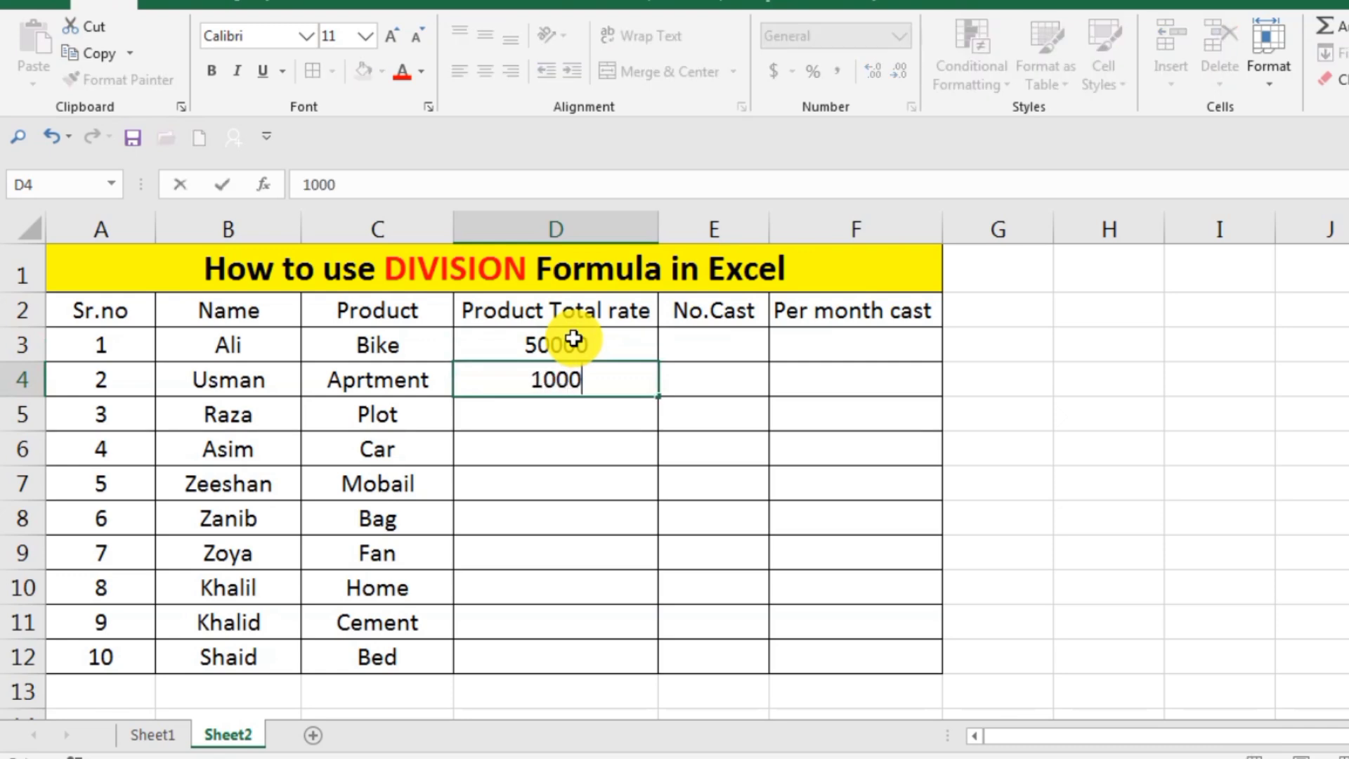
type("00")
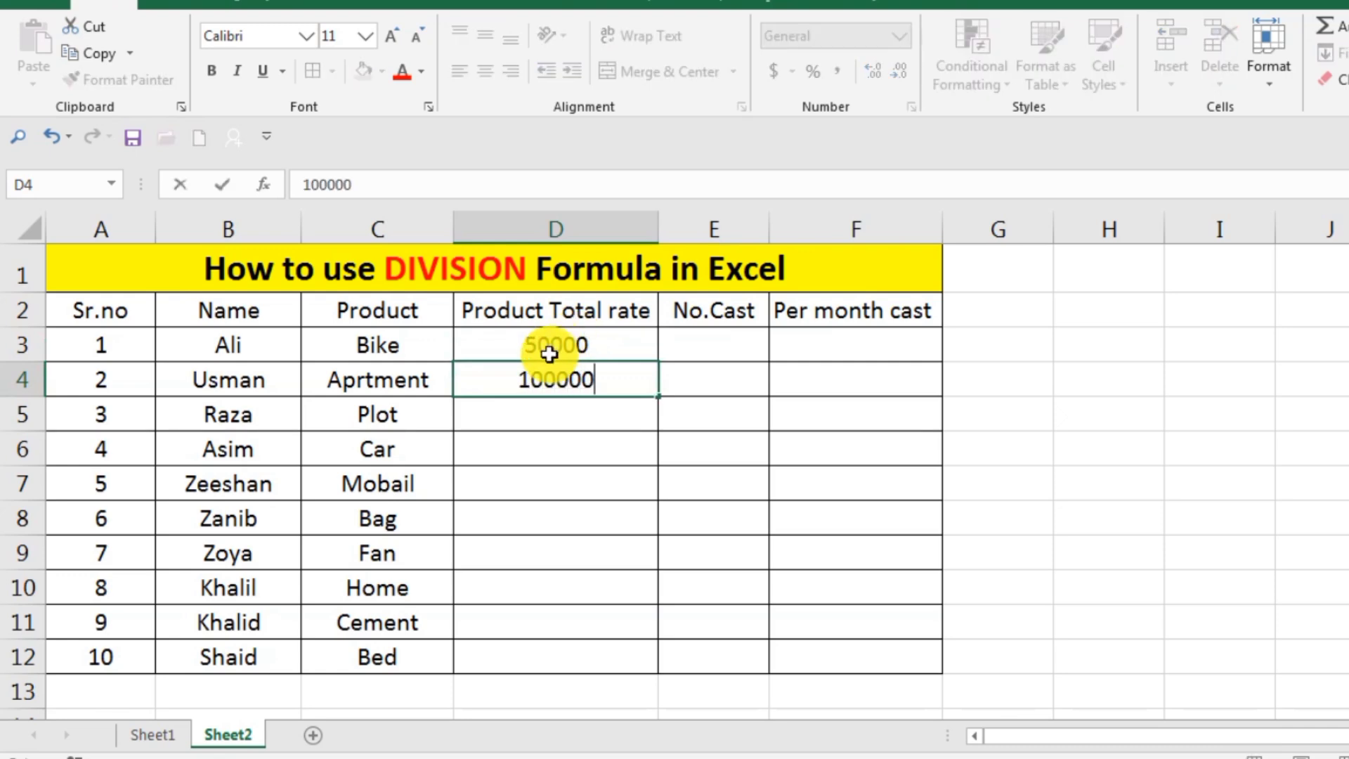
Enter the product total rates 200000 in cell D5 for the Plot and 250000 in cell D6 for the Car.
key("Return")
double_click(571, 421)
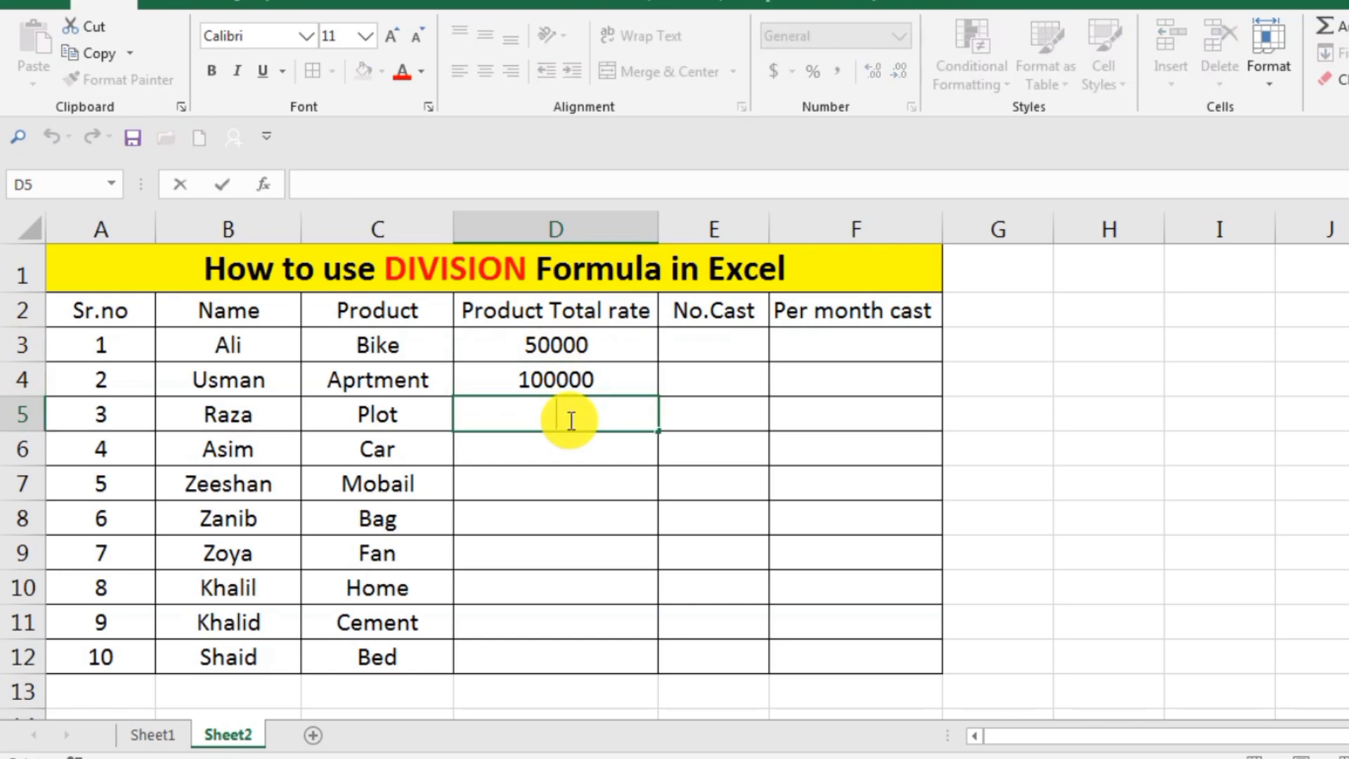
type("20000")
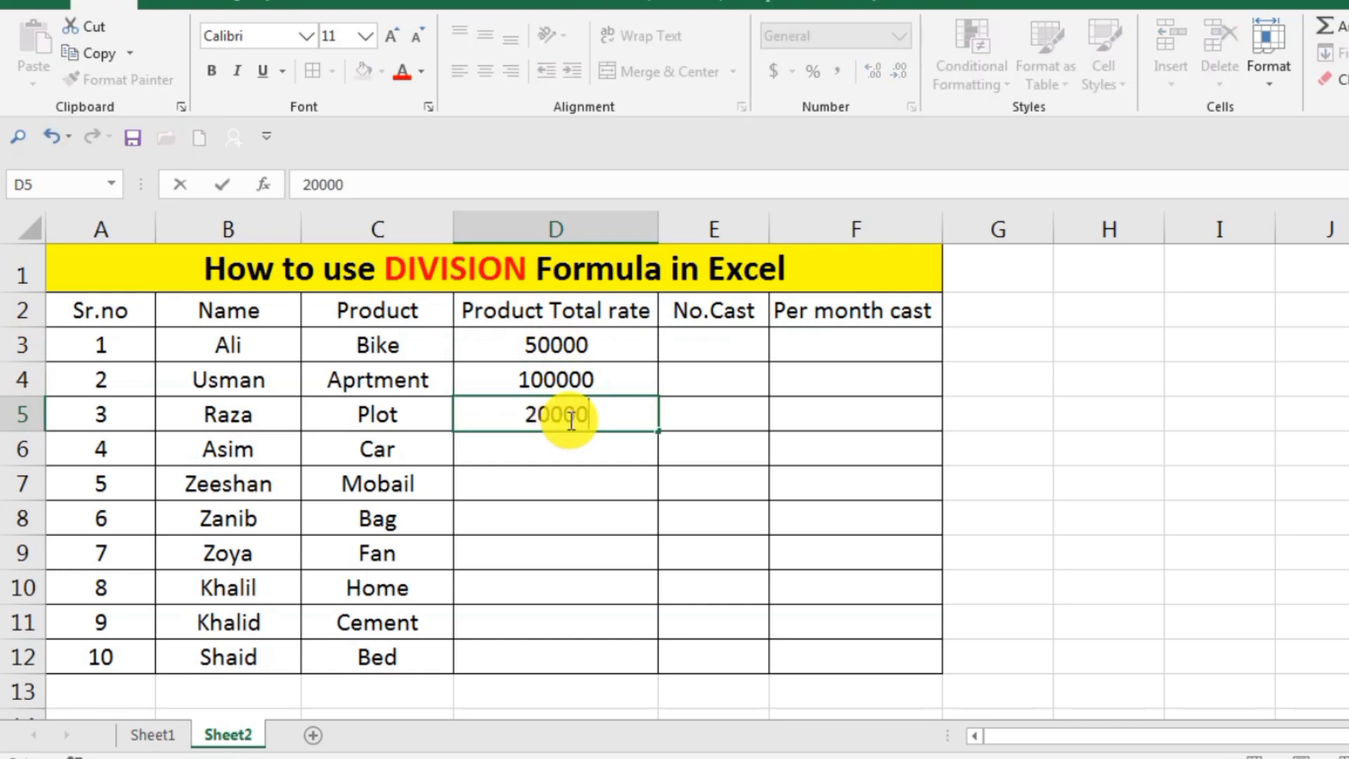
type("0")
key("Return")
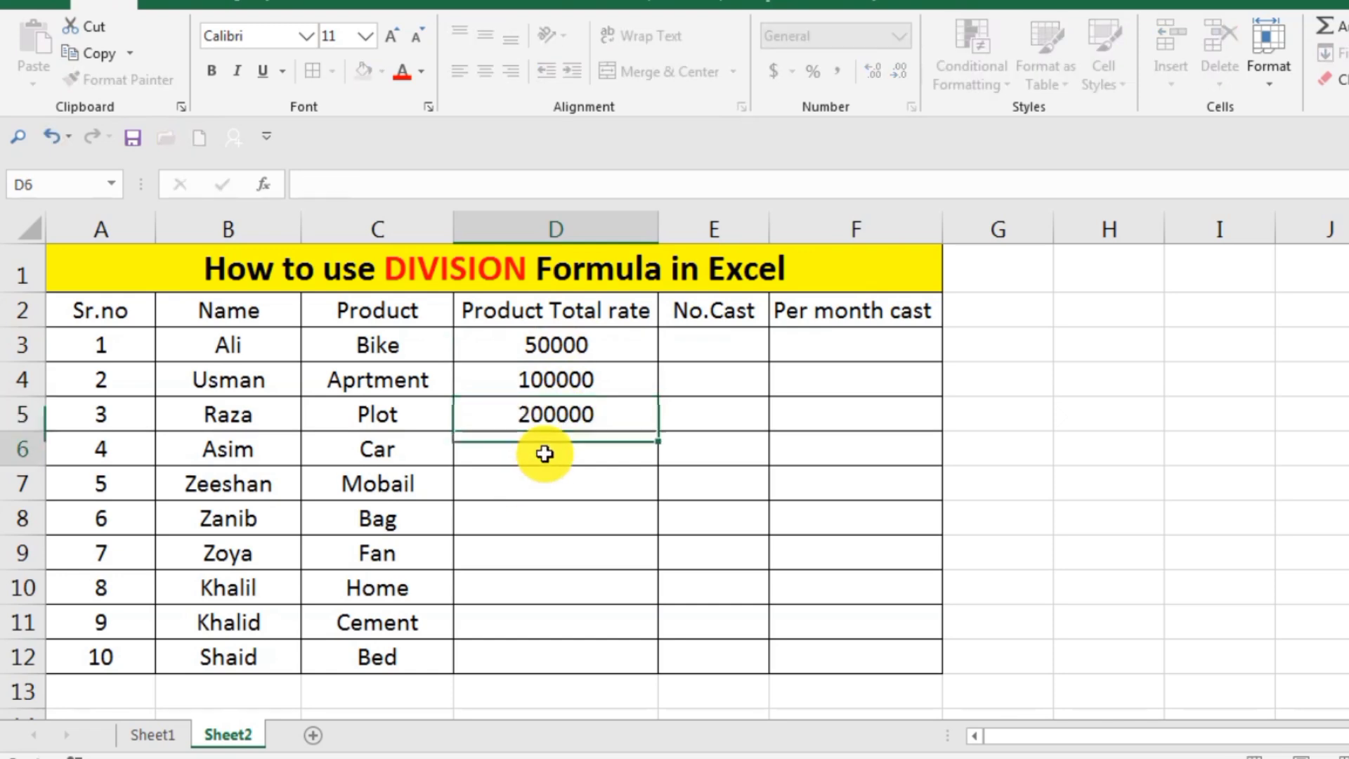
double_click(548, 455)
type("25")
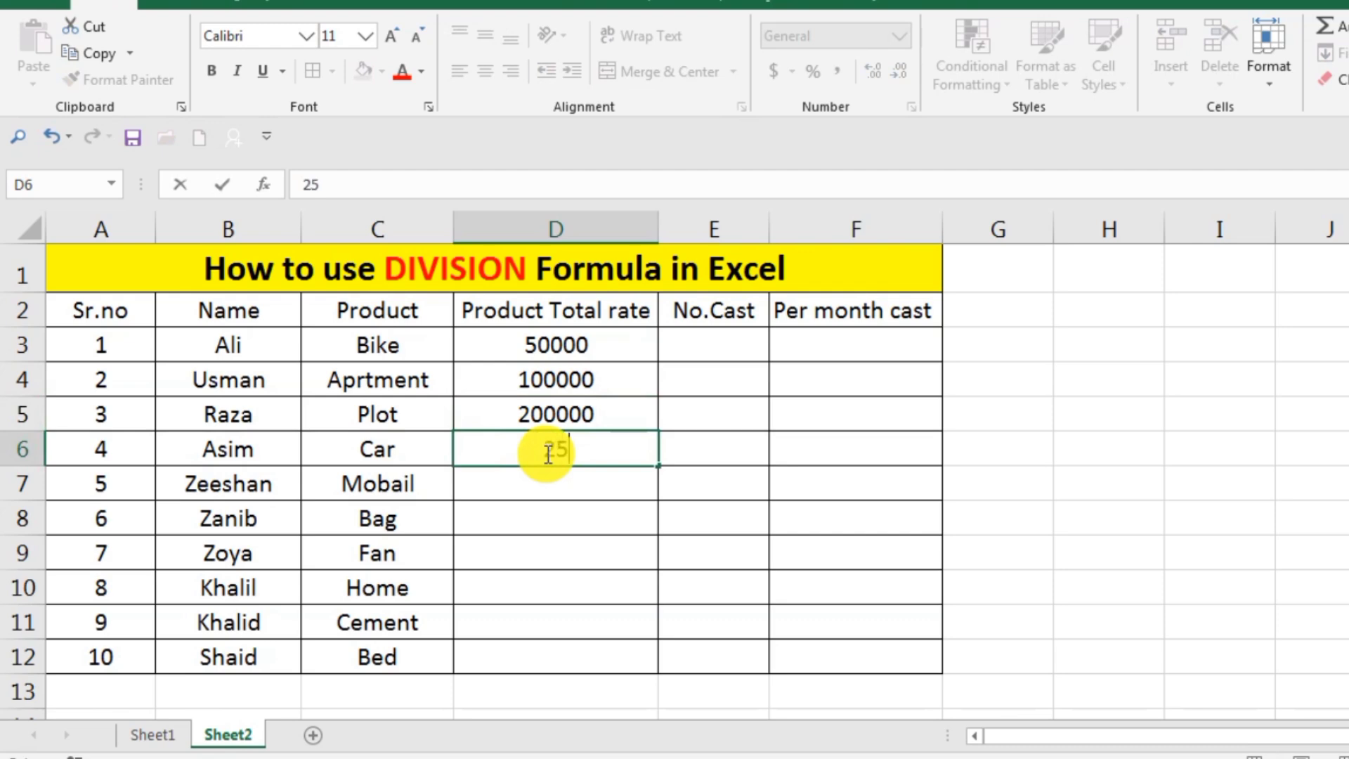
type("0000")
key("Return")
Enter the product total rates 45000 in cell D7 for the Mobail and 15000 in cell D8 for the Bag.
double_click(563, 486)
type("1")
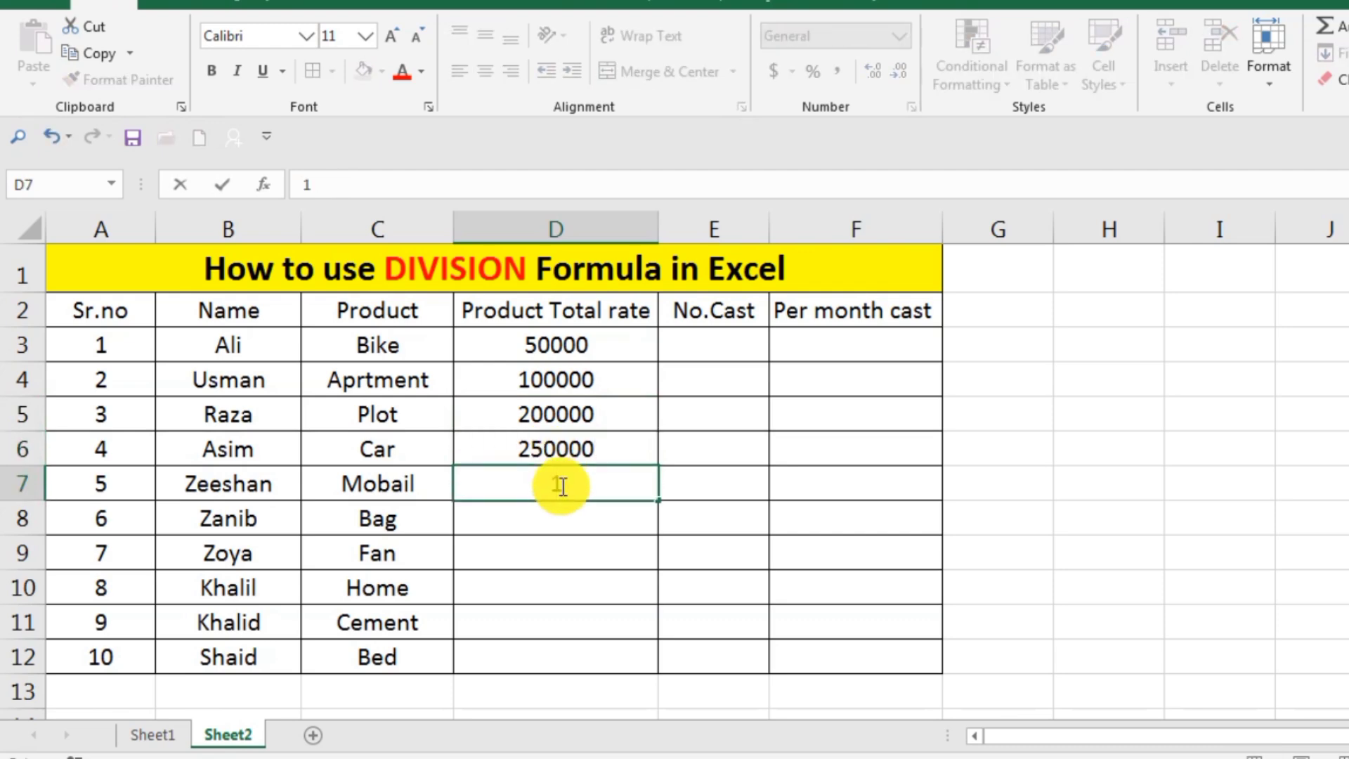
key("BackSpace")
type("45000")
key("Return")
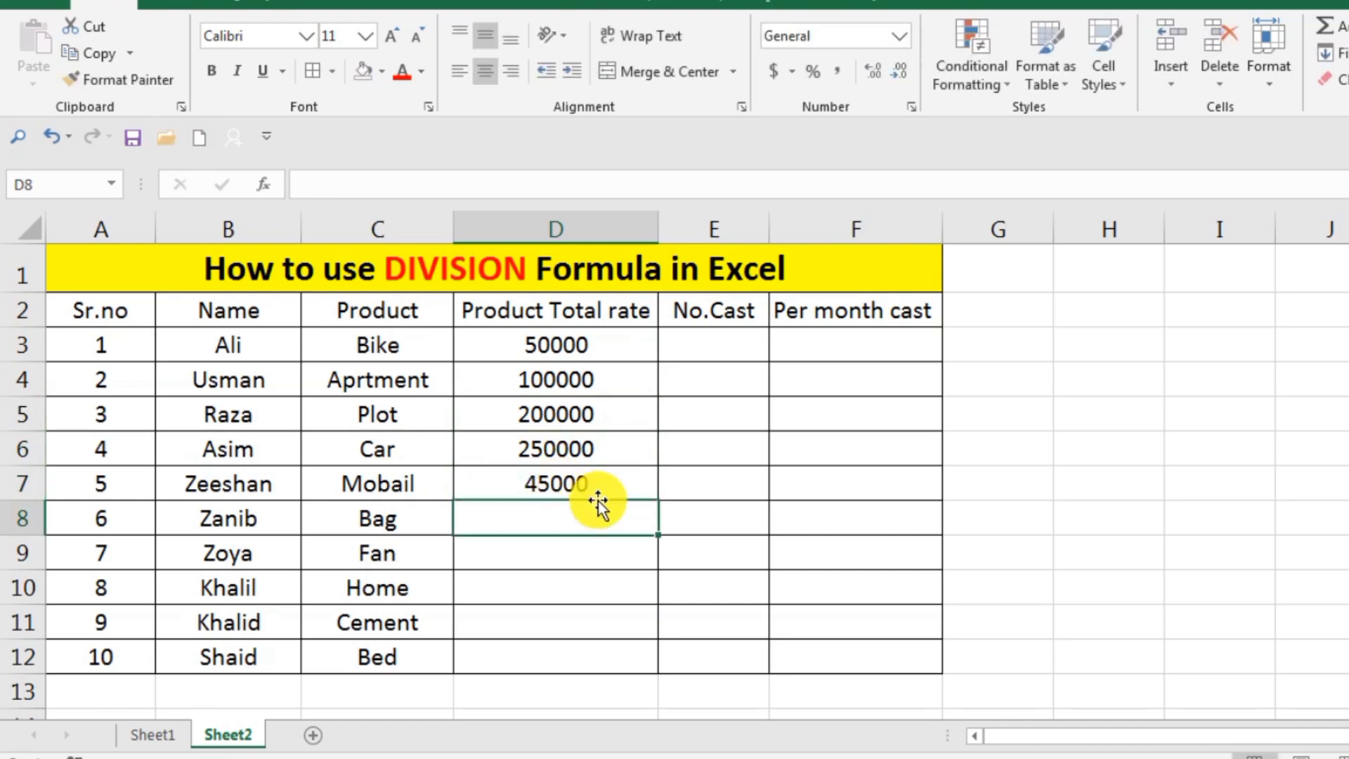
double_click(566, 518)
type("15000")
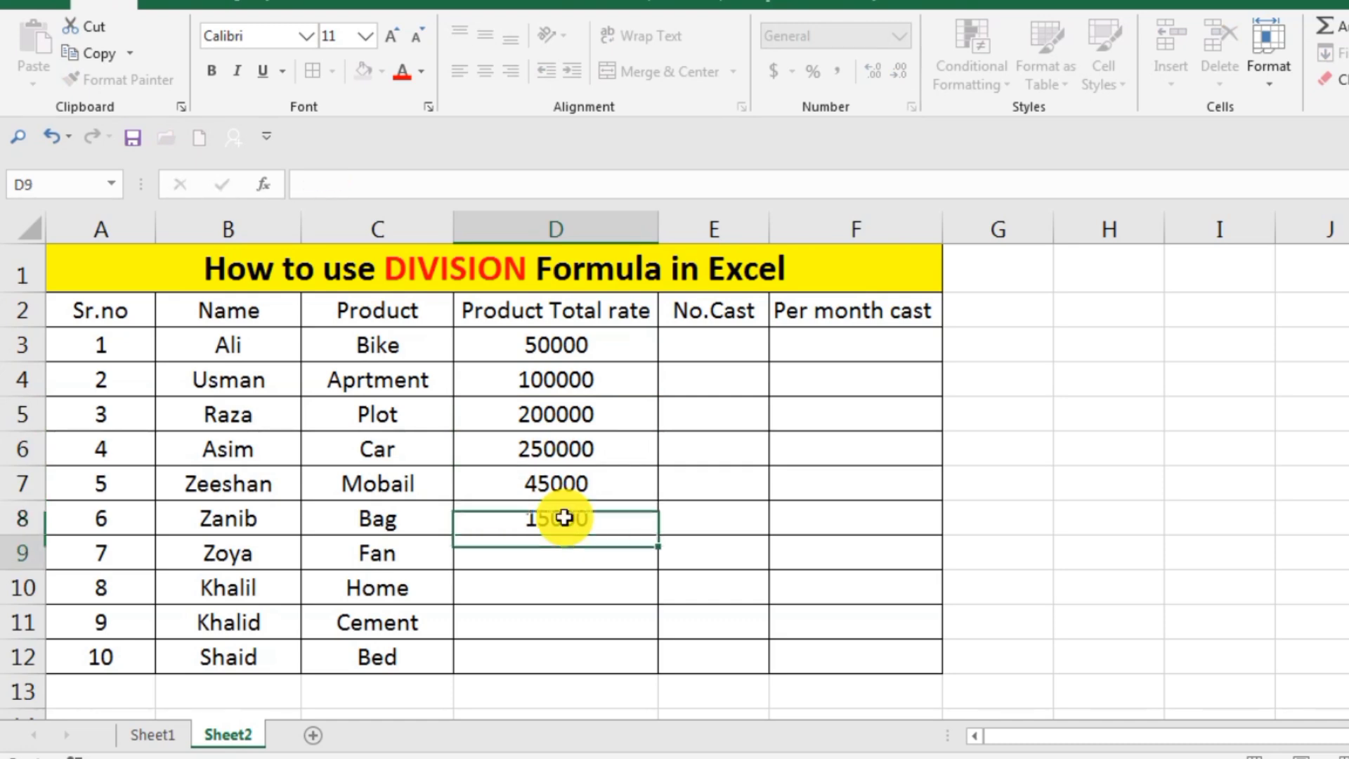
key("Return")
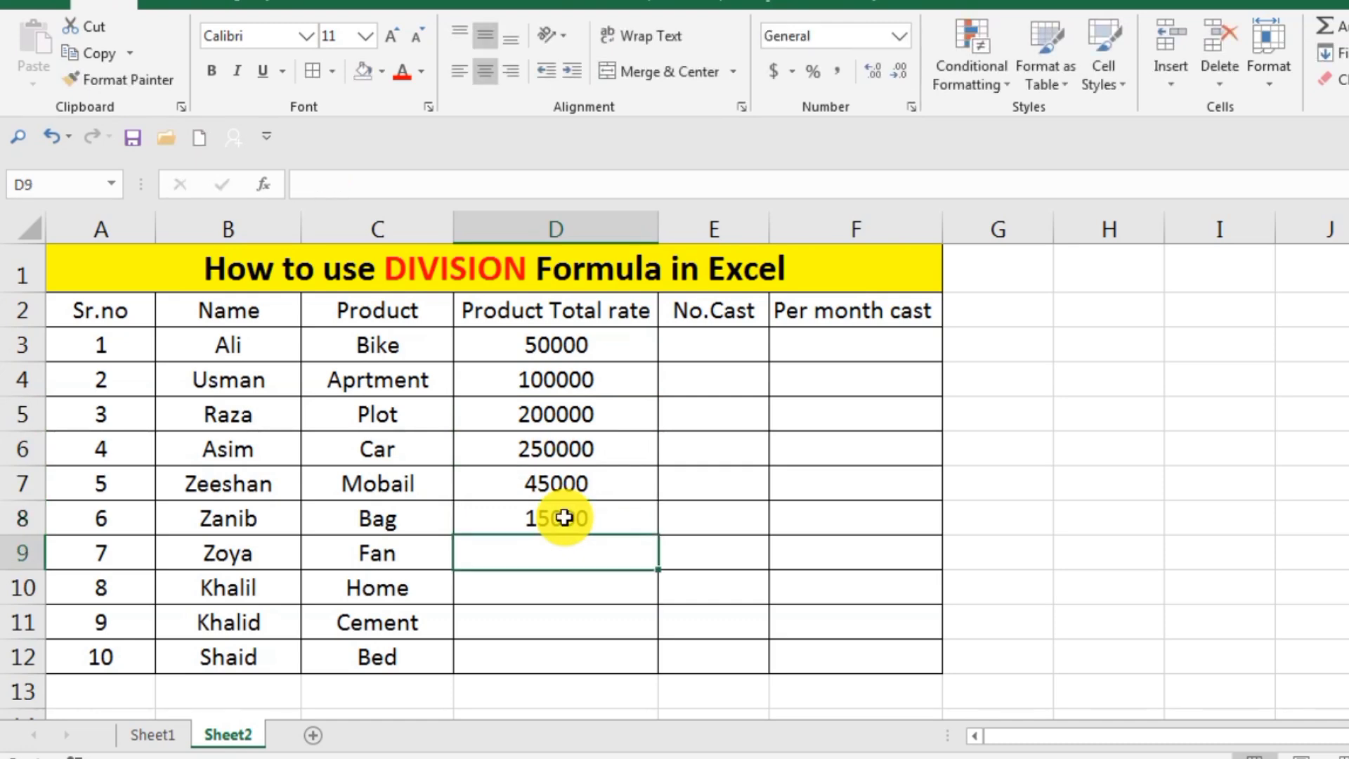
Enter the product total rates 25000 in cell D9 for the Fan and 1500000 in cell D10 for the Home.
type("25000")
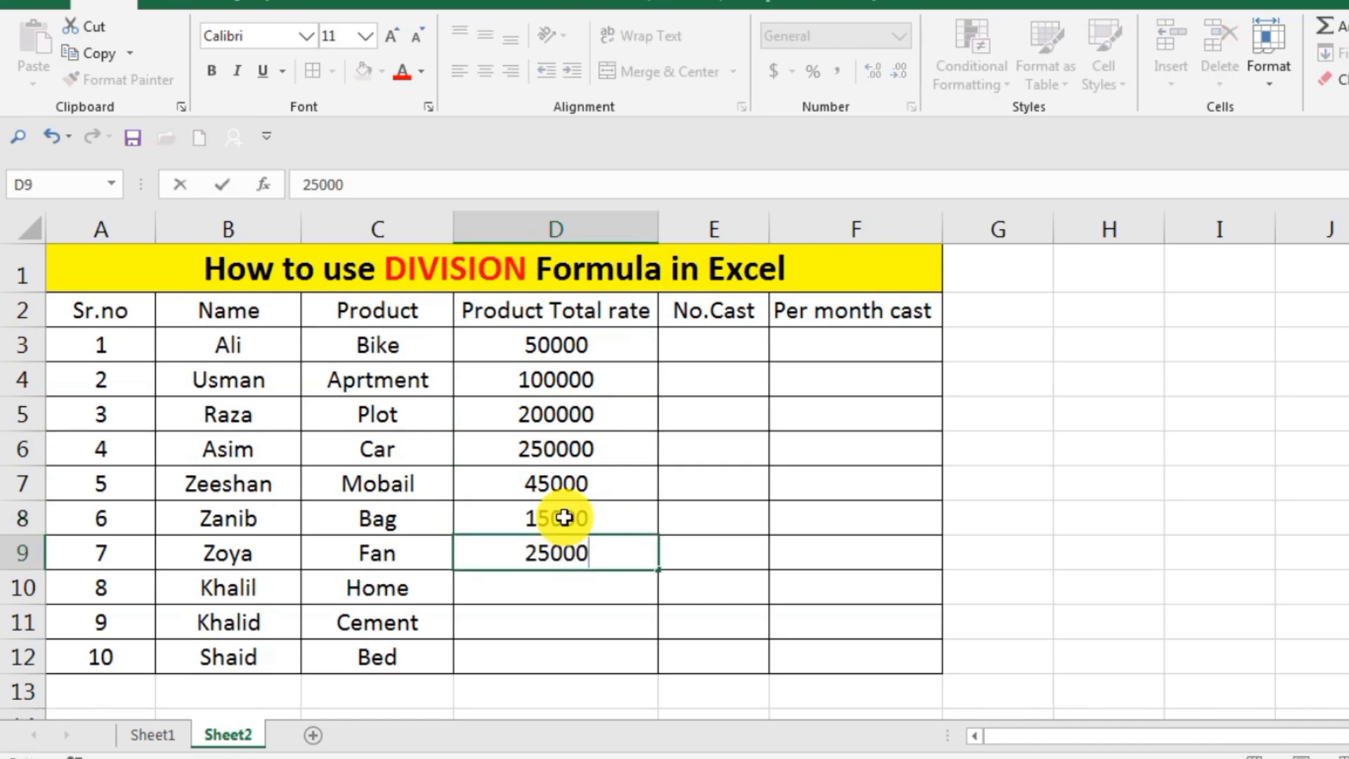
key("Return")
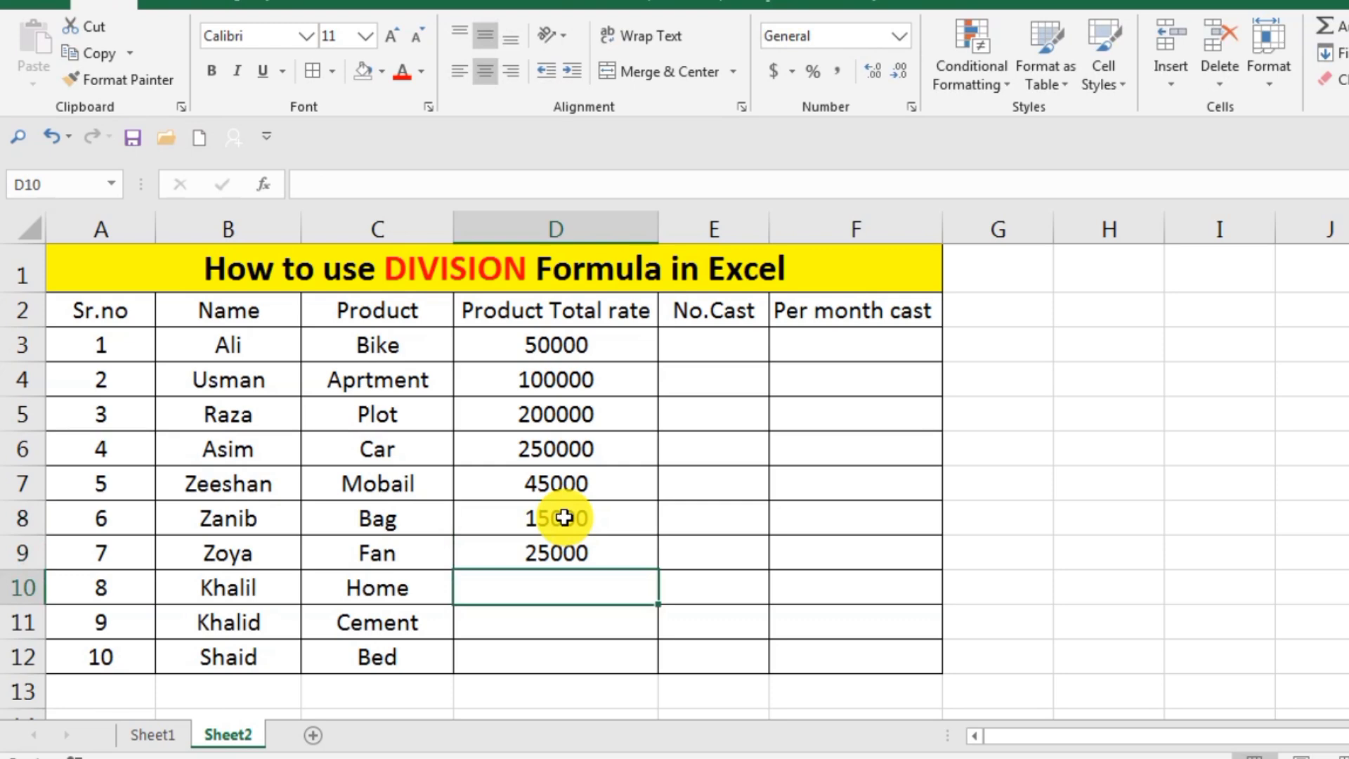
type("1500")
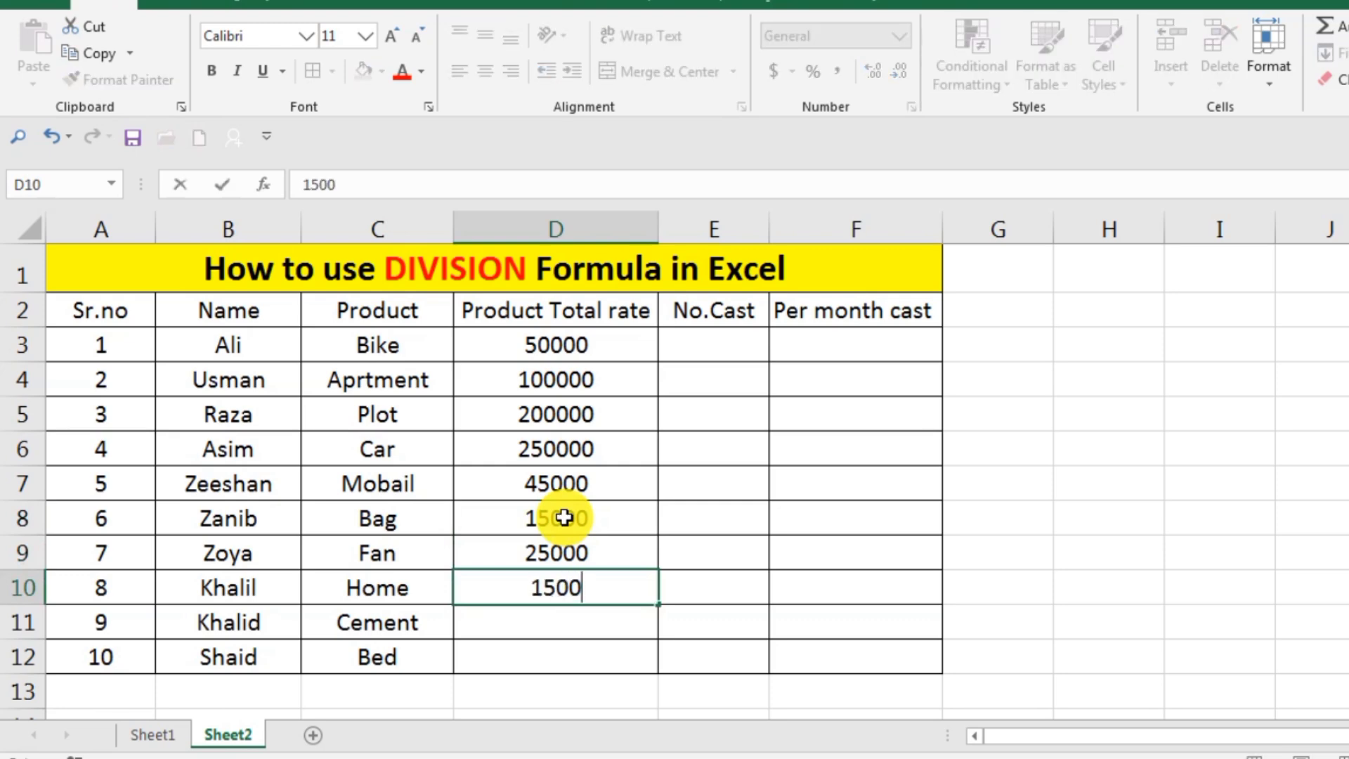
type("00")
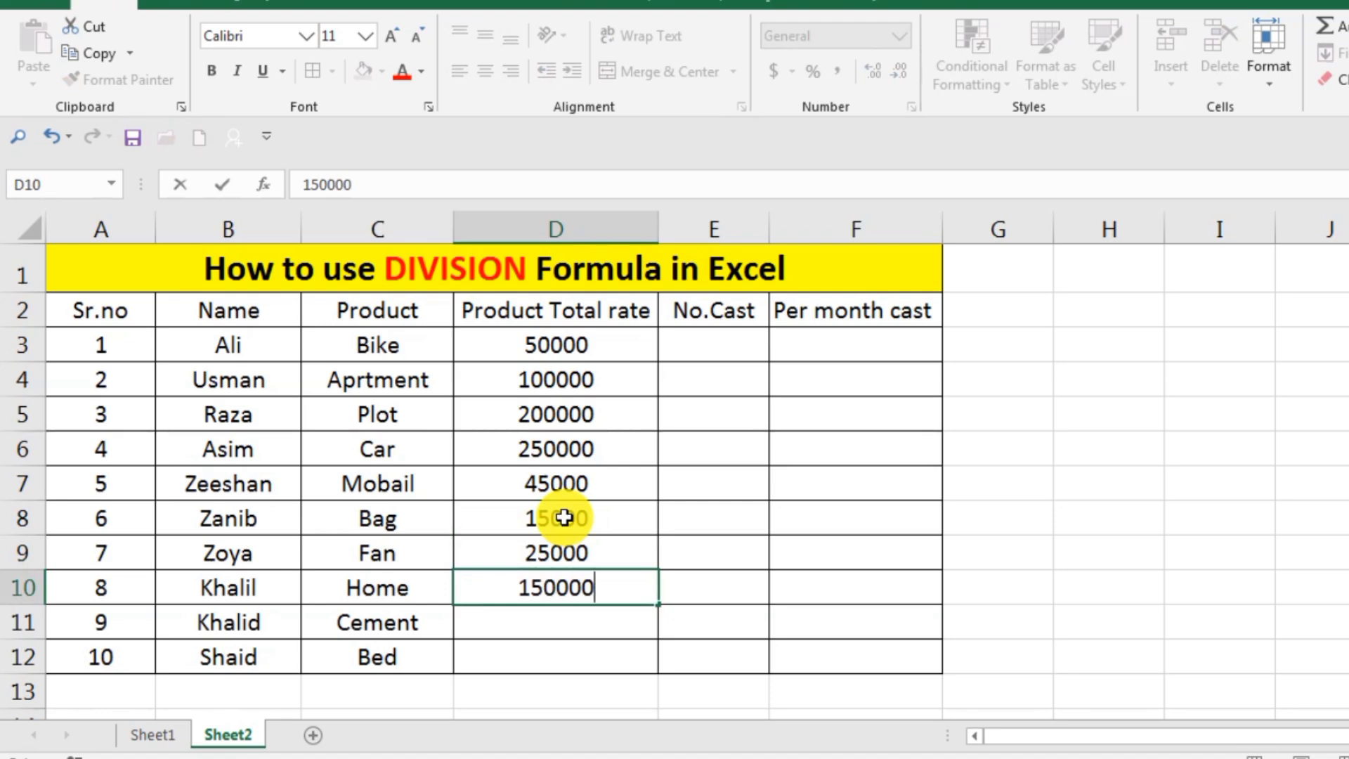
type("0")
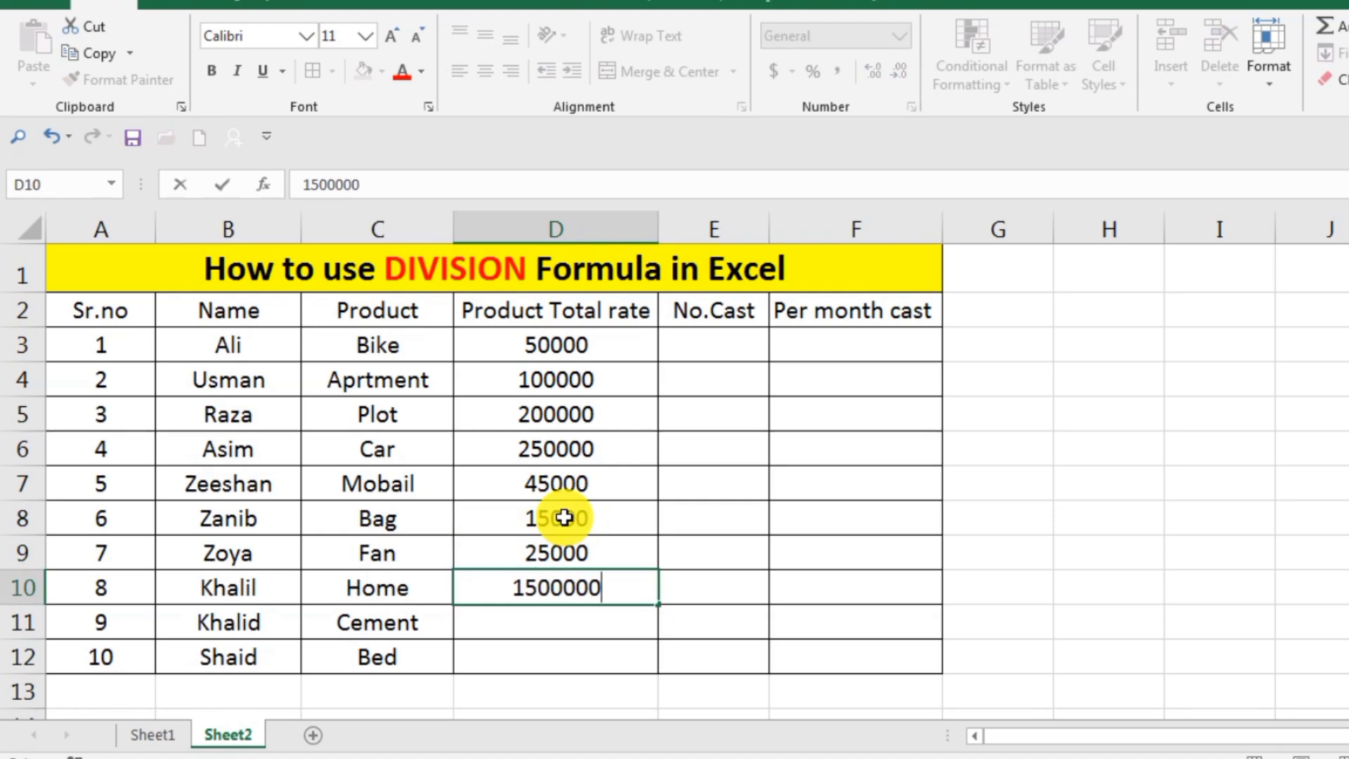
key("Return")
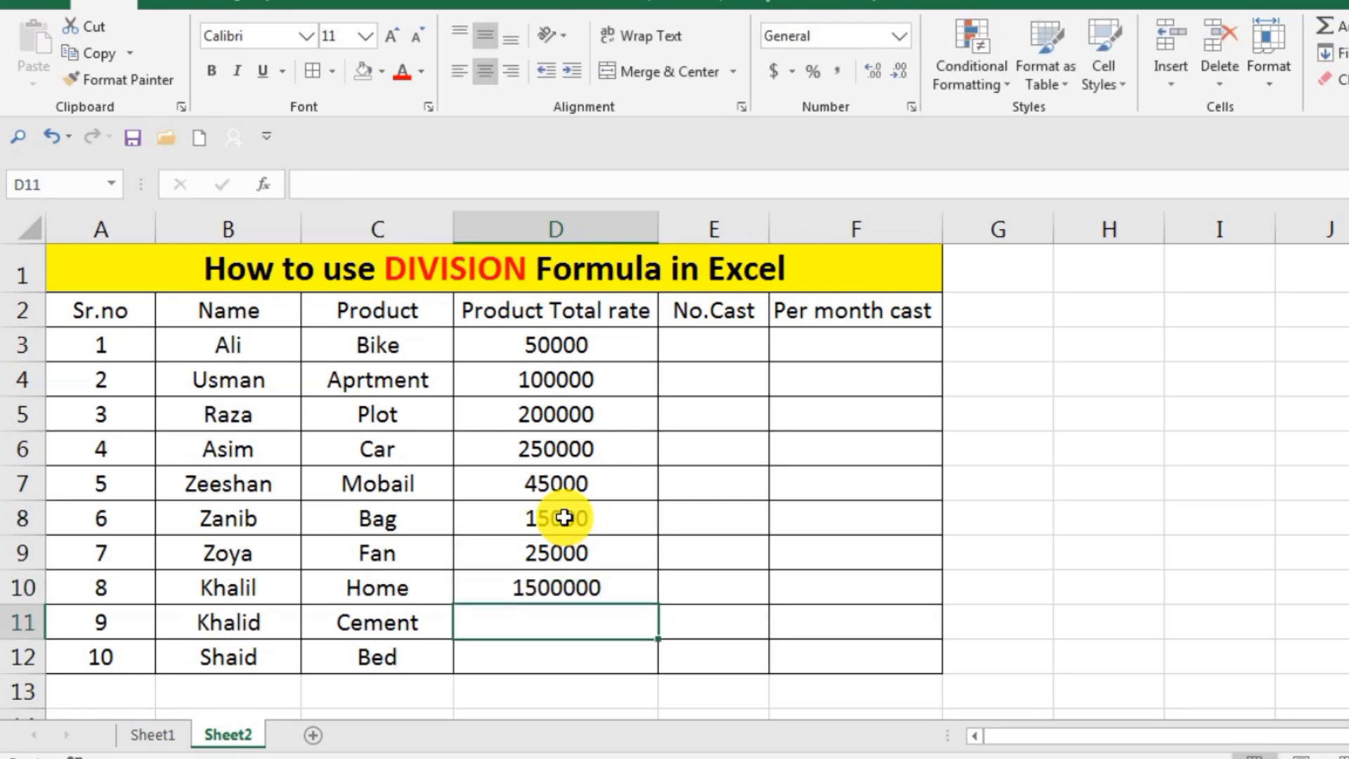
Complete the Product Total rate column with 200000 in cell D11 for Cement and 50000 in cell D12 for the Bed.
type("2000")
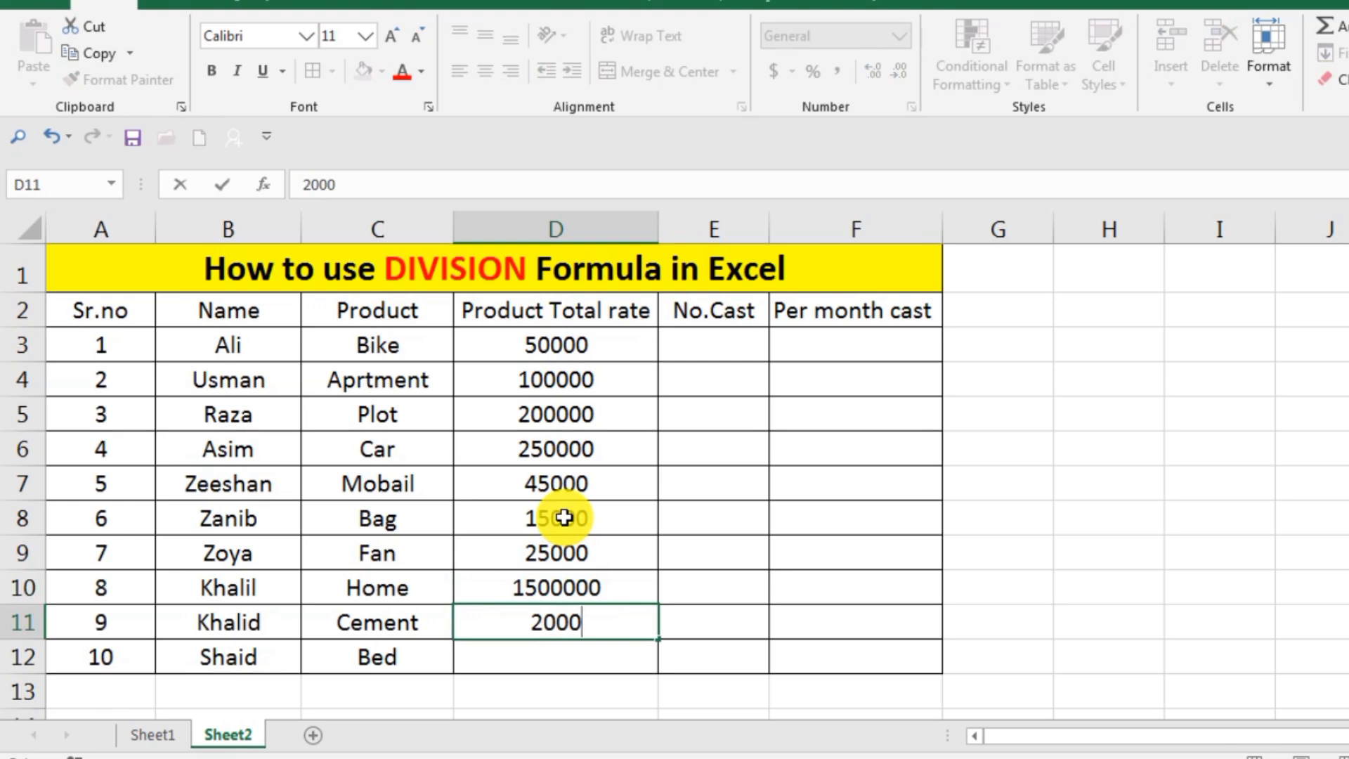
type("000")
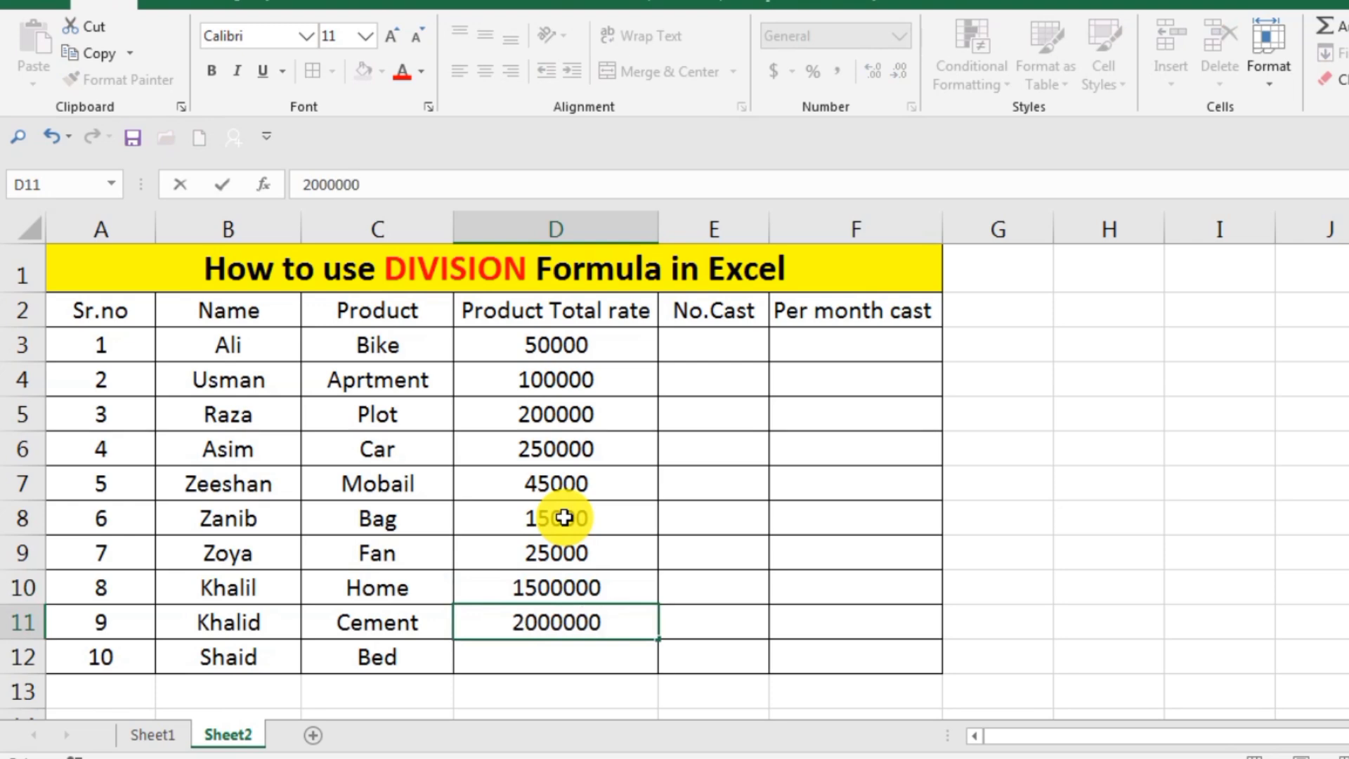
key("BackSpace")
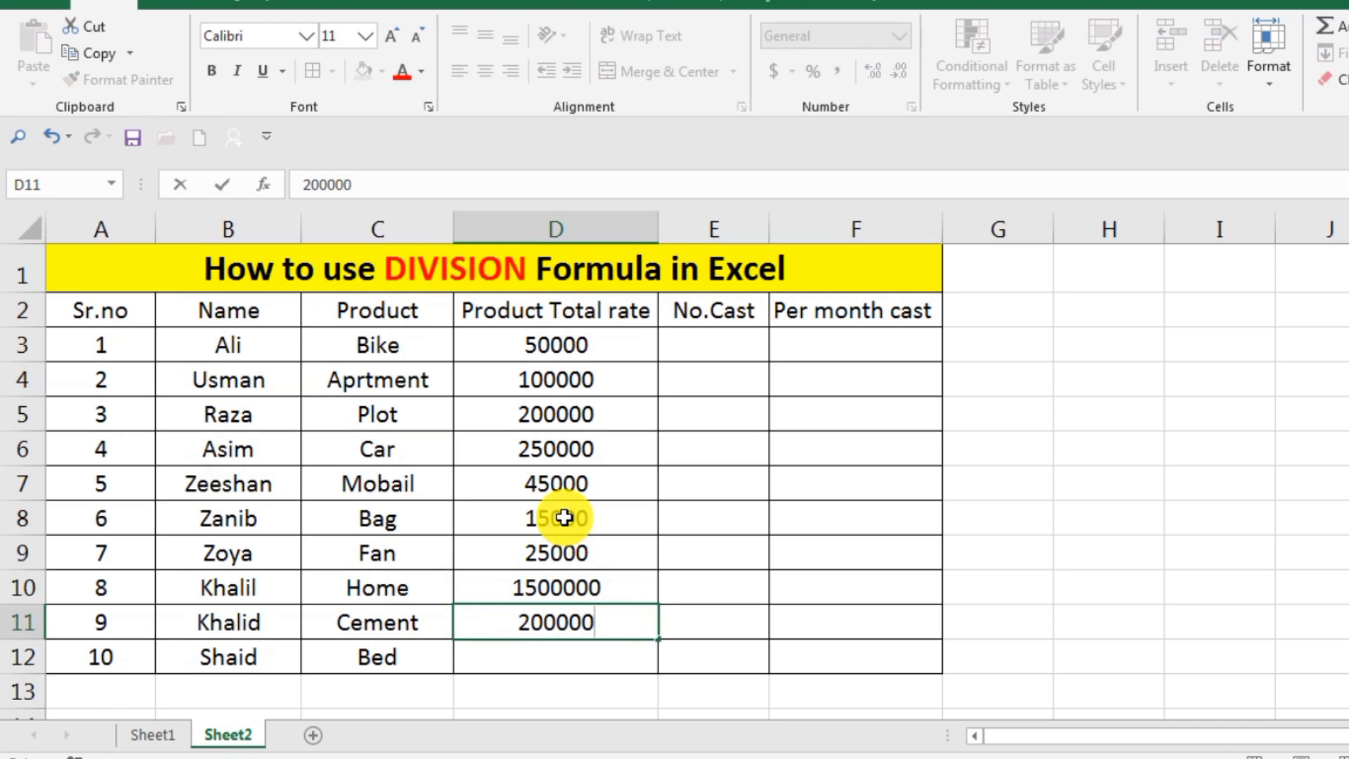
key("Return")
type("50000")
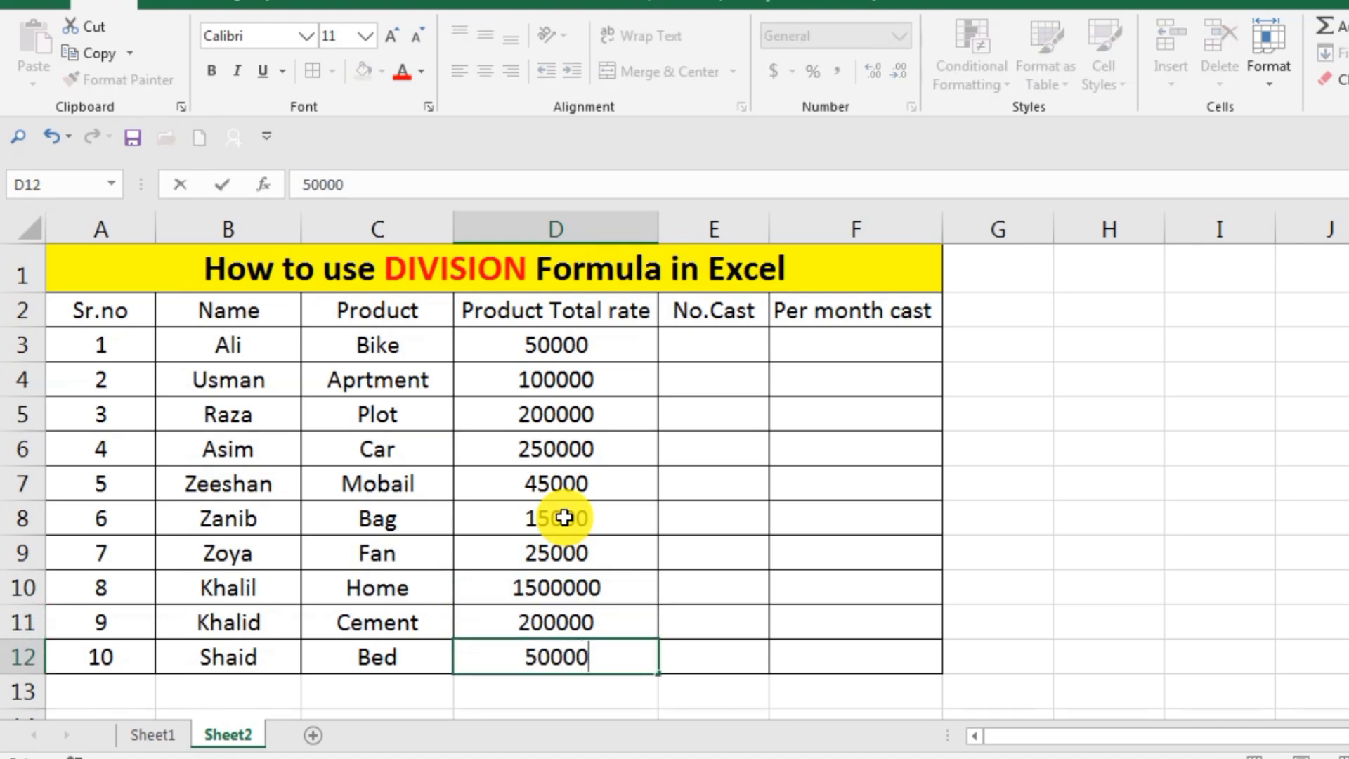
key("Return")
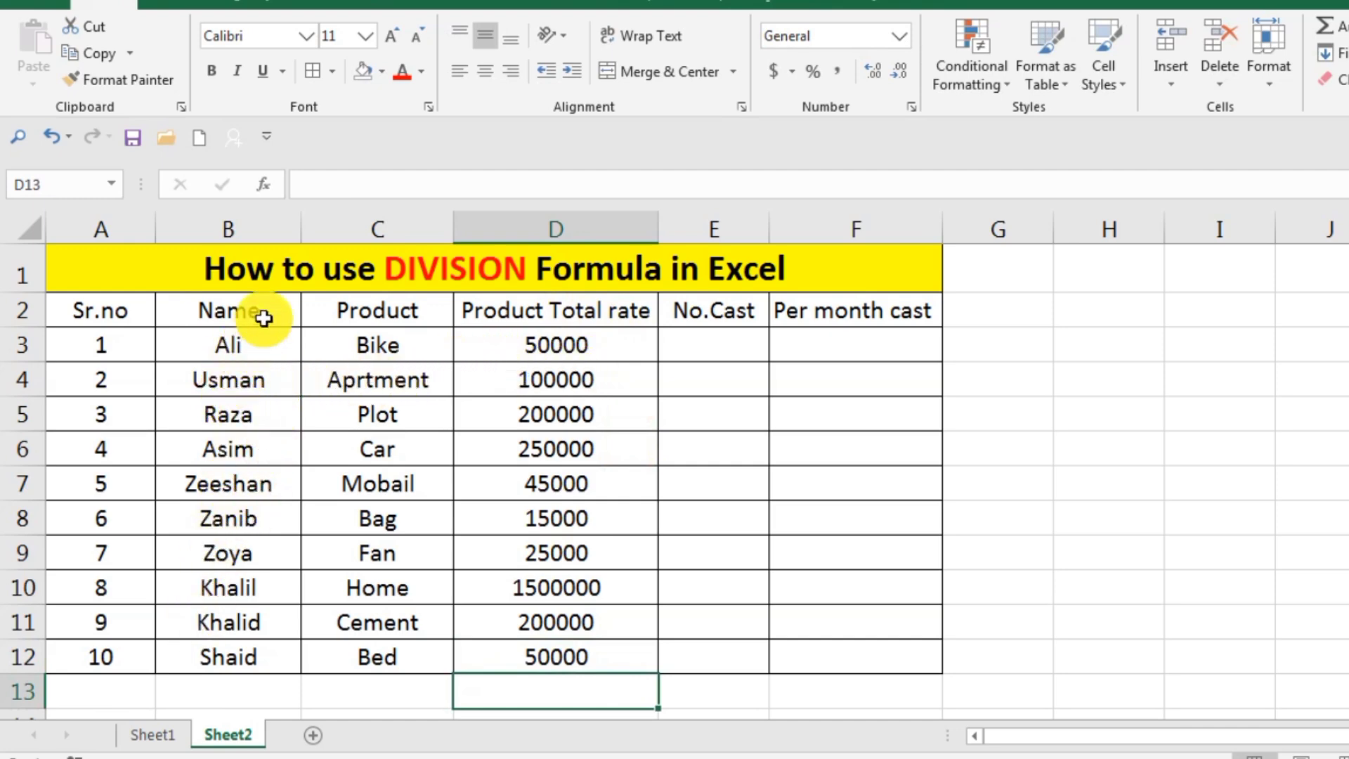
Enter the No.Cast values 10, 15 and 12 in cells E3, E4 and E5.
left_click(732, 335)
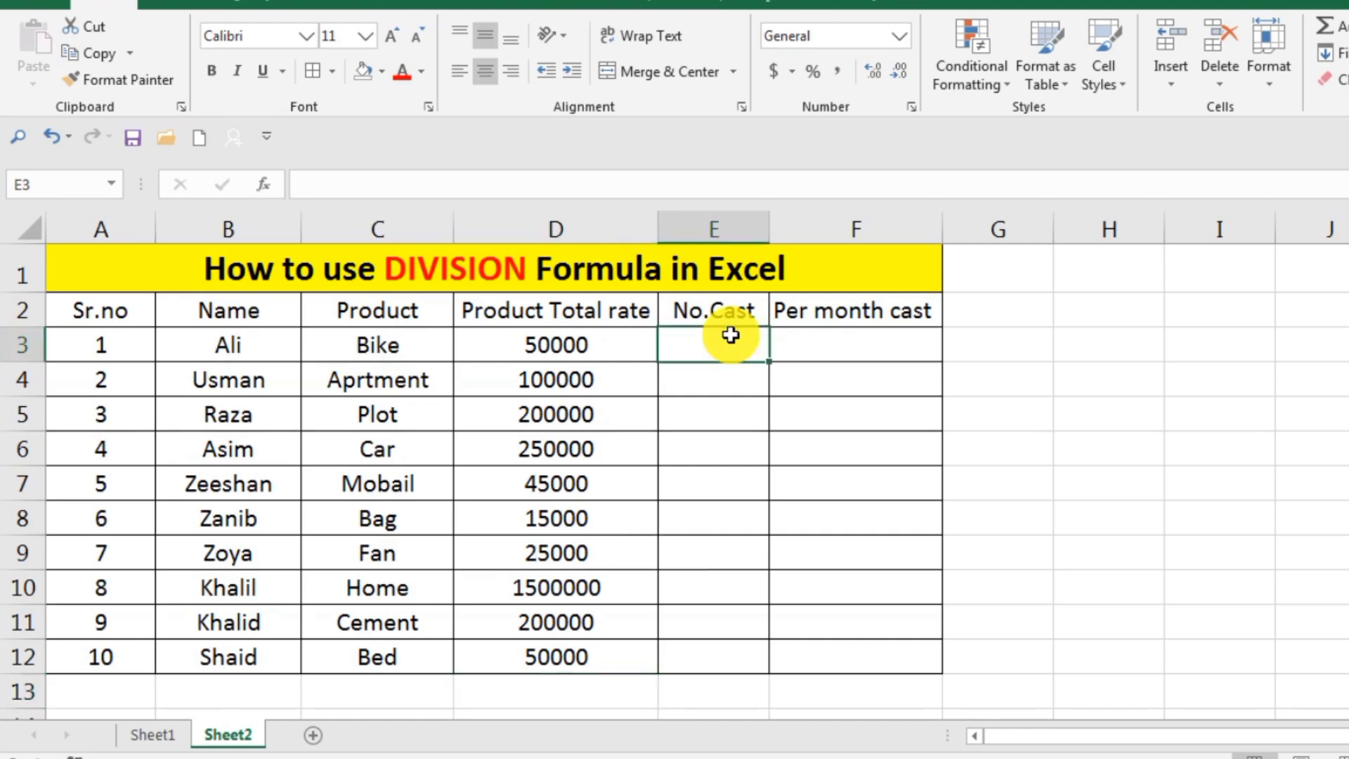
type("10")
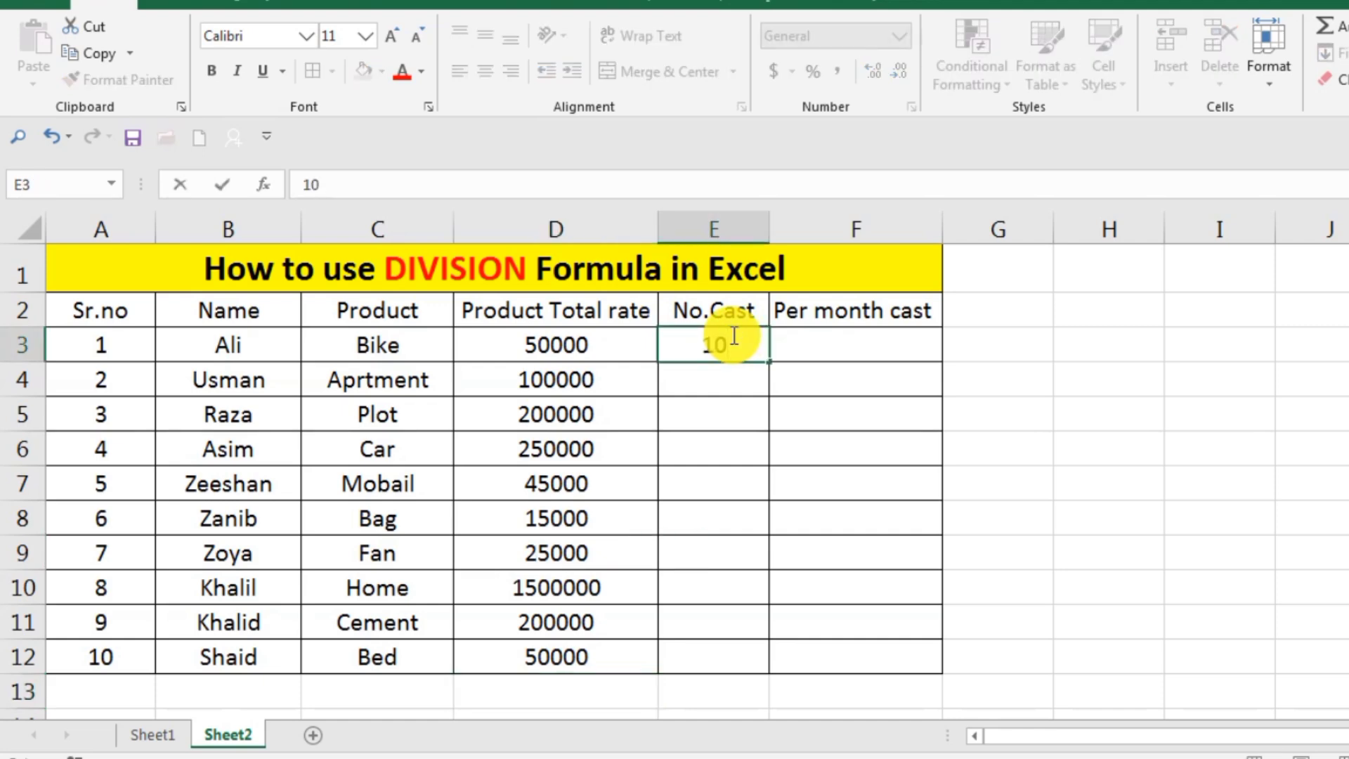
key("Return")
type("15")
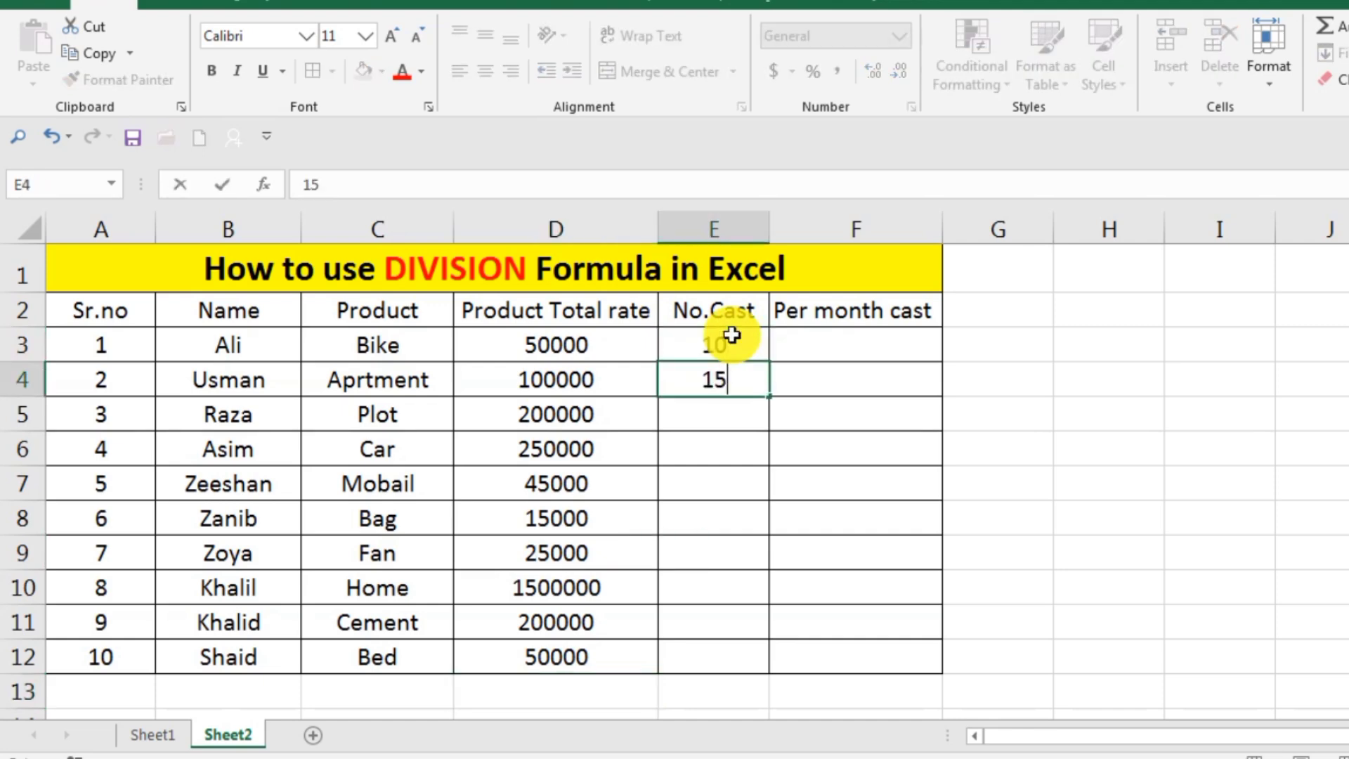
key("Return")
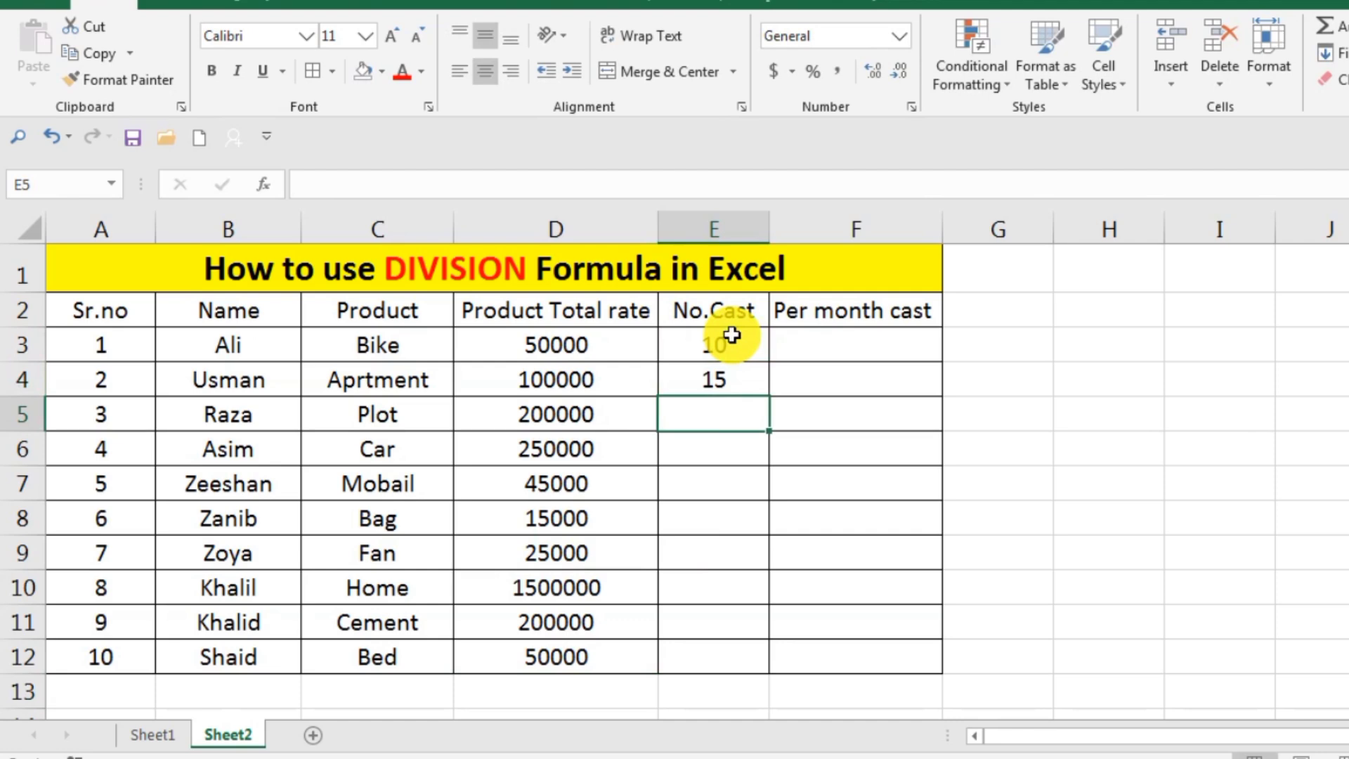
type("12")
key("Return")
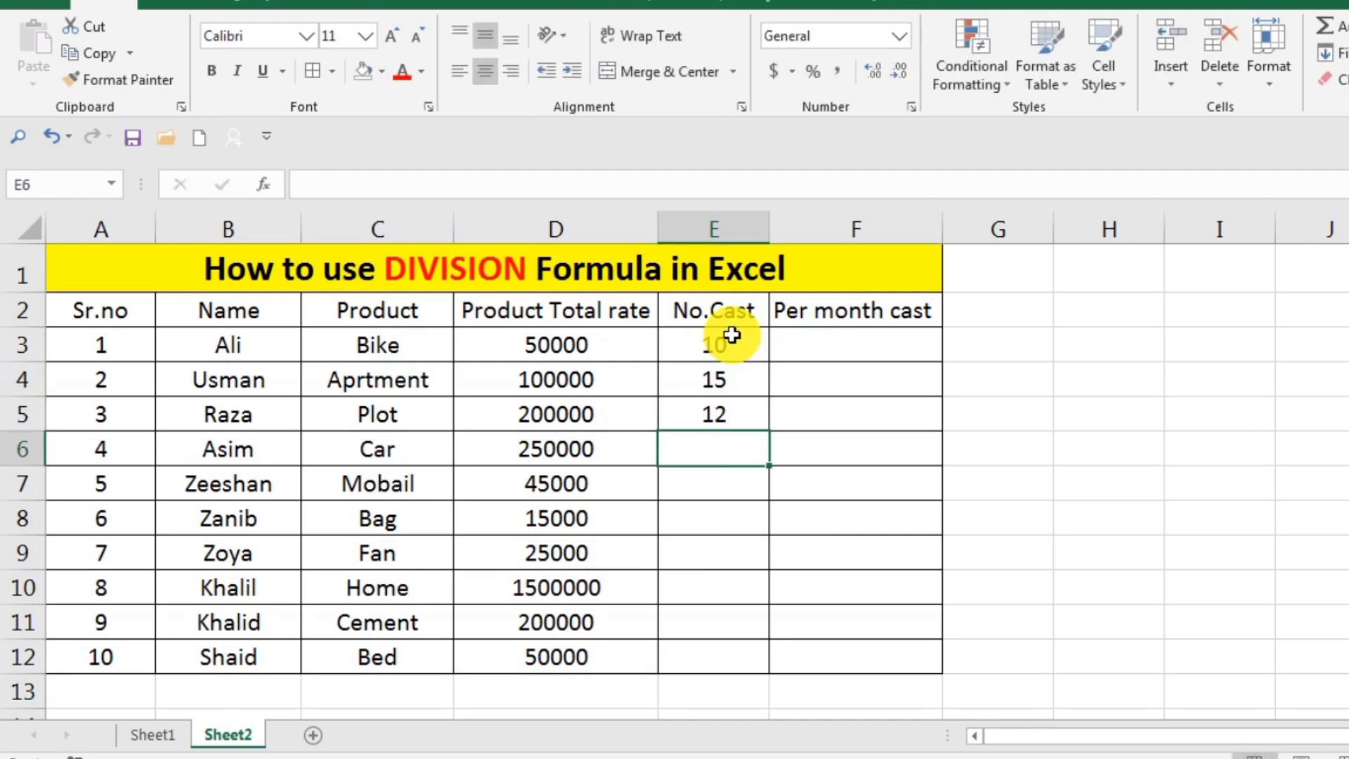
Enter the No.Cast values 30, 6 and 4 in cells E6, E7 and E8.
type("3")
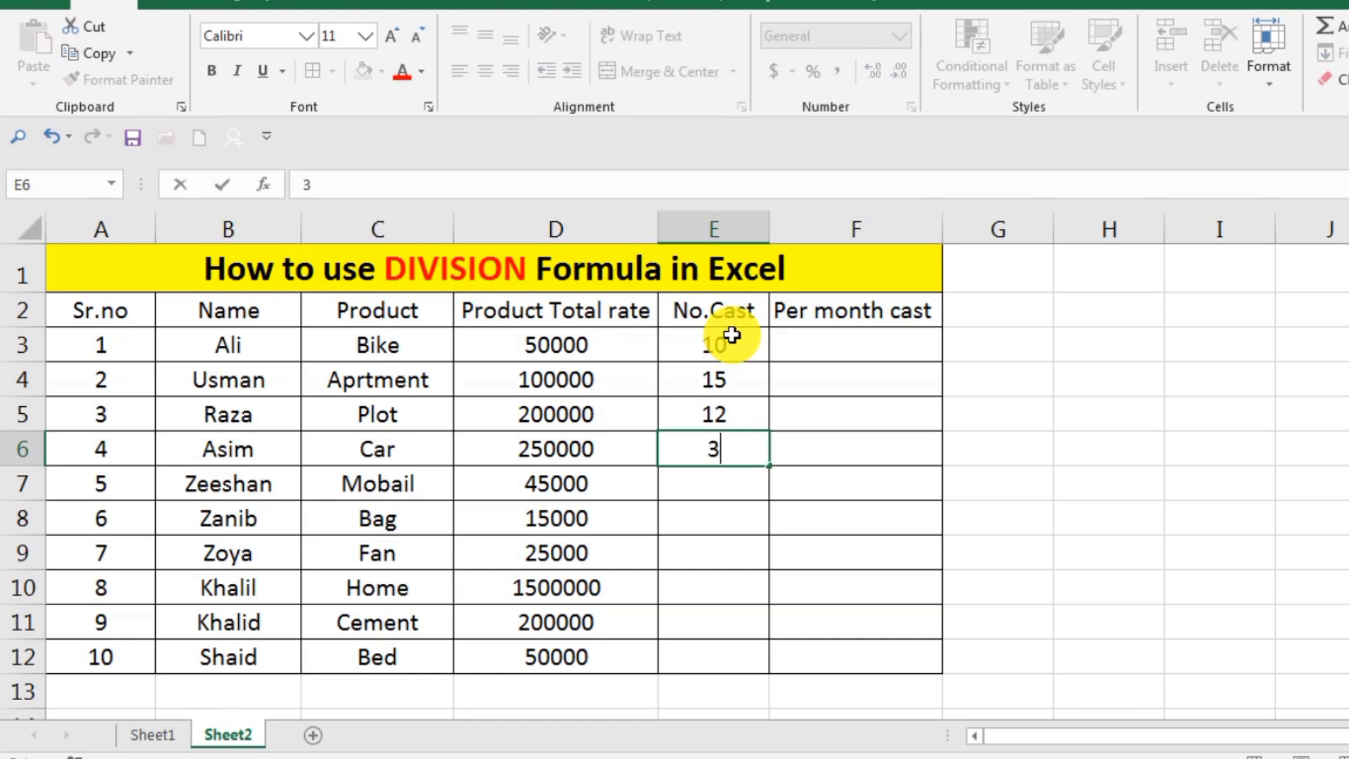
type("0")
key("Return")
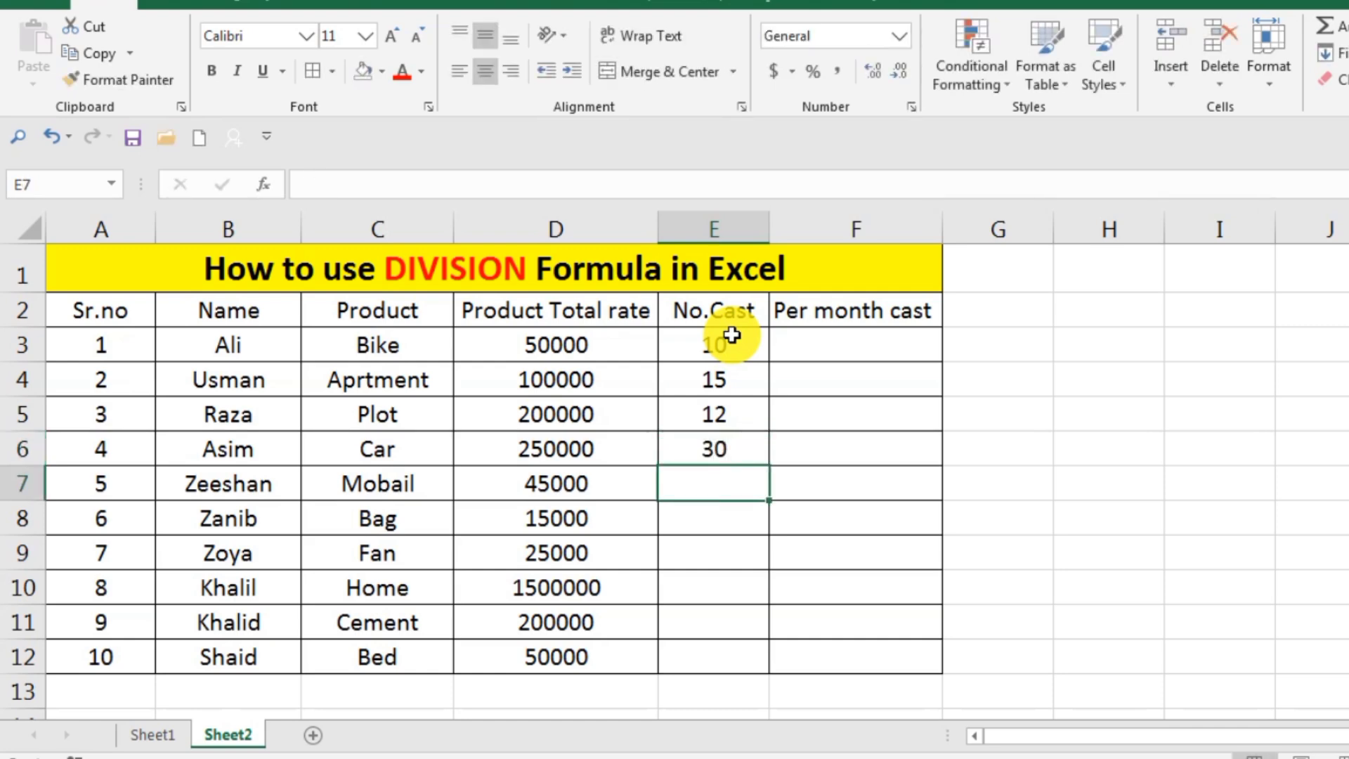
type("6")
key("Return")
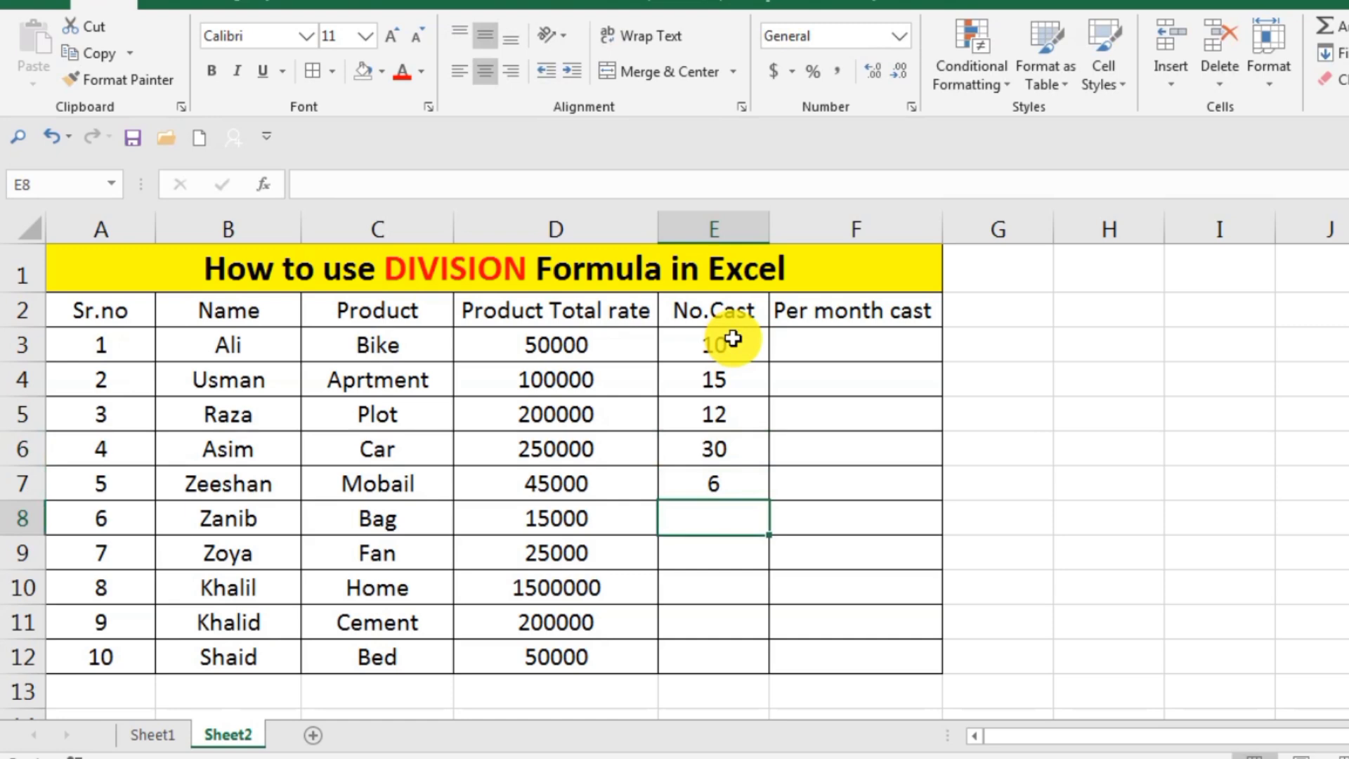
type("4")
key("Return")
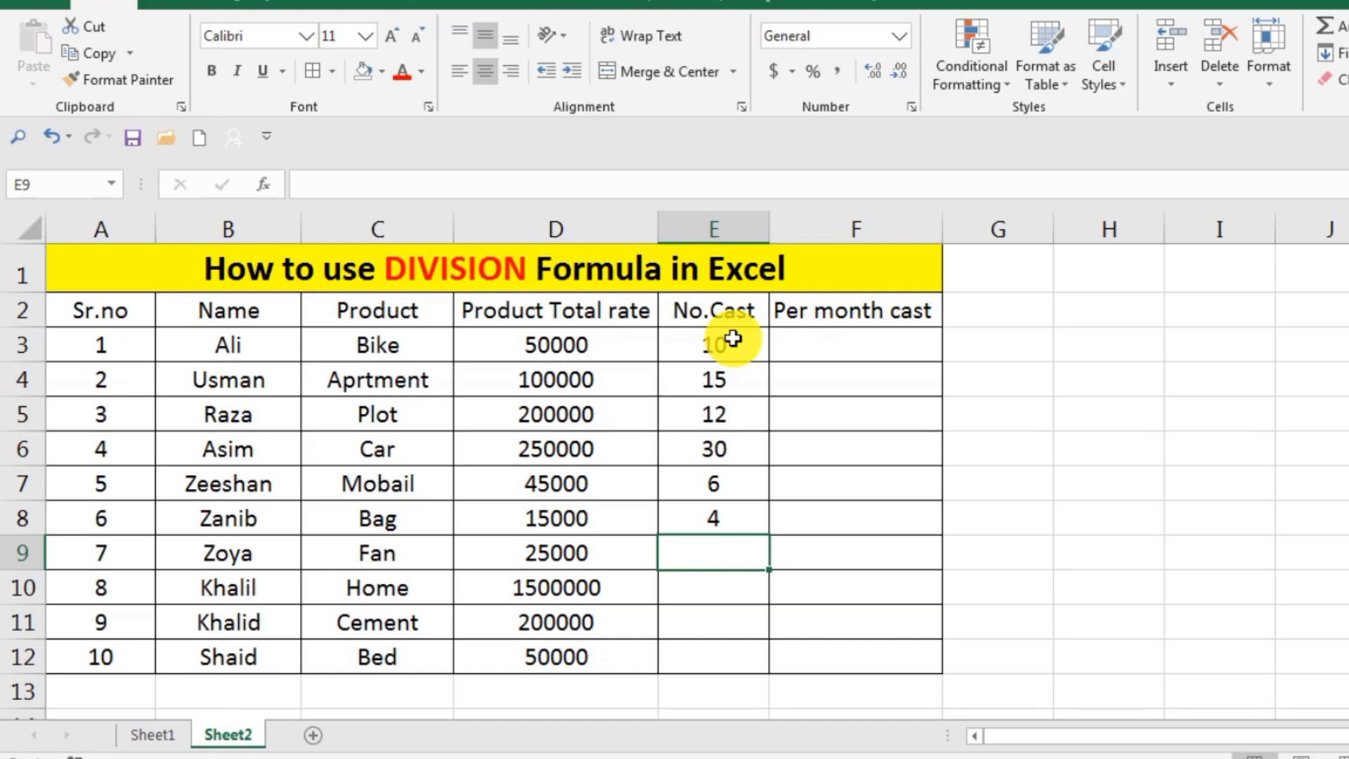
Complete the No.Cast column with 8, 9, 12 and 5 in cells E9 to E12.
type("8")
key("Return")
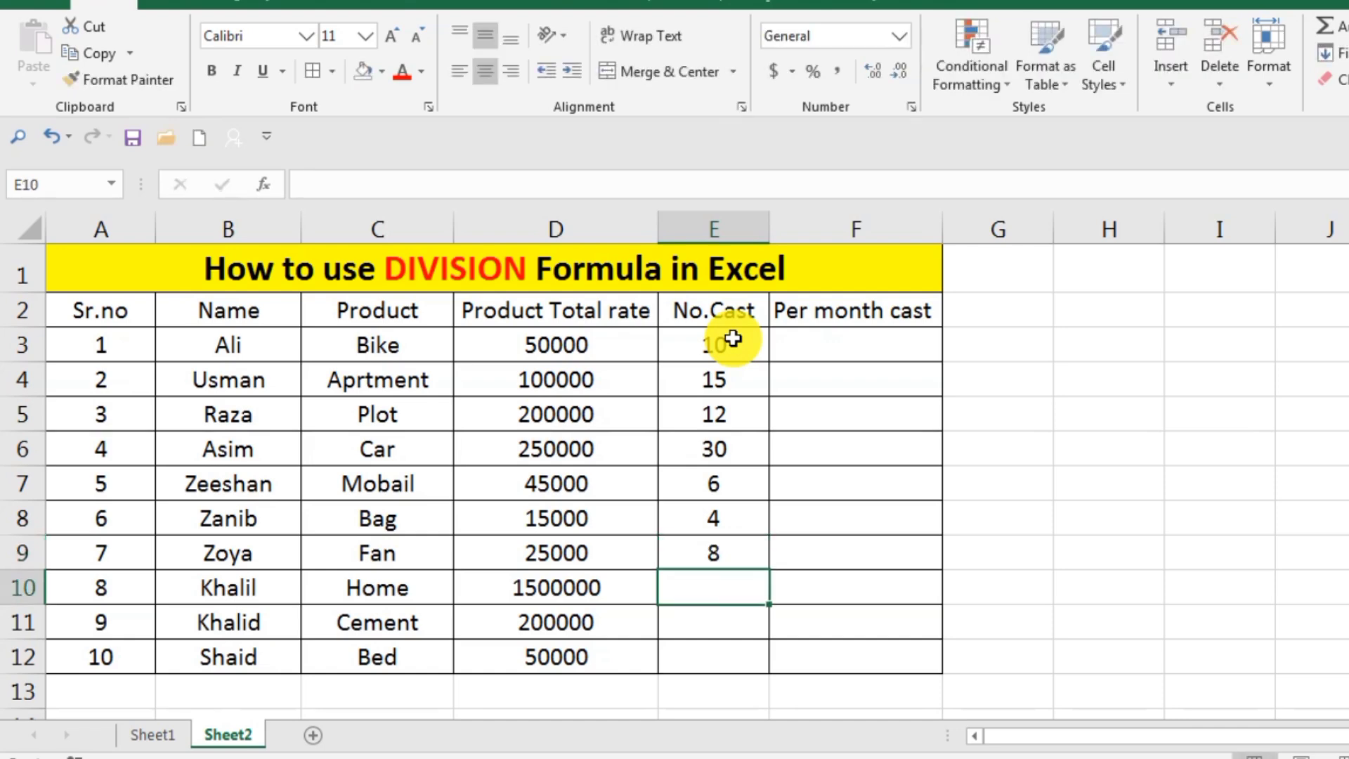
type("9")
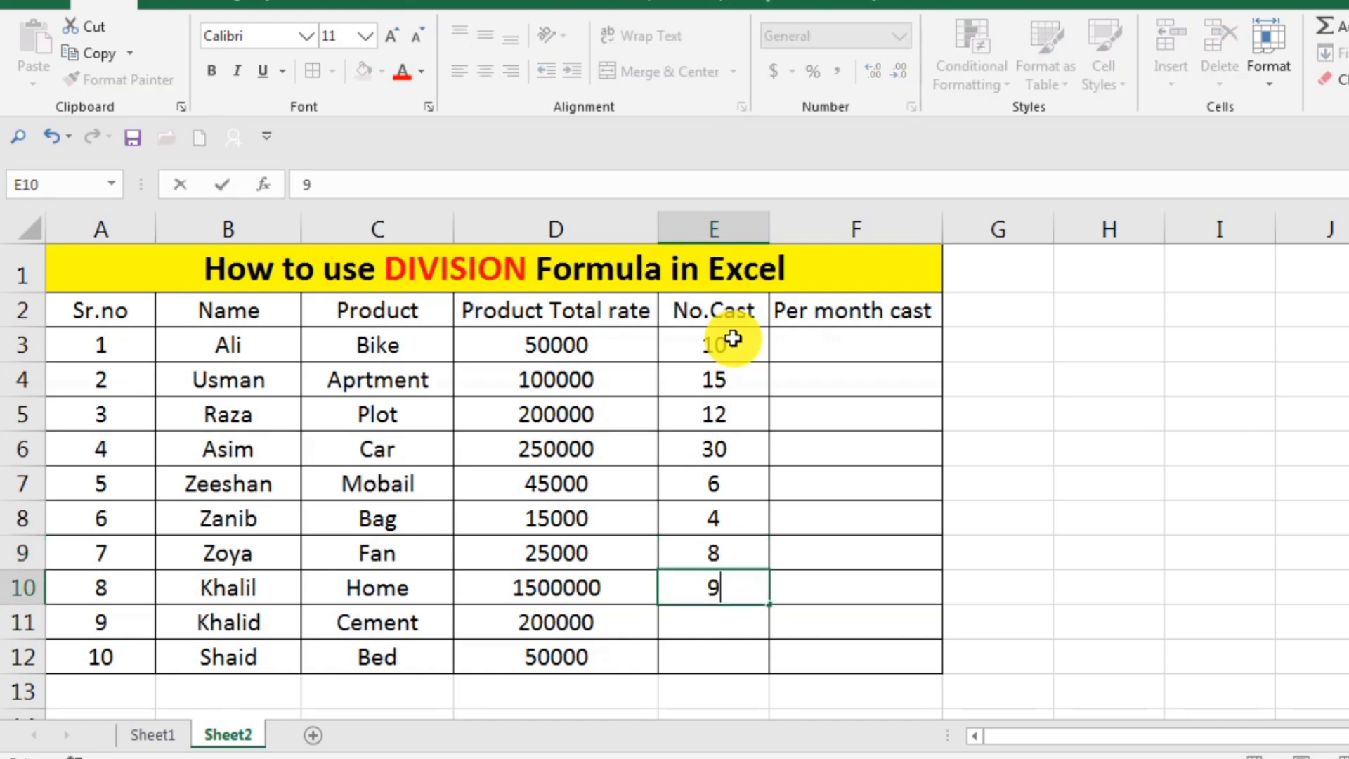
key("Return")
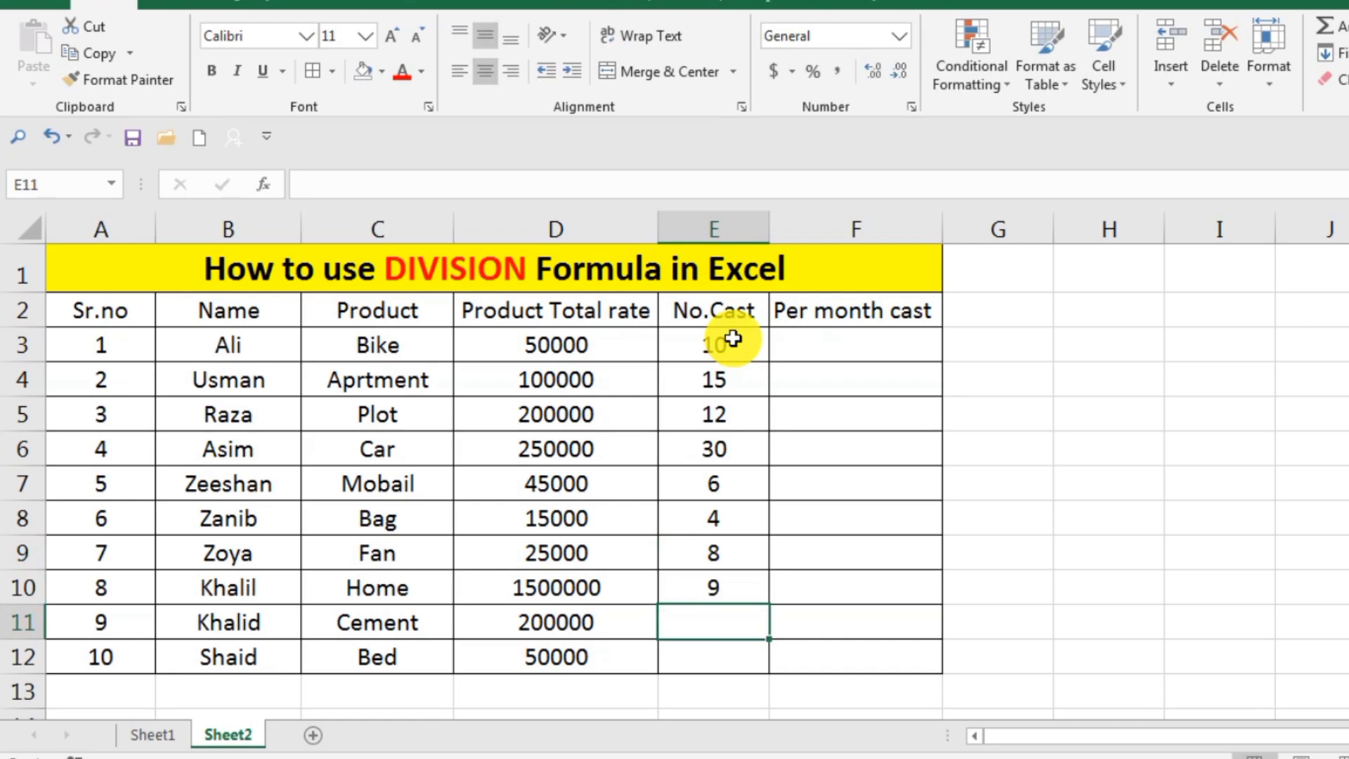
type("12")
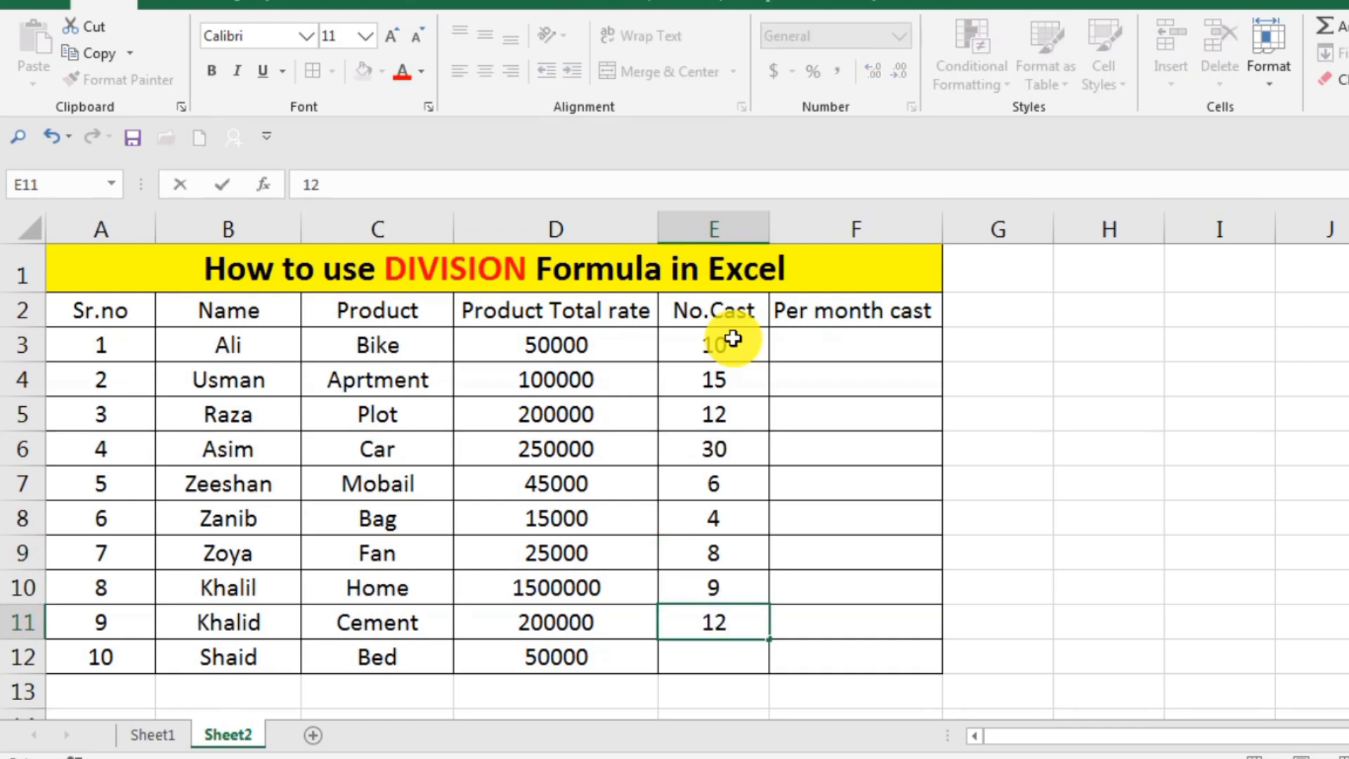
key("Return")
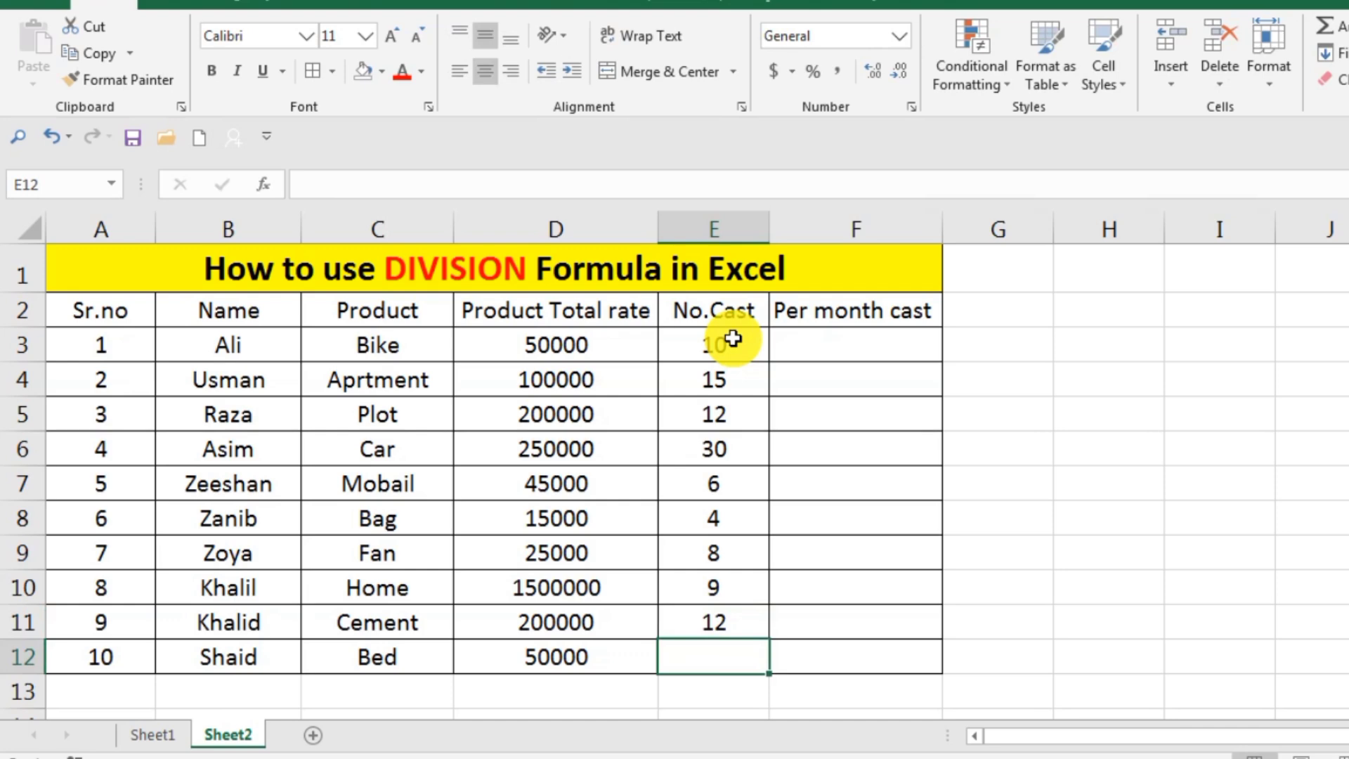
type("5")
key("Return")
left_click(1193, 402)
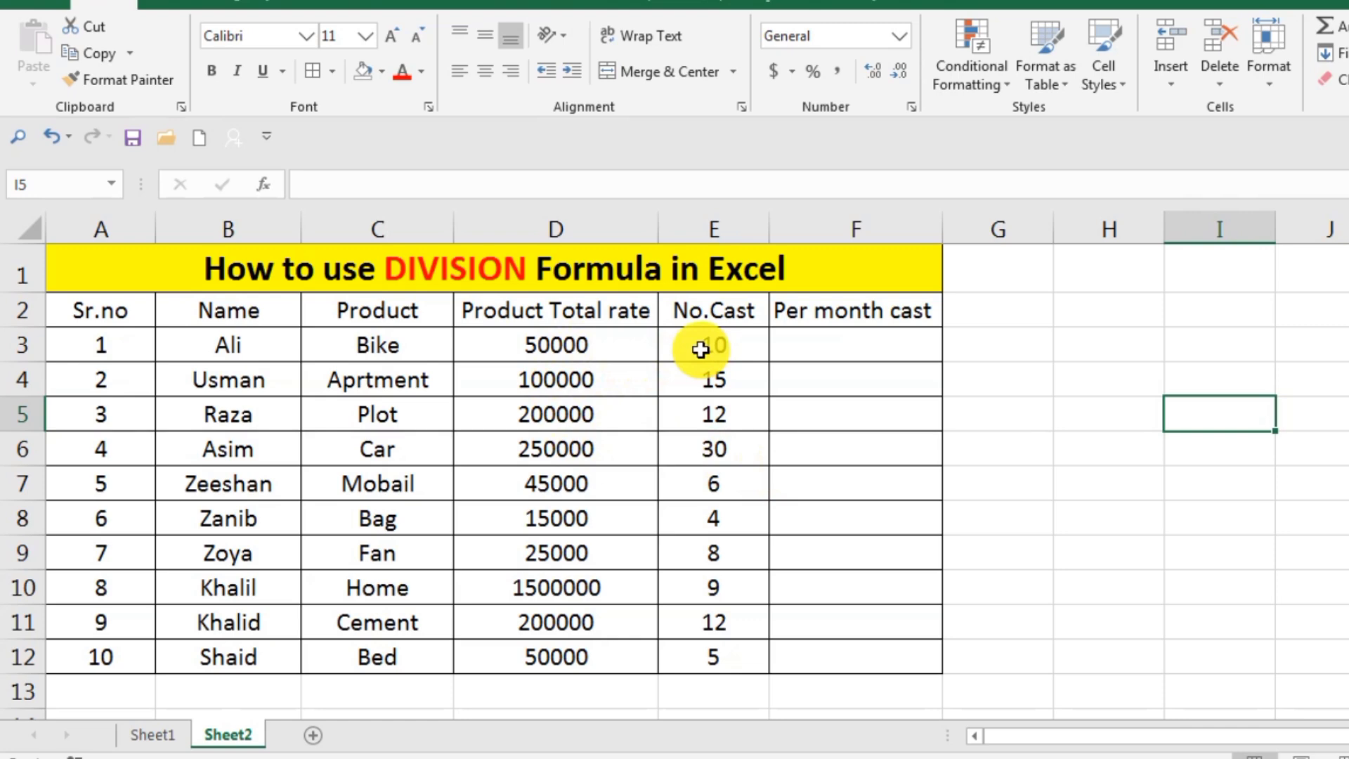
Enter the division formula =D3/E3 in cell F3 of the Per month cast column.
double_click(847, 342)
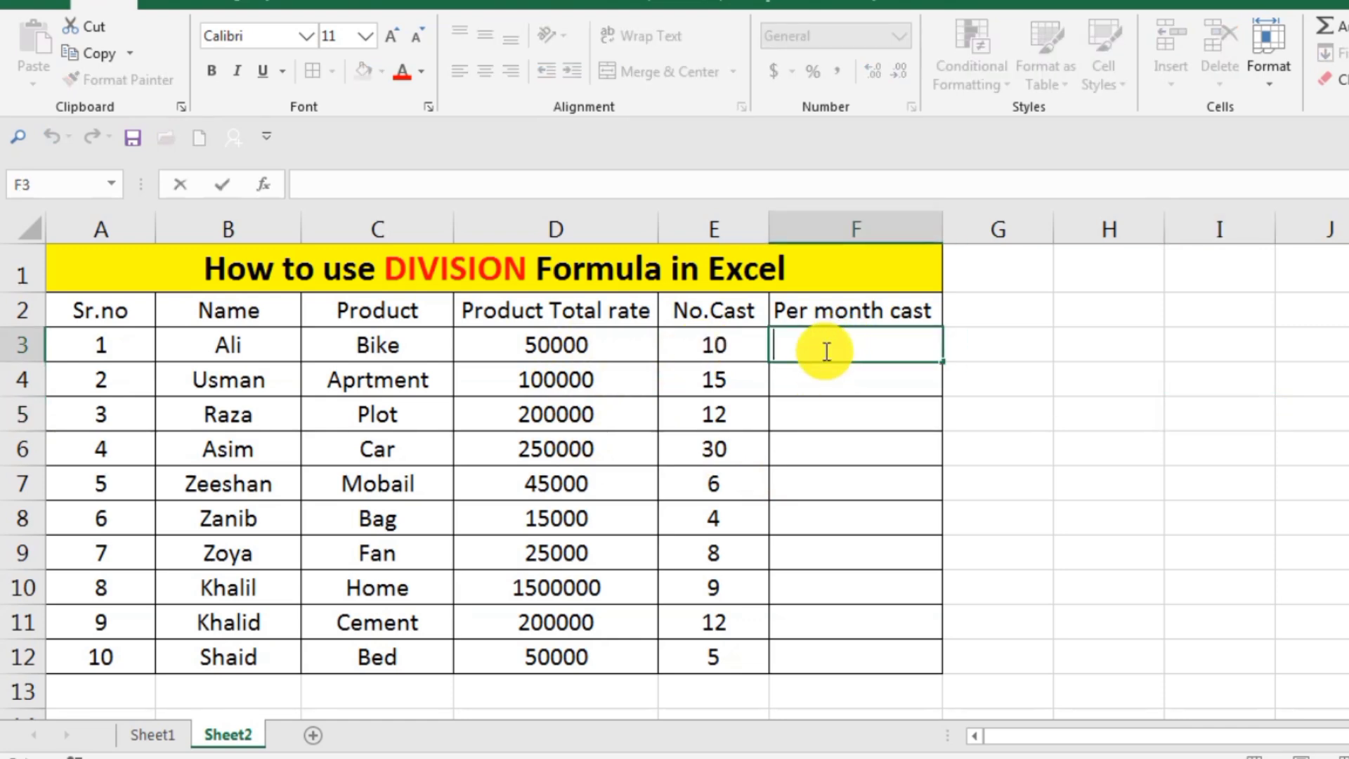
type("=")
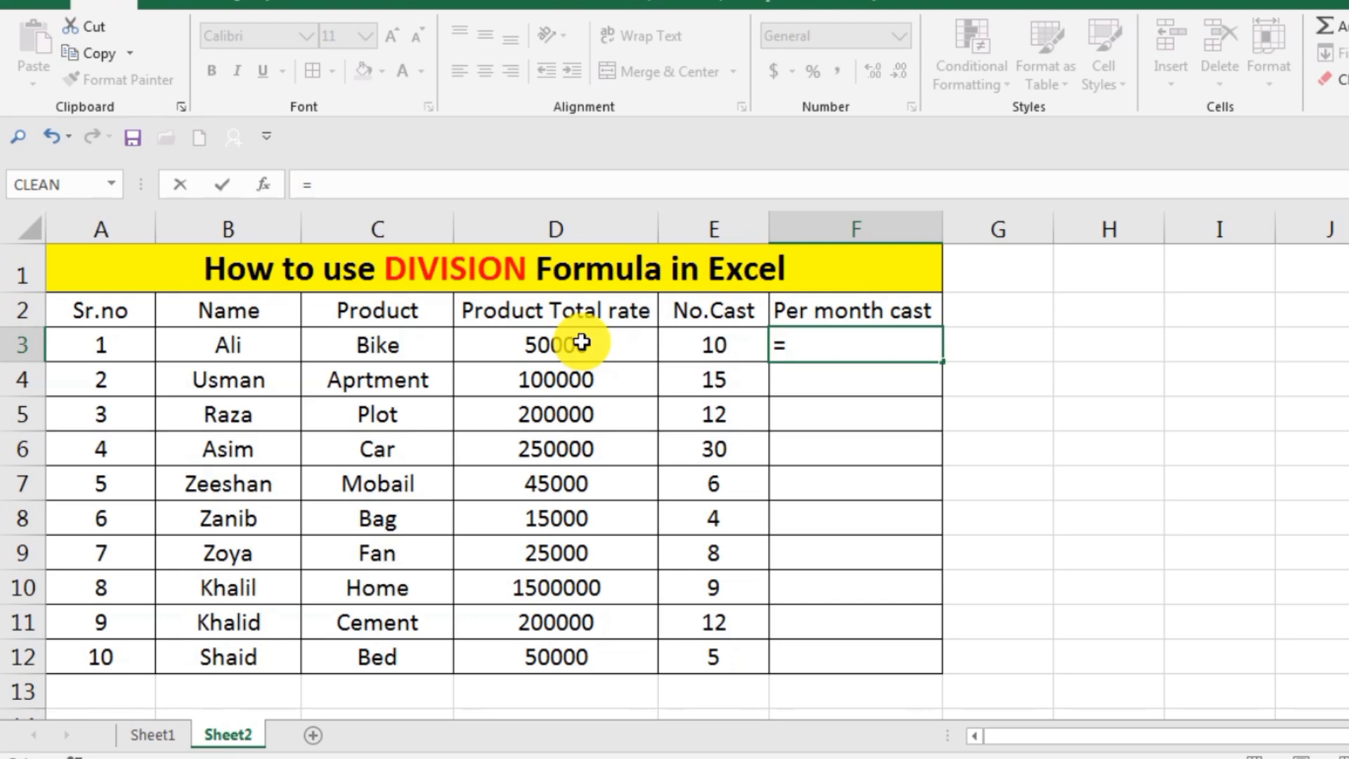
type("d3")
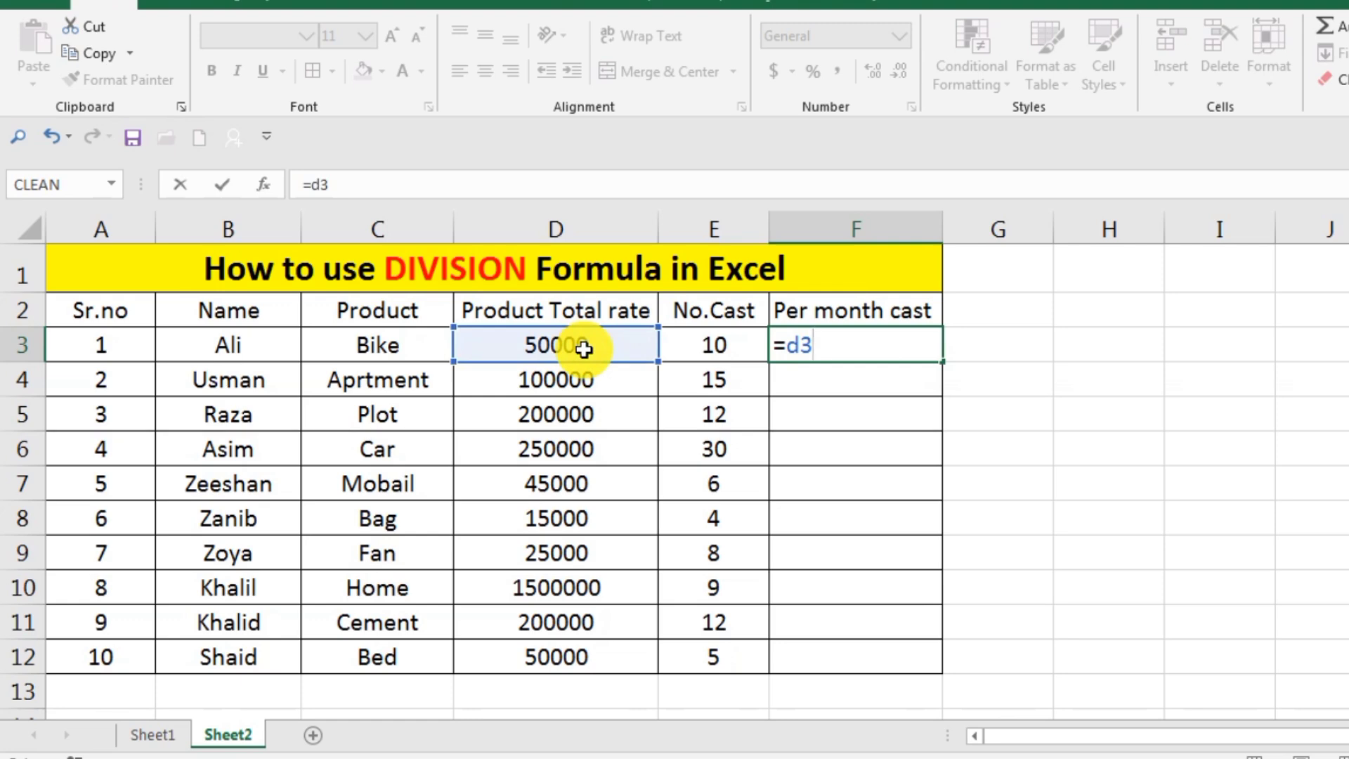
type("/")
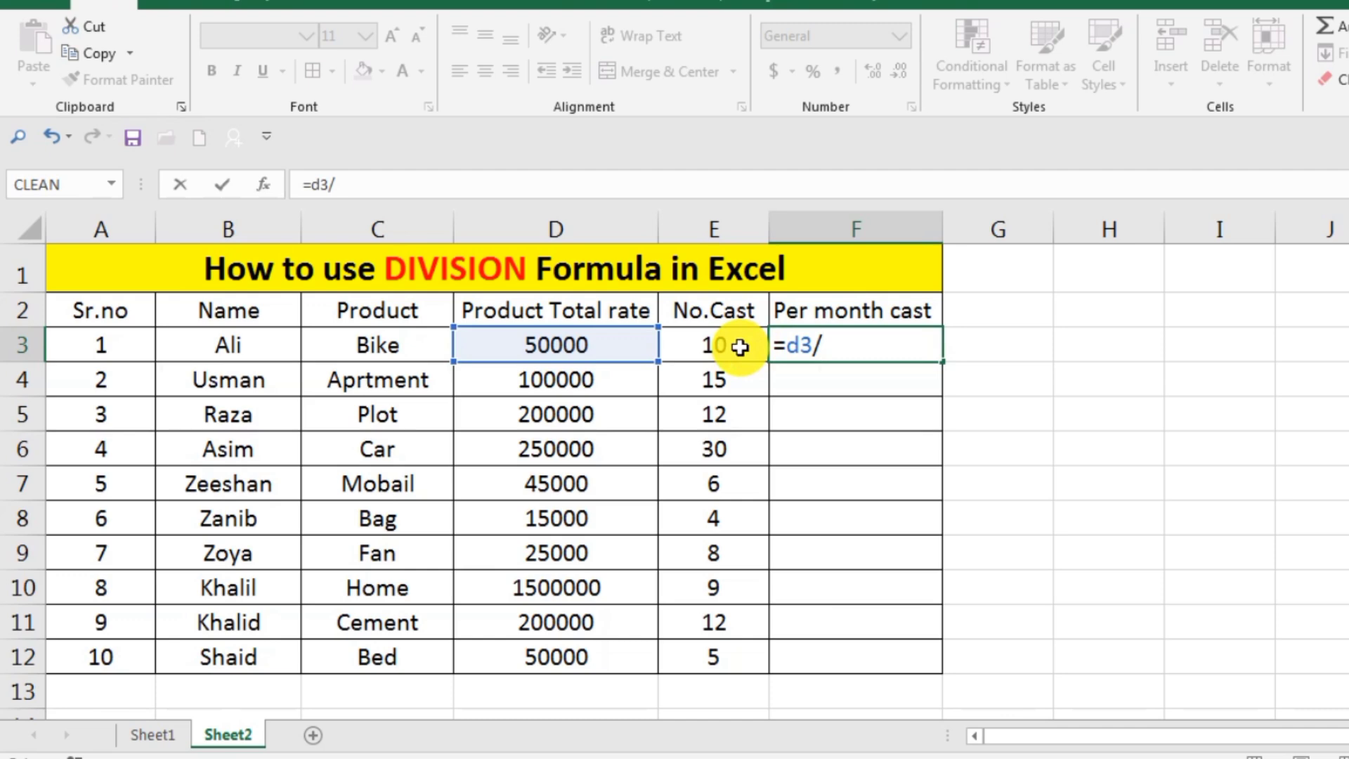
type("e3")
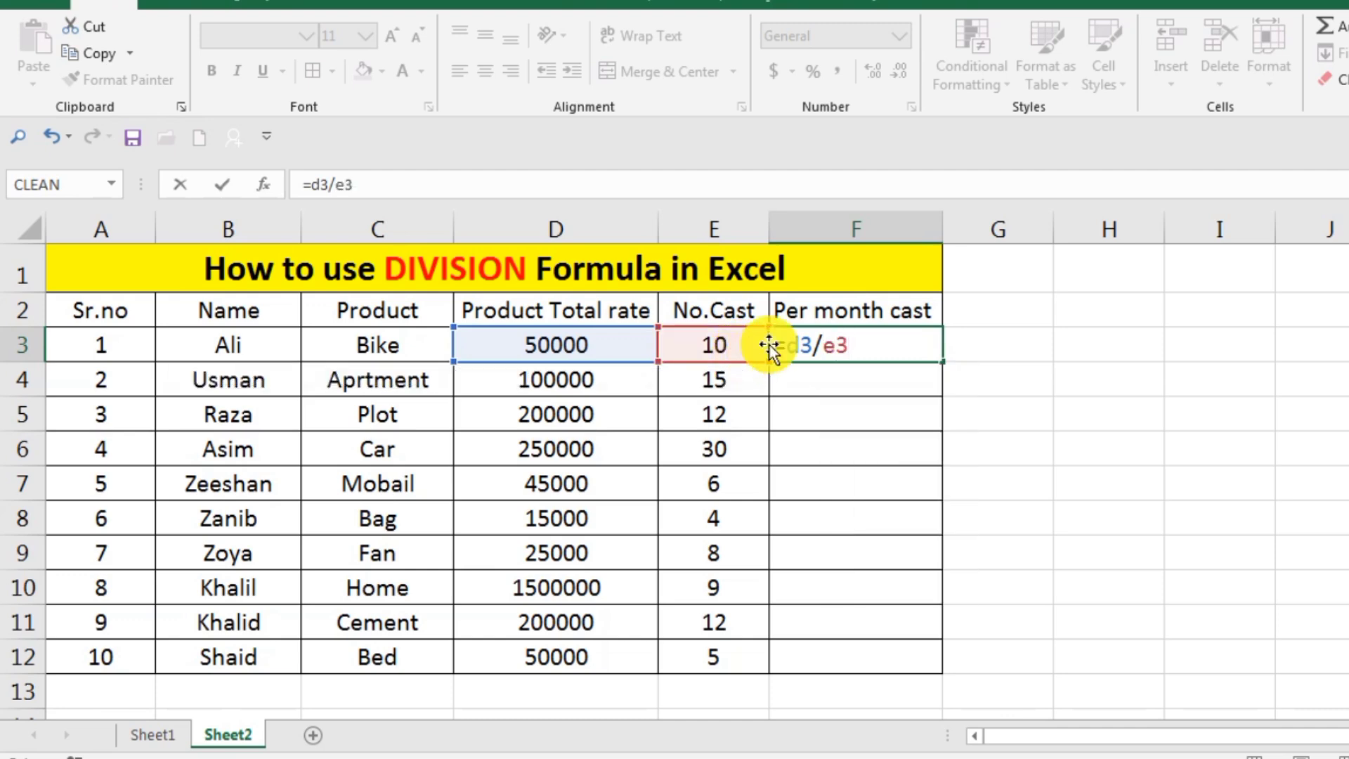
key("Return")
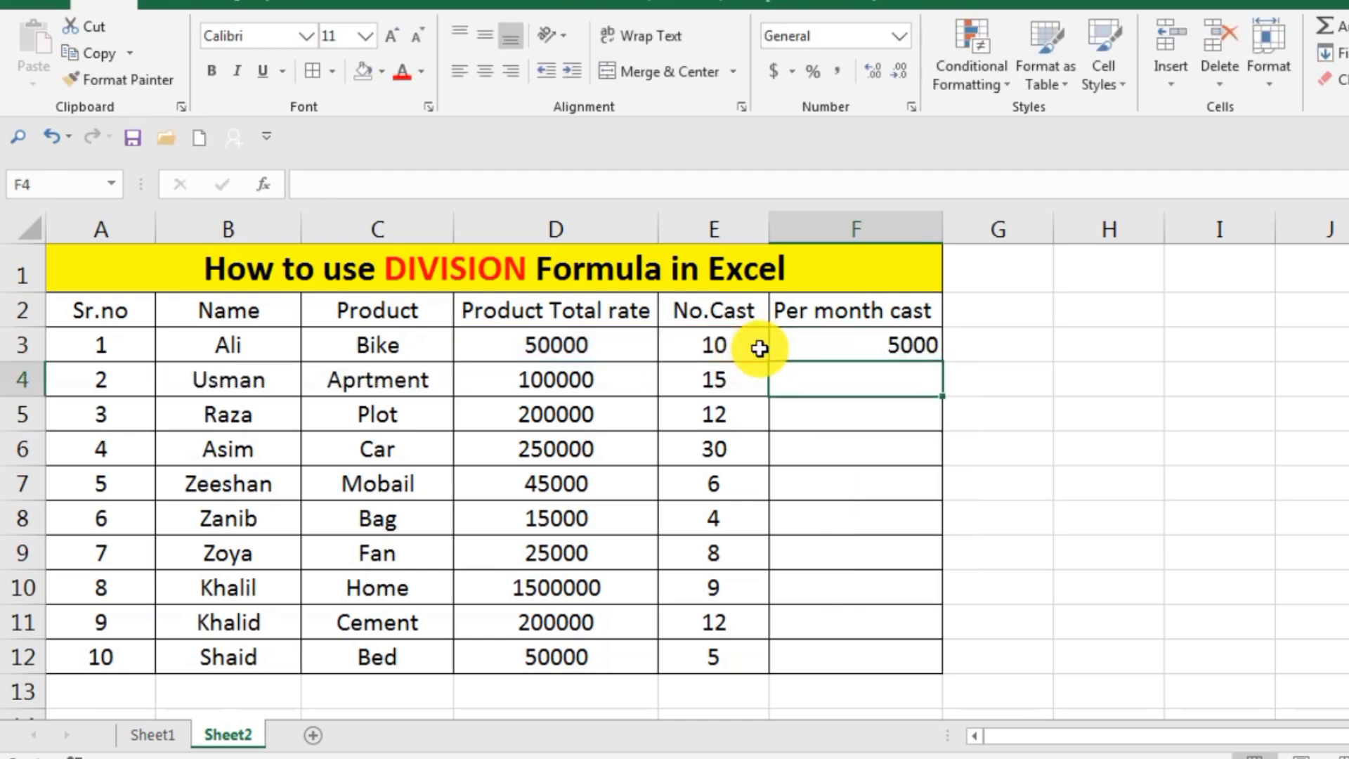
left_click(856, 352)
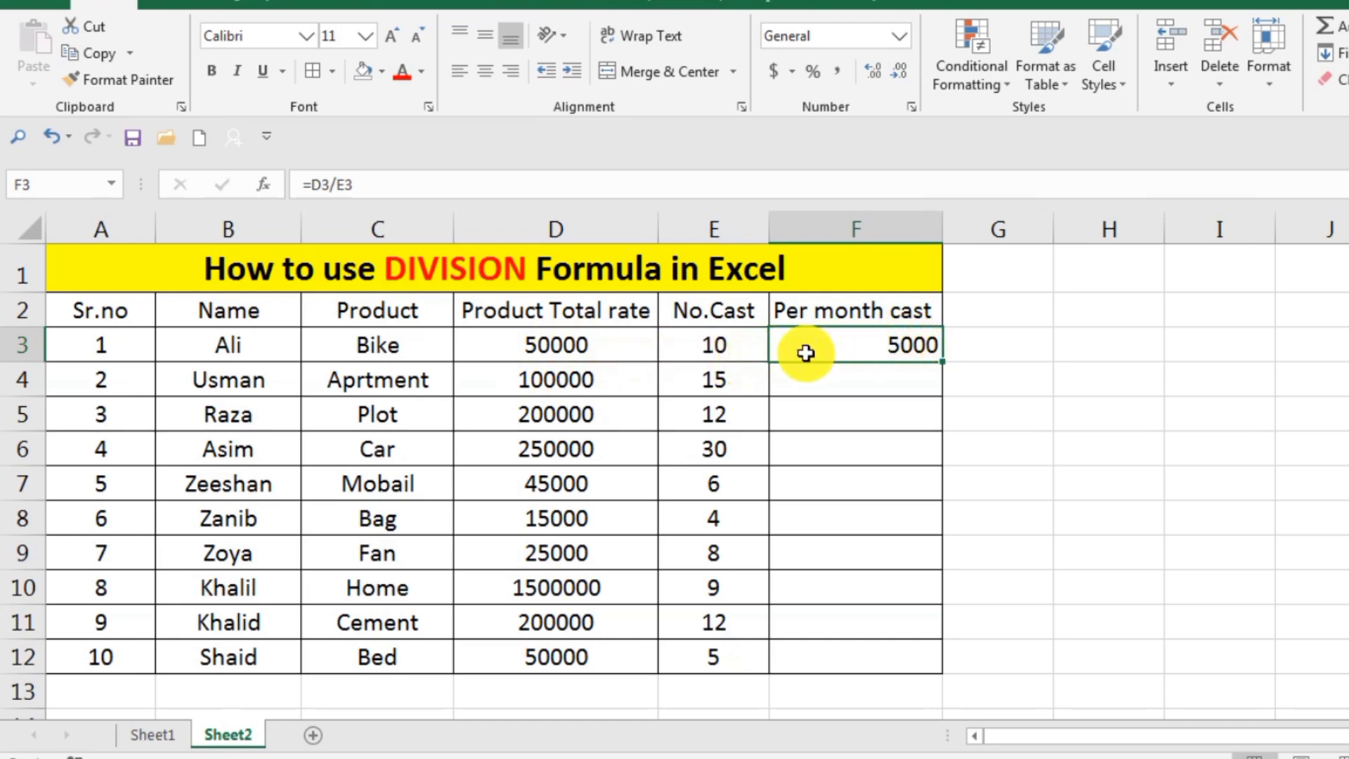
Set the Bike's Product Total rate in cell D3 to 150000.
left_click(519, 340)
double_click(519, 340)
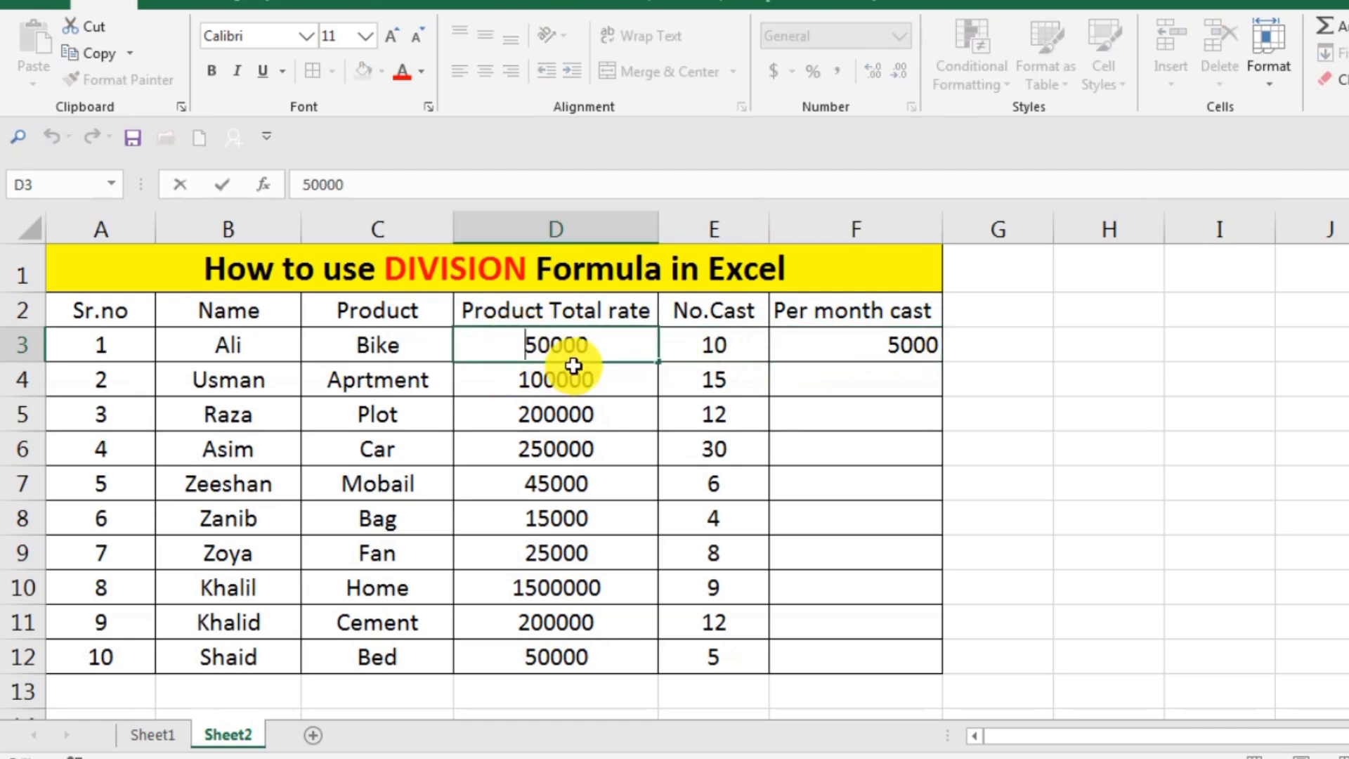
type("1")
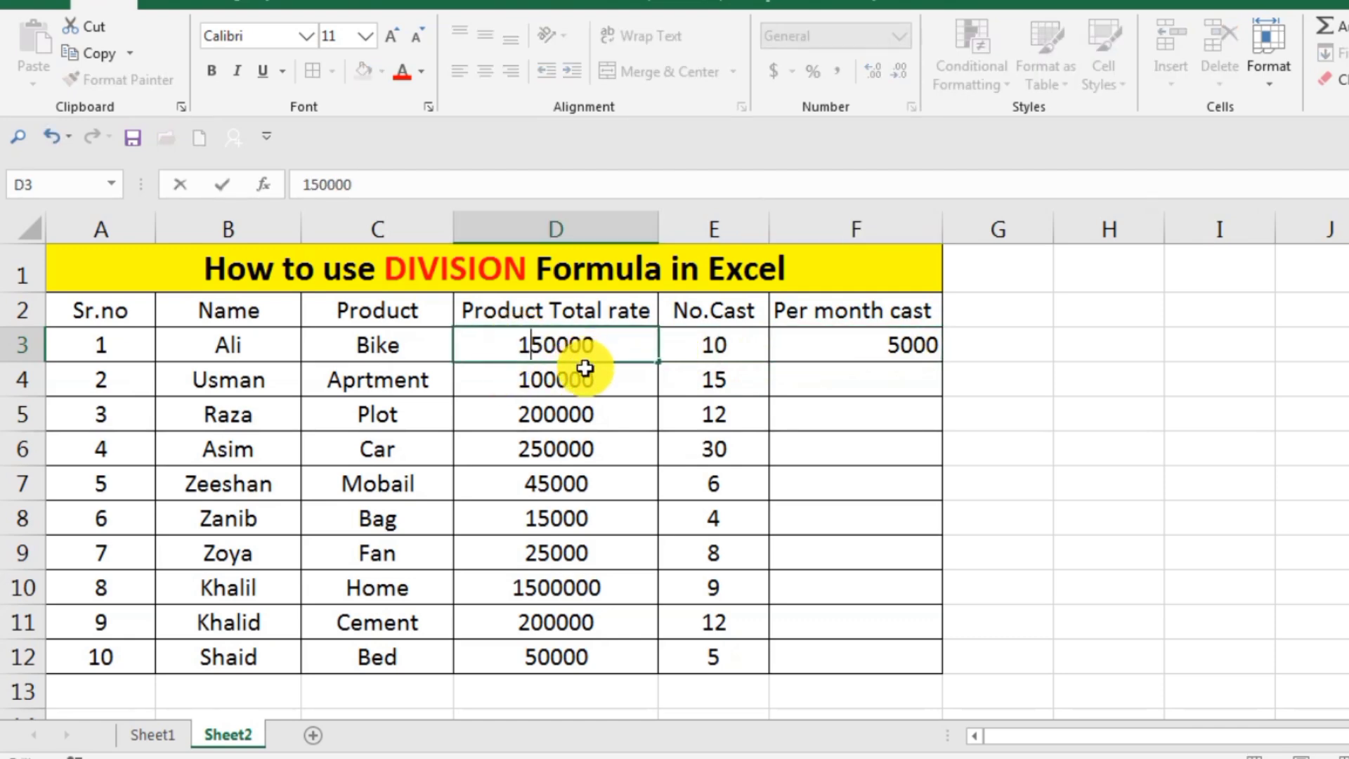
key("Return")
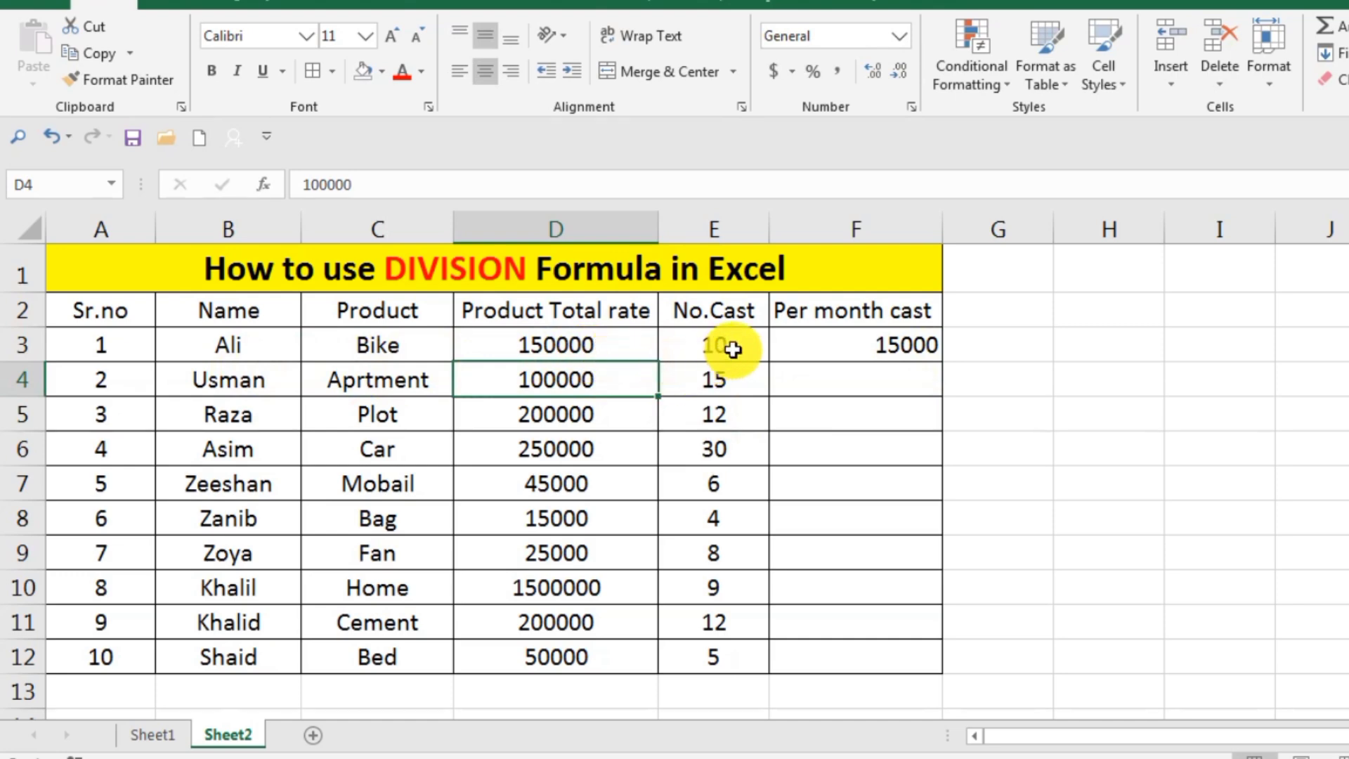
Fill the division formula from F3 down to F4 and set the Product Total rate in D4 to 1100000.
left_click(921, 350)
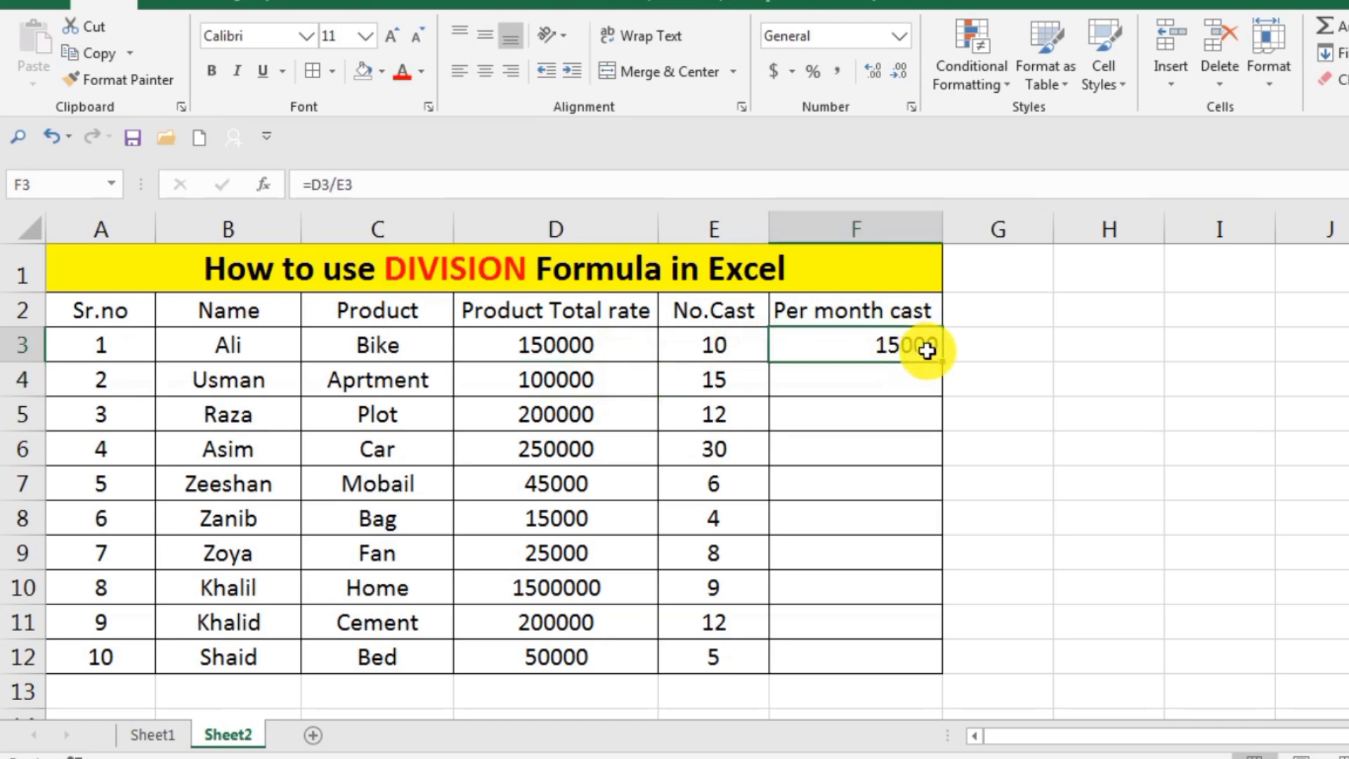
left_click_drag(945, 365, 945, 390)
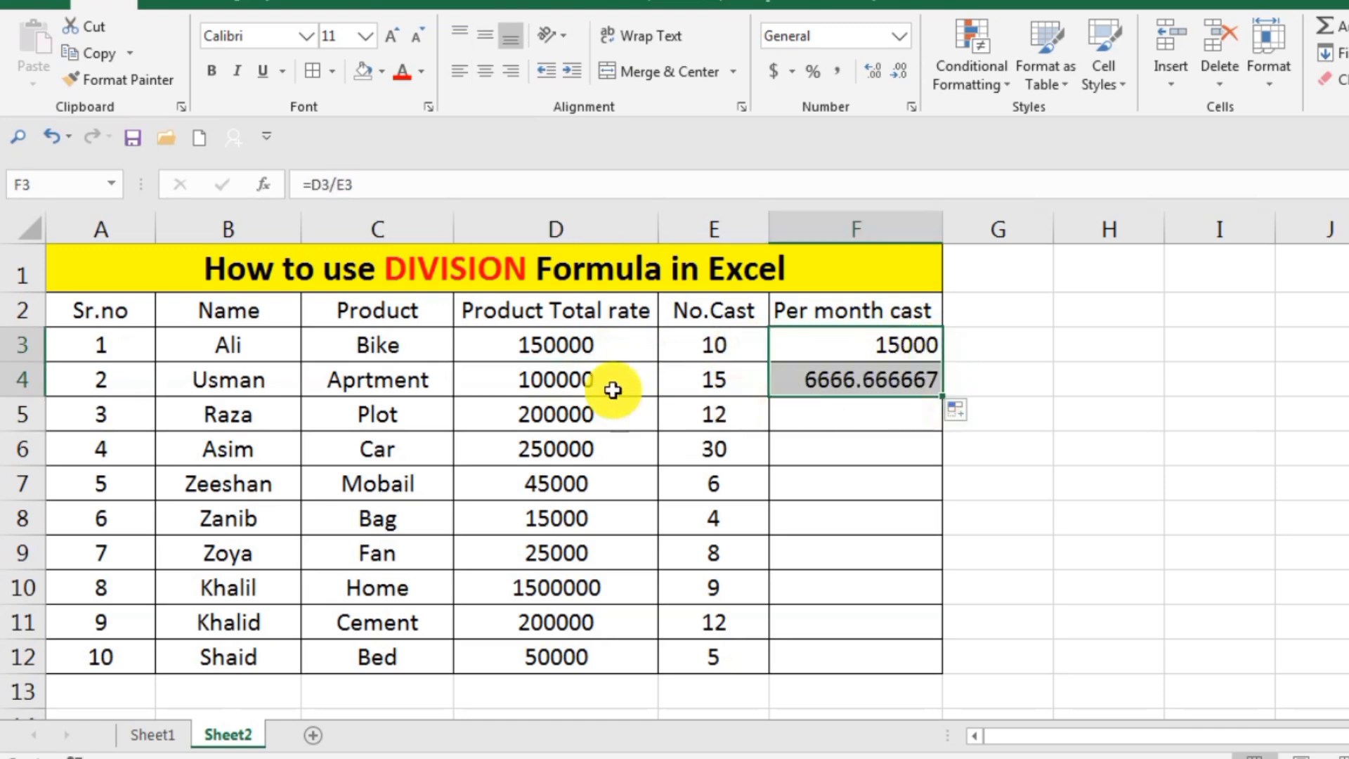
left_click(520, 379)
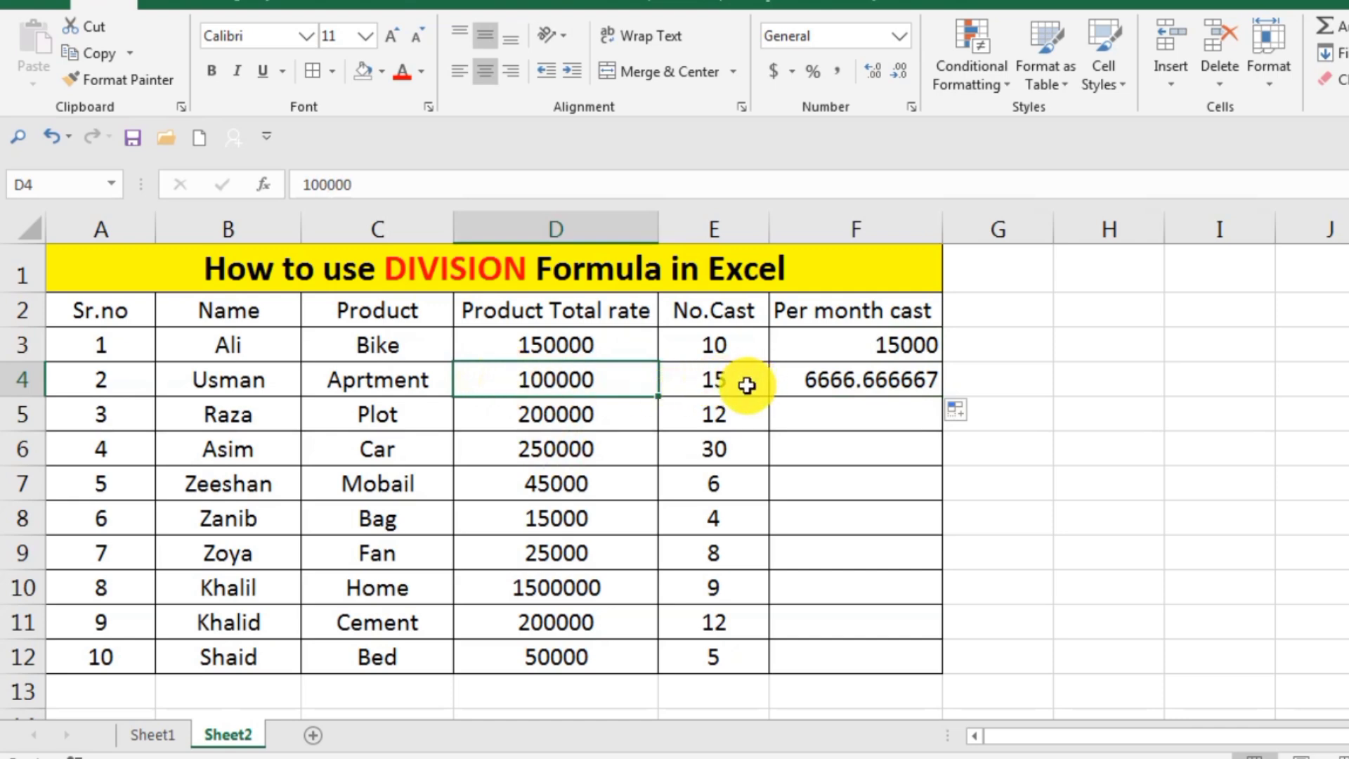
double_click(512, 378)
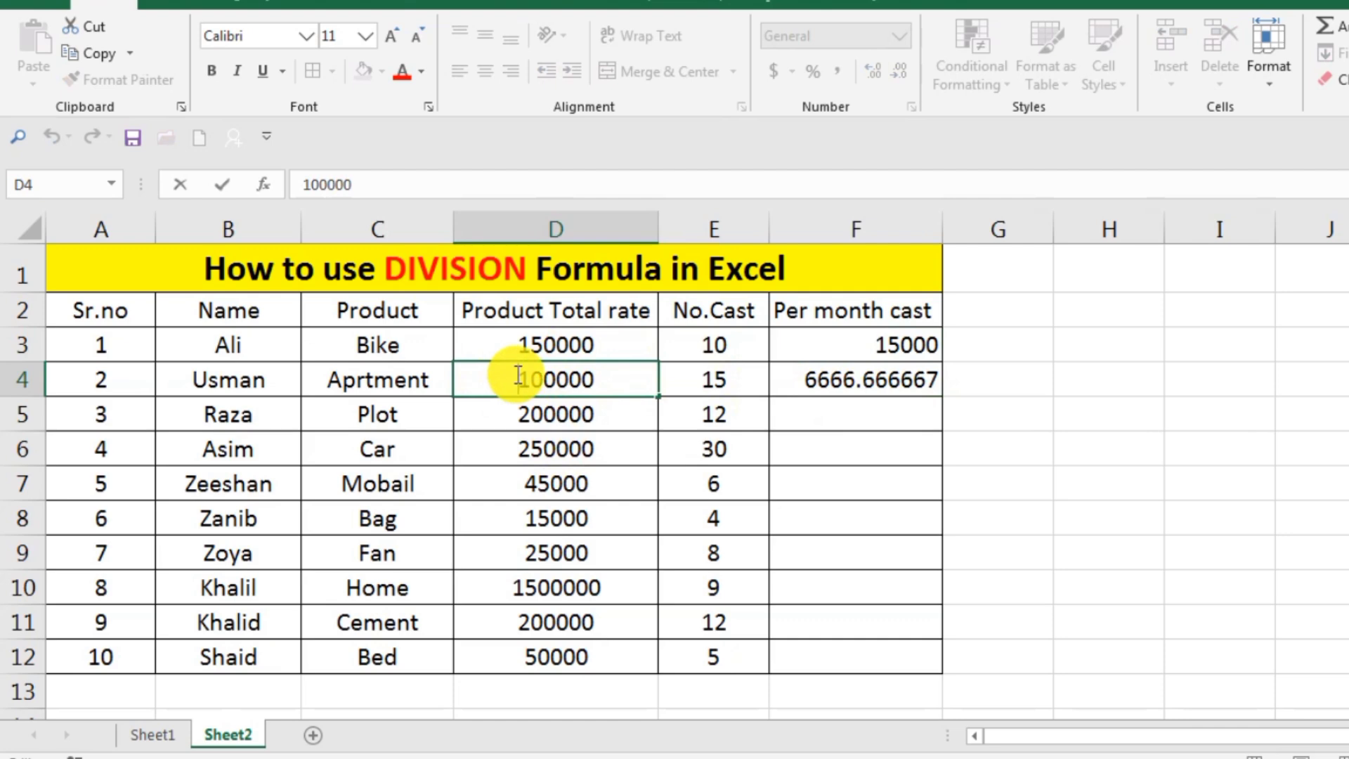
type("1")
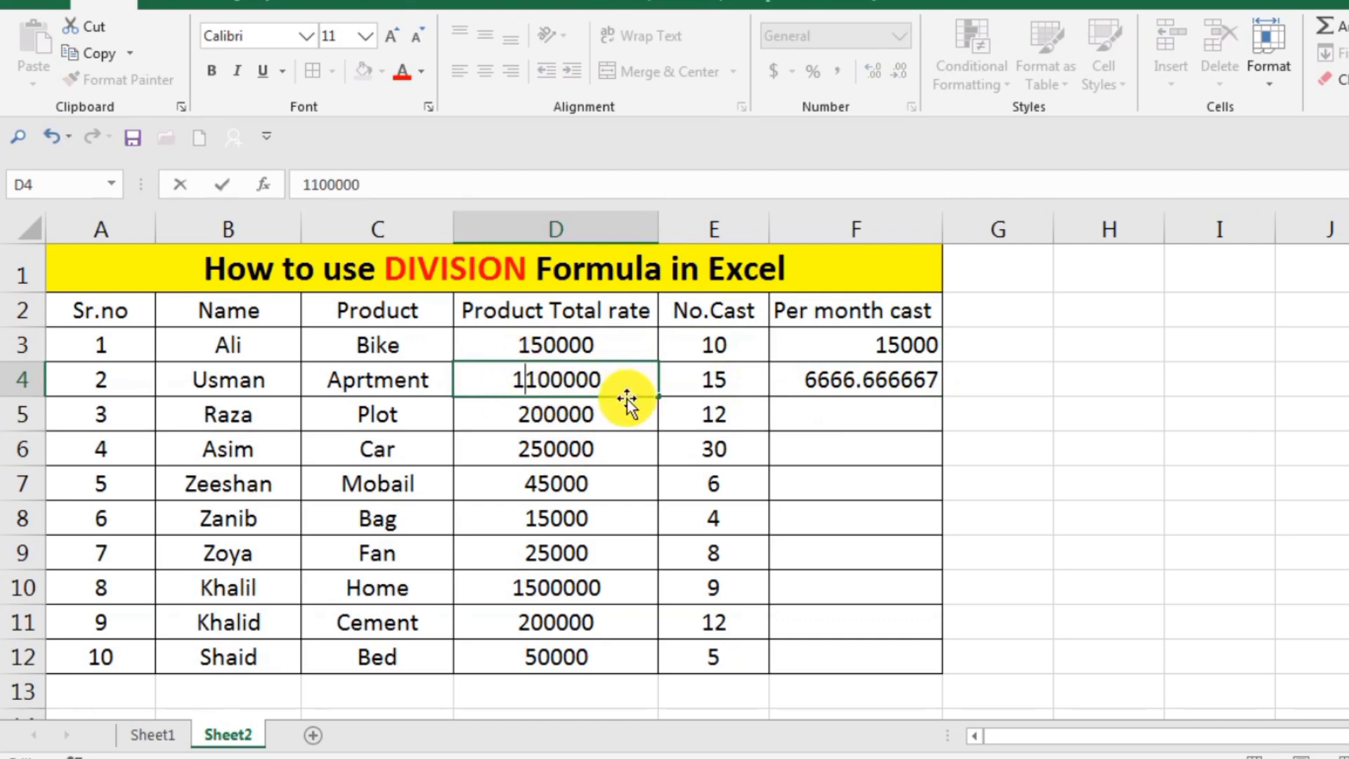
key("Return")
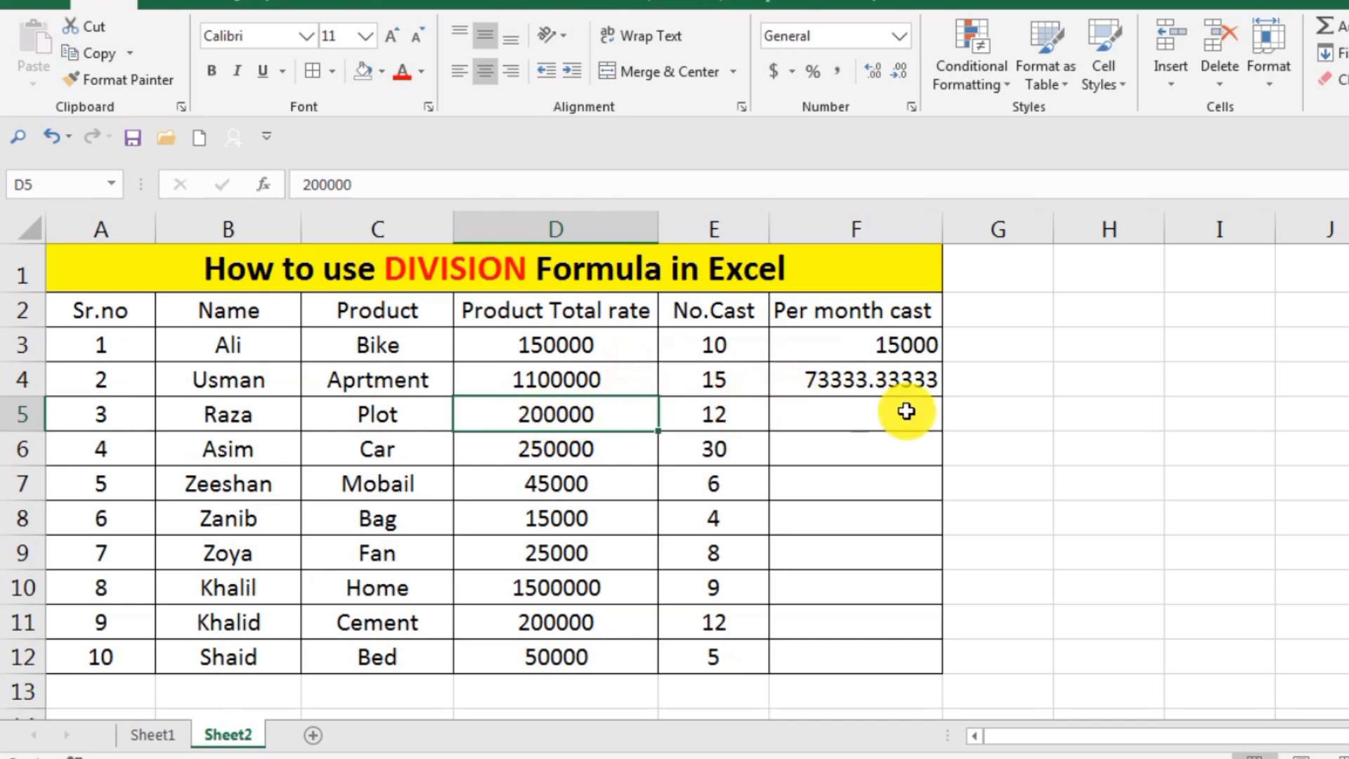
Fill the division formula from F4 down the Per month cast column through F12.
left_click(925, 384)
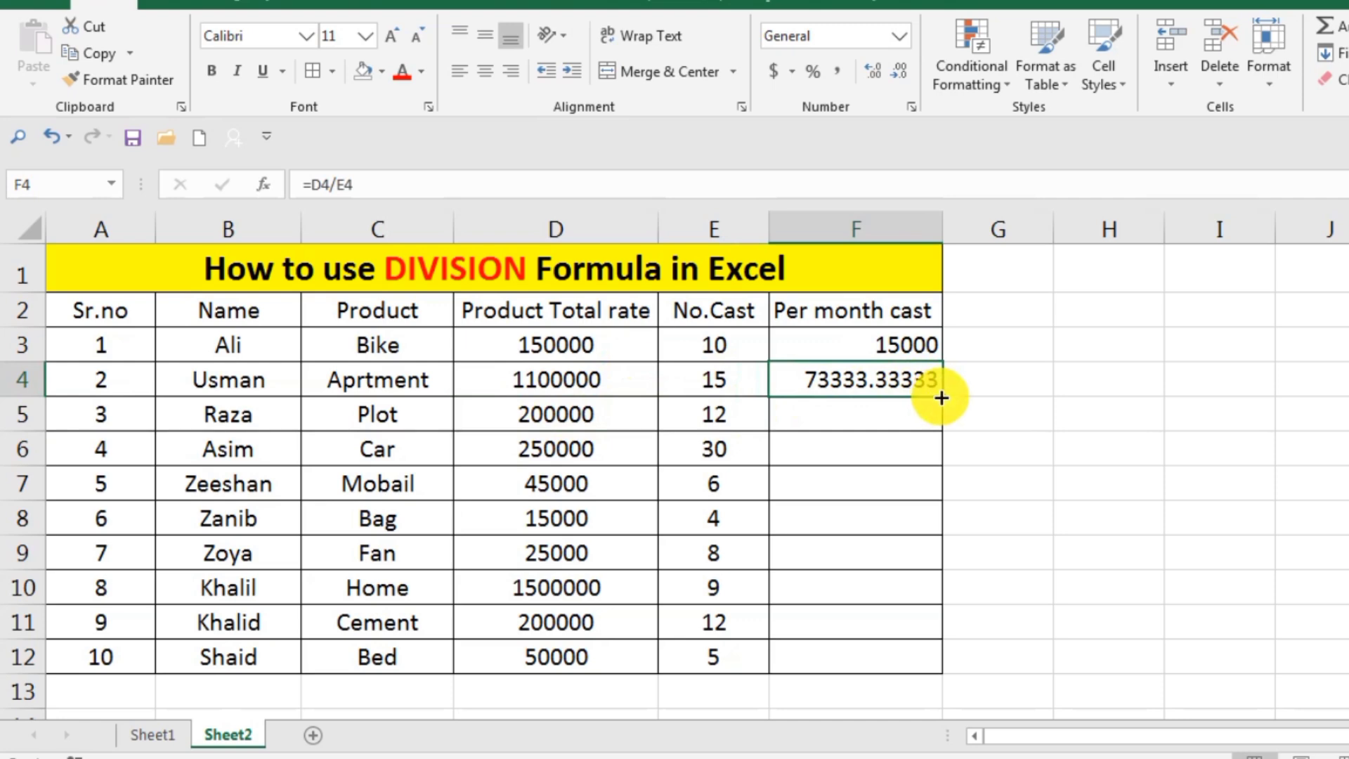
left_click_drag(942, 398, 942, 429)
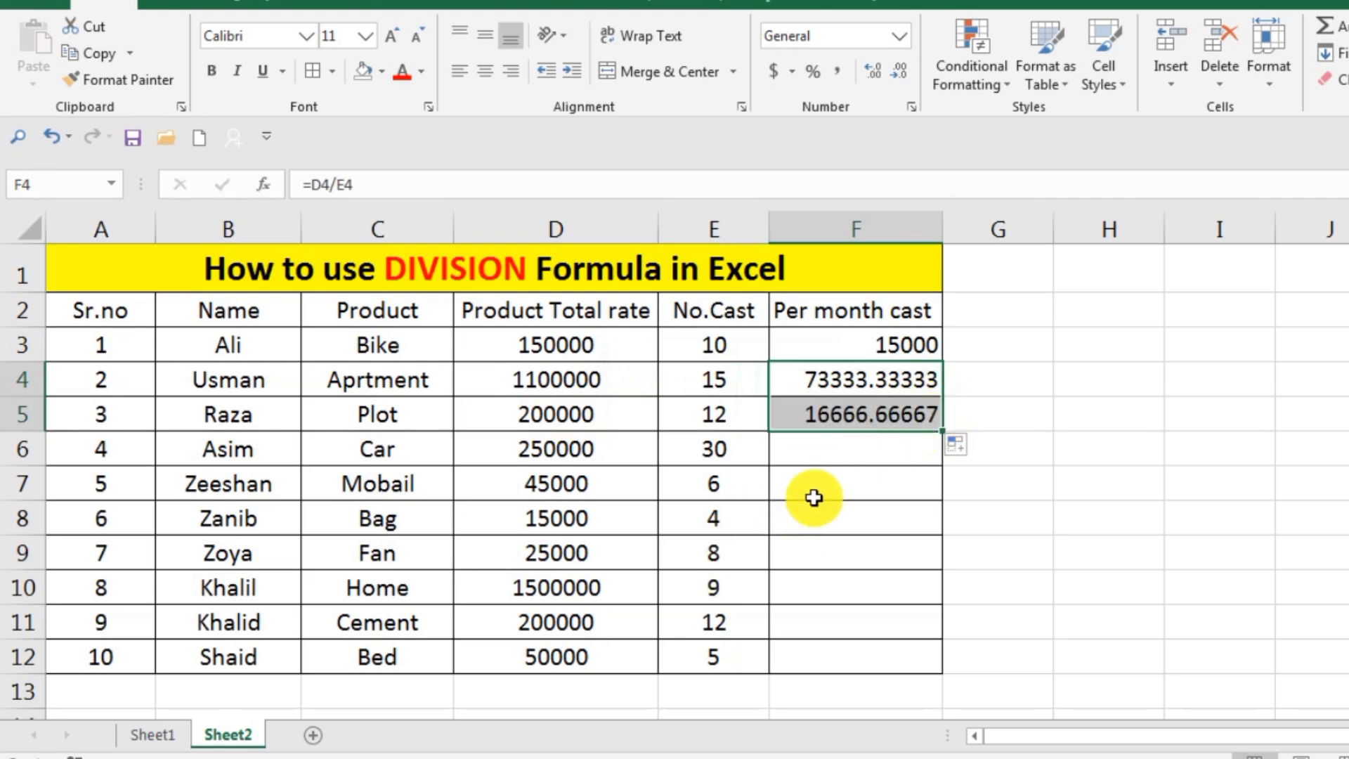
left_click(814, 498)
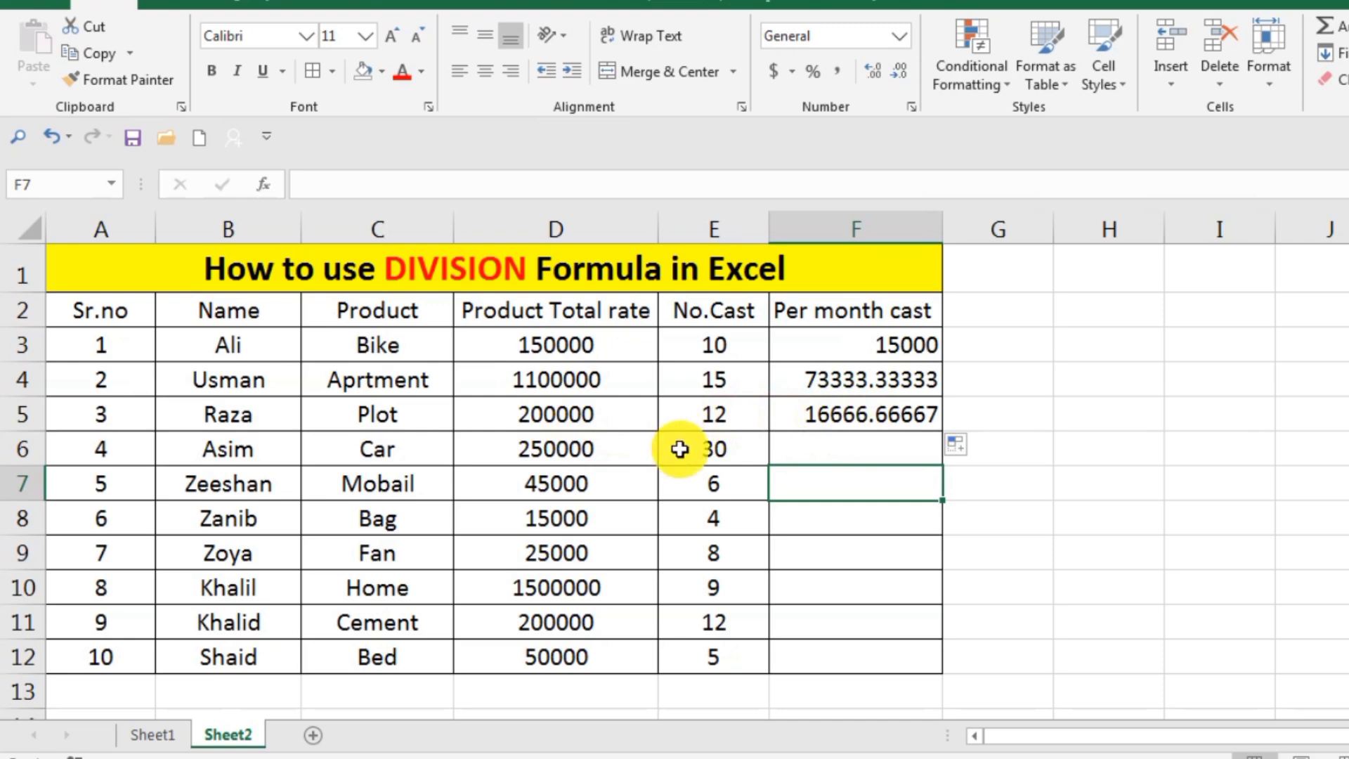
left_click(873, 415)
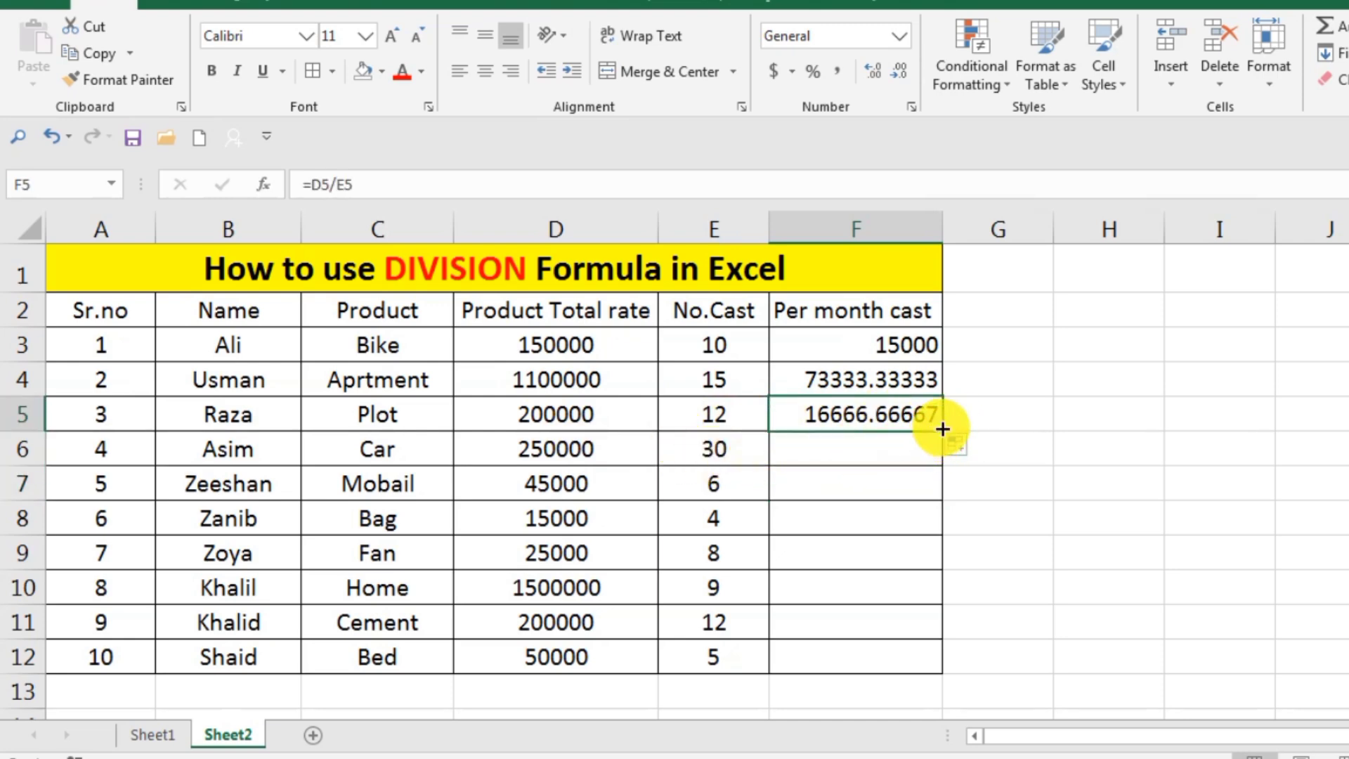
left_click_drag(943, 429, 943, 461)
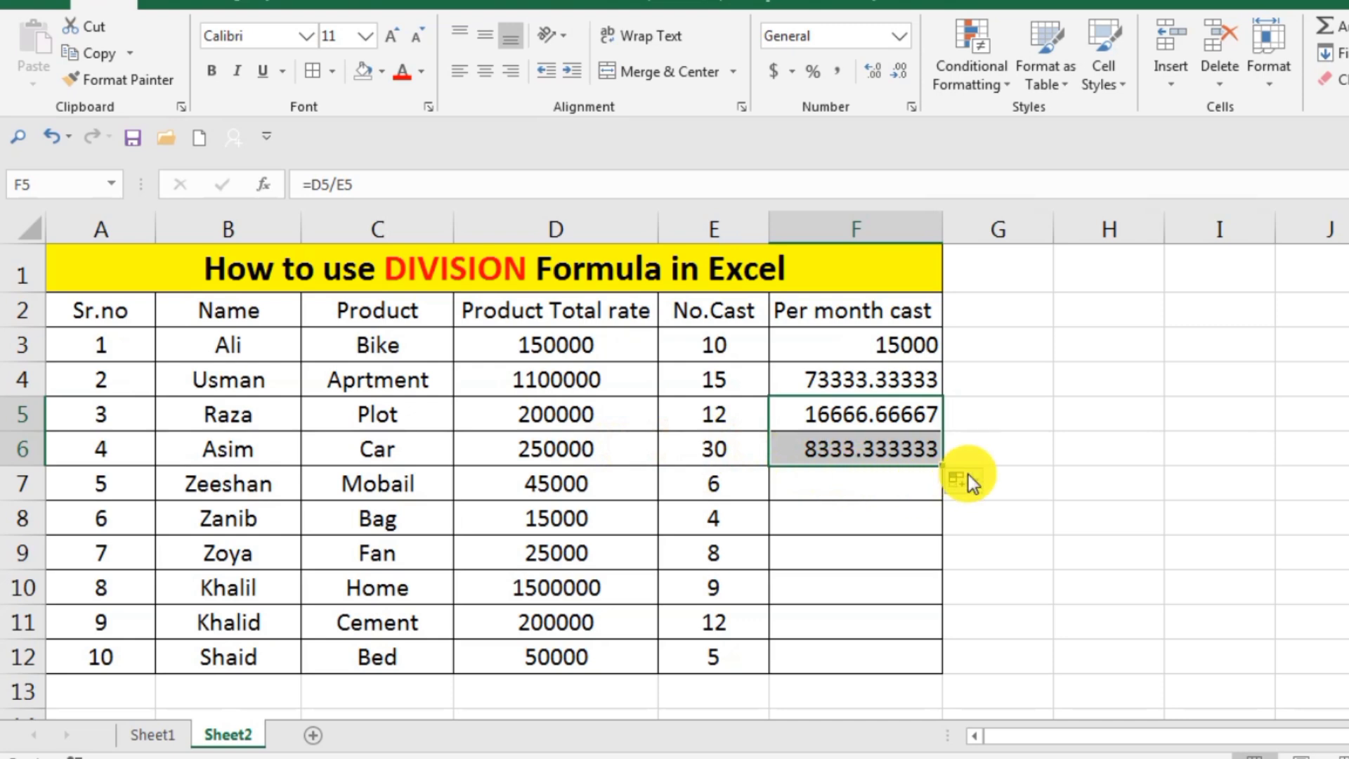
left_click_drag(943, 473, 943, 496)
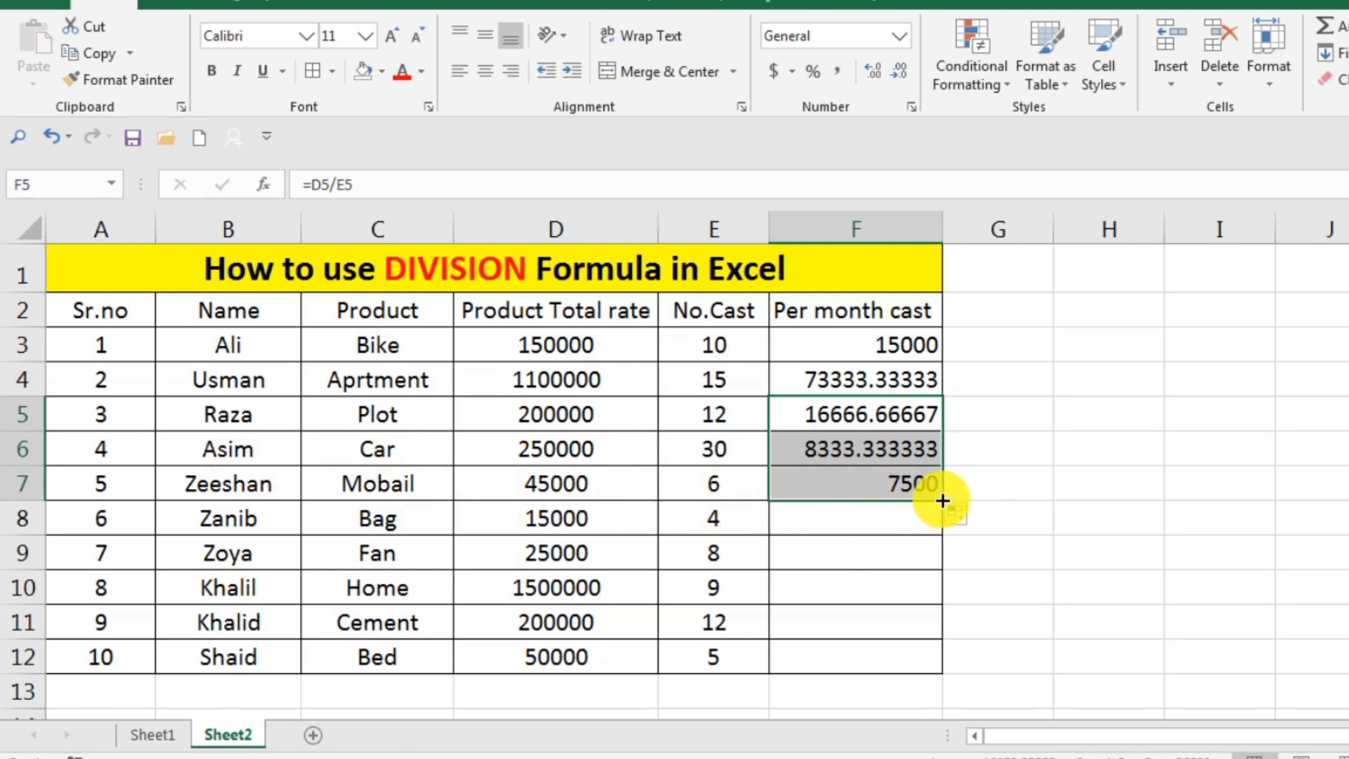
left_click_drag(943, 506, 937, 536)
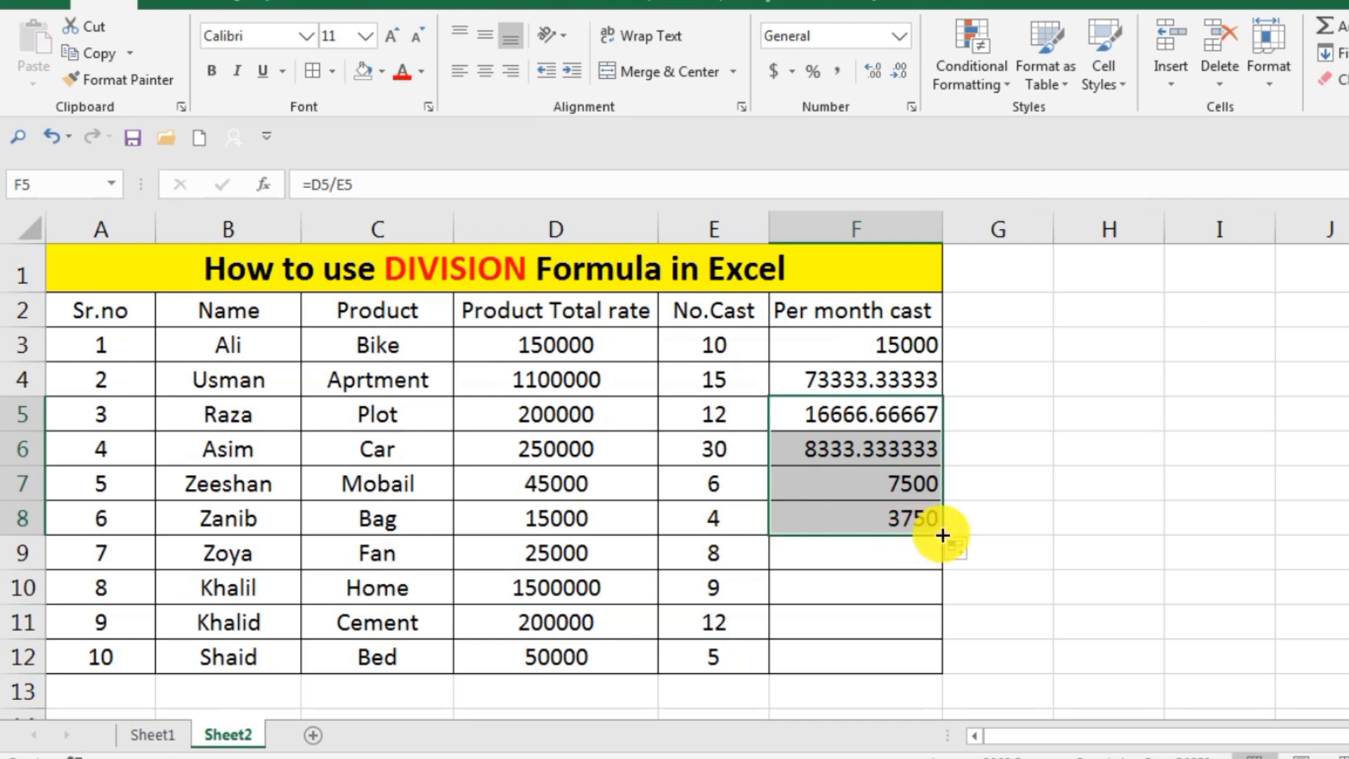
left_click_drag(942, 535, 943, 655)
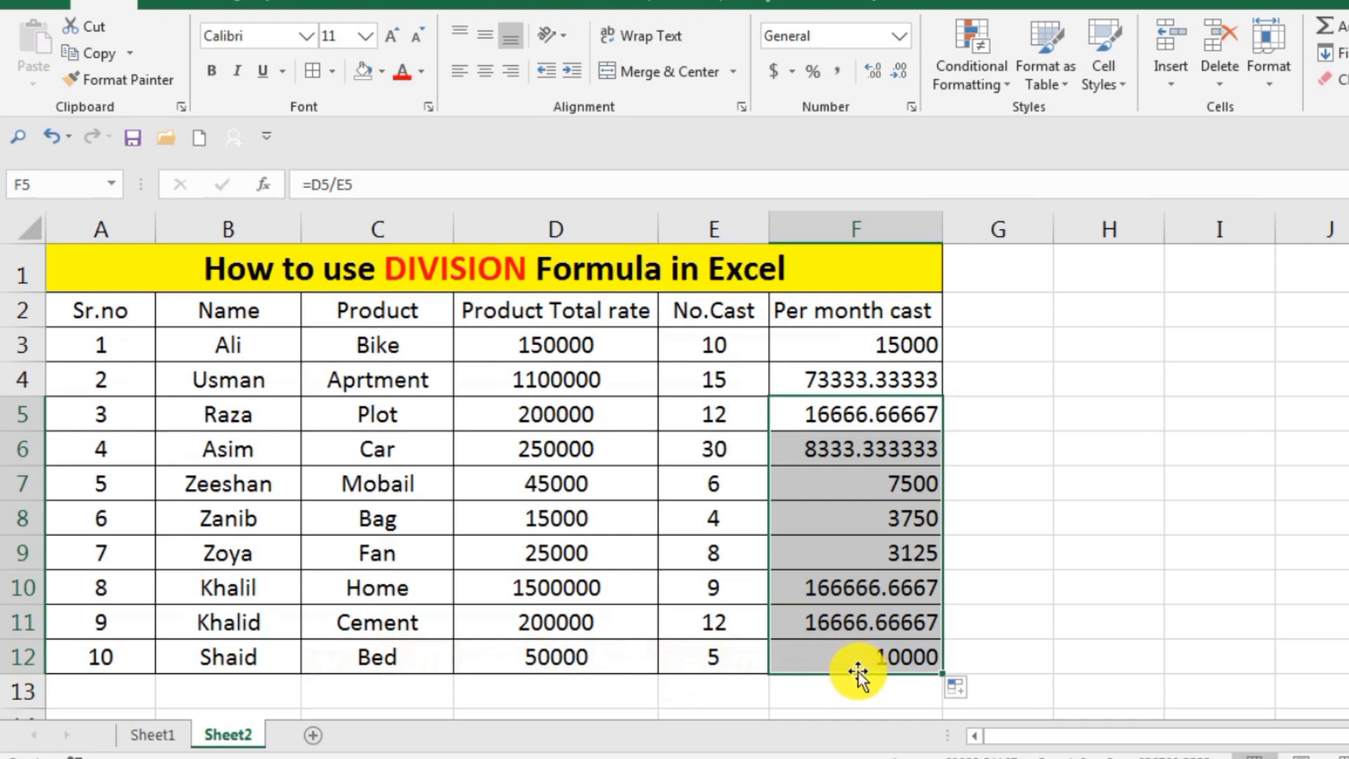
left_click(1016, 625)
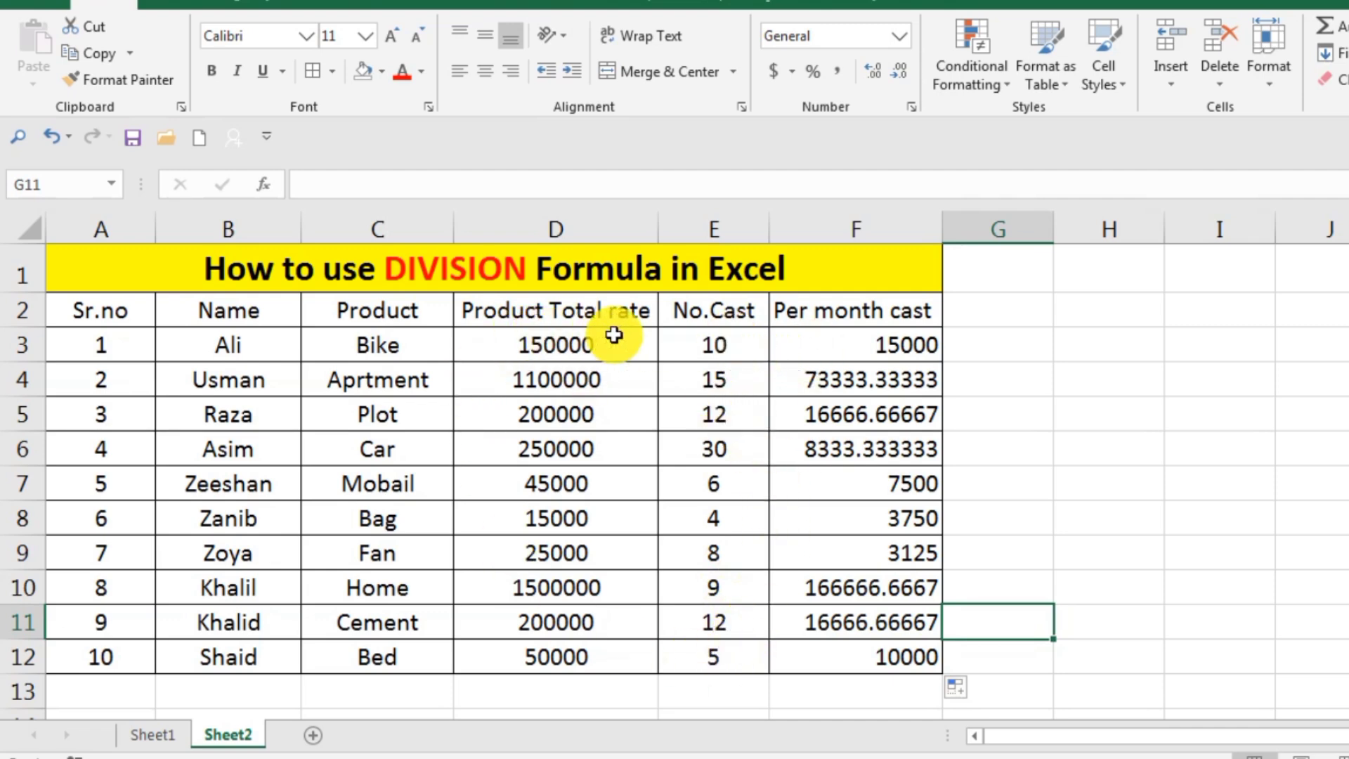
Open the division formula in cell F3 to examine its cell references.
double_click(867, 349)
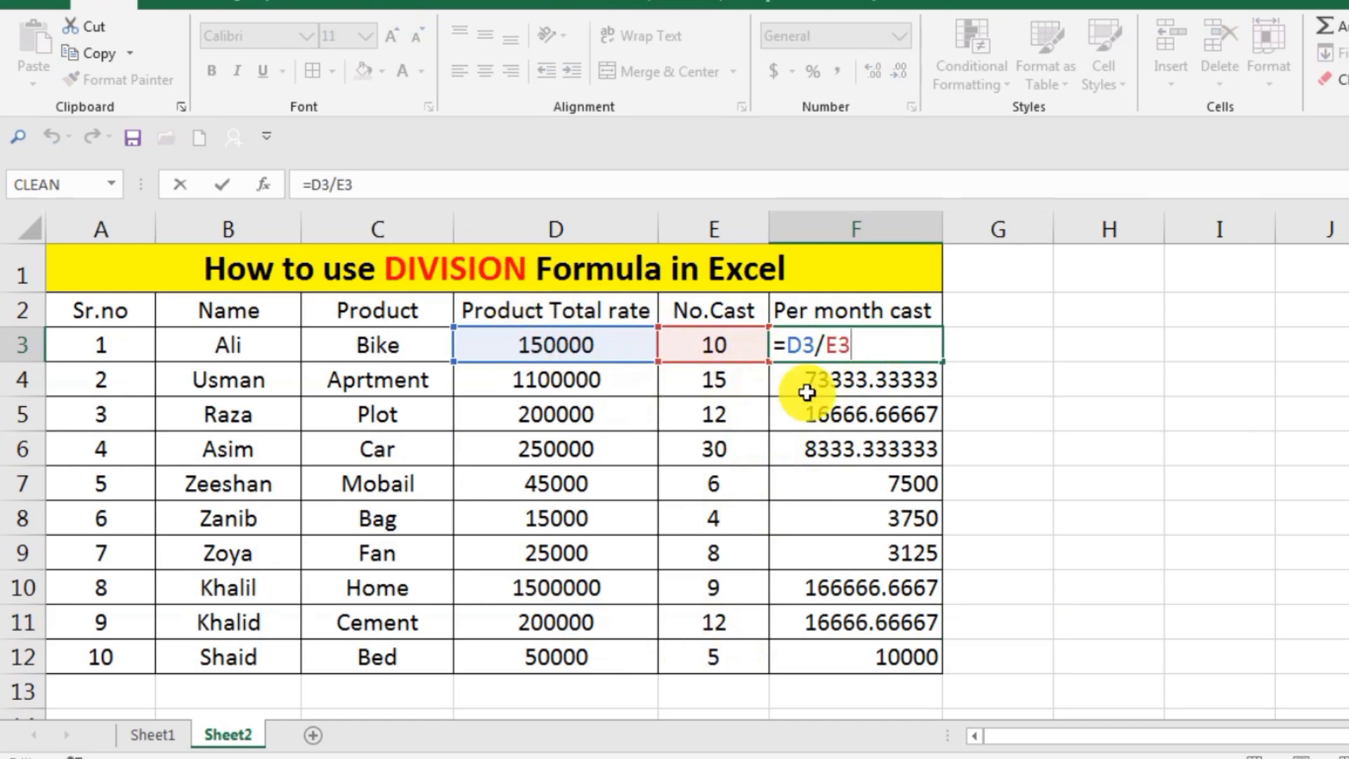